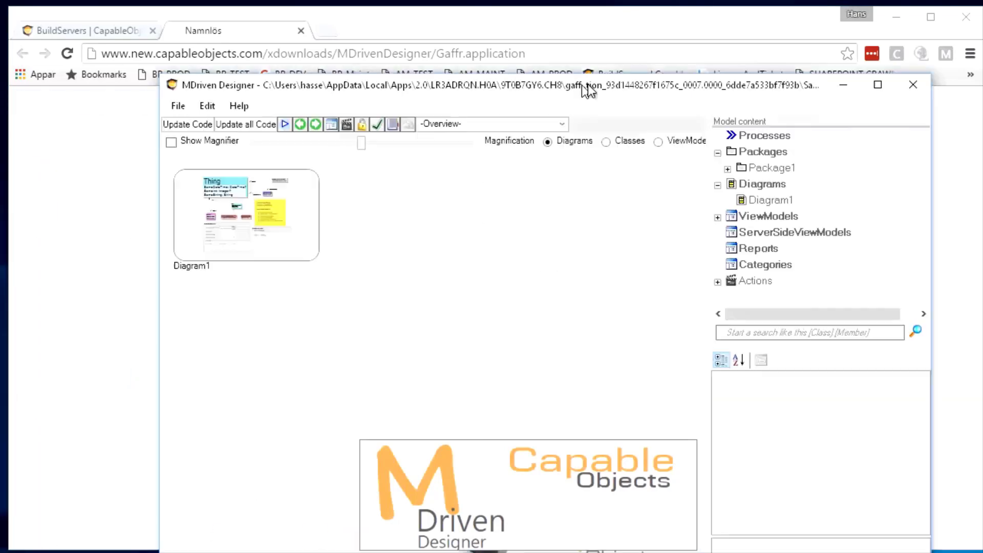
Step: Open Diagram1 from the model overview and enlarge the designer window to fill the screen
{"action": "left_click_drag", "start_coordinate": [586, 86], "coordinate": [529, 29]}
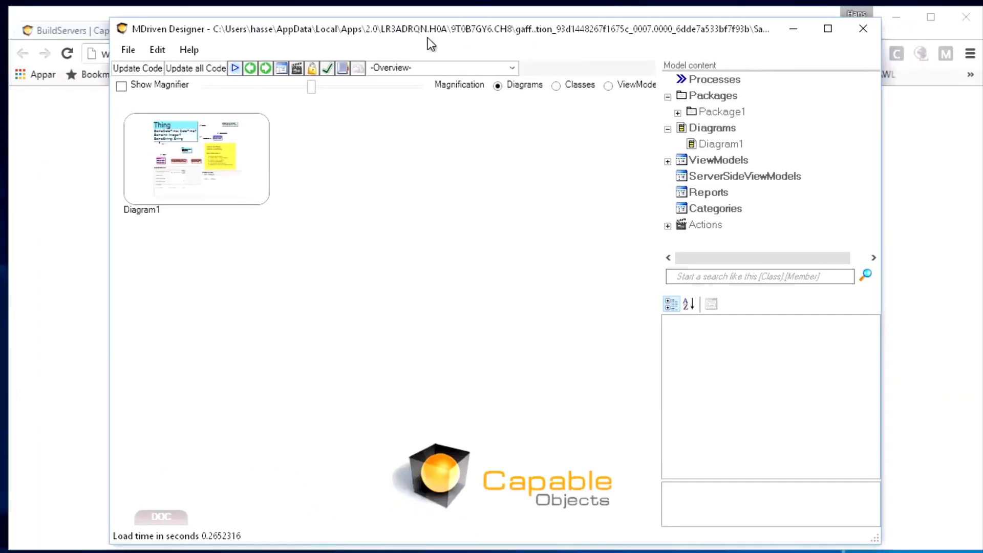
{"action": "double_click", "coordinate": [257, 140]}
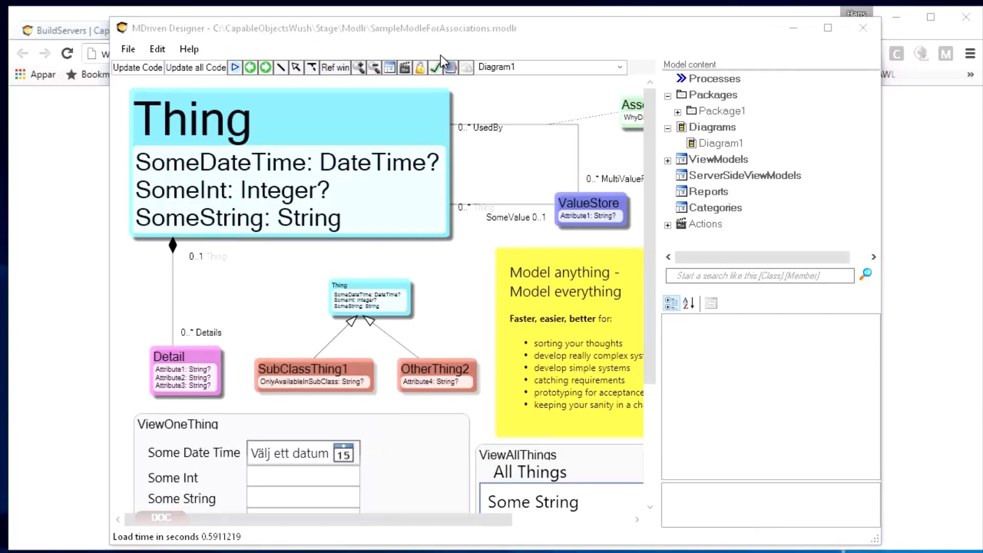
{"action": "left_click_drag", "start_coordinate": [454, 34], "coordinate": [348, 20]}
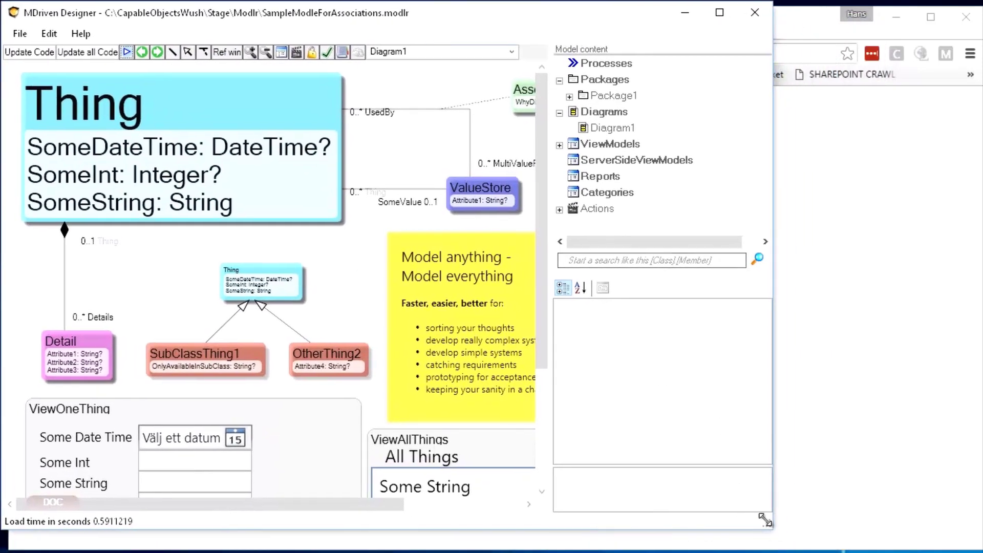
{"action": "left_click_drag", "start_coordinate": [767, 523], "coordinate": [975, 540]}
Step: Create a new model and add a class named Test1 to its diagram
{"action": "left_click", "coordinate": [19, 33]}
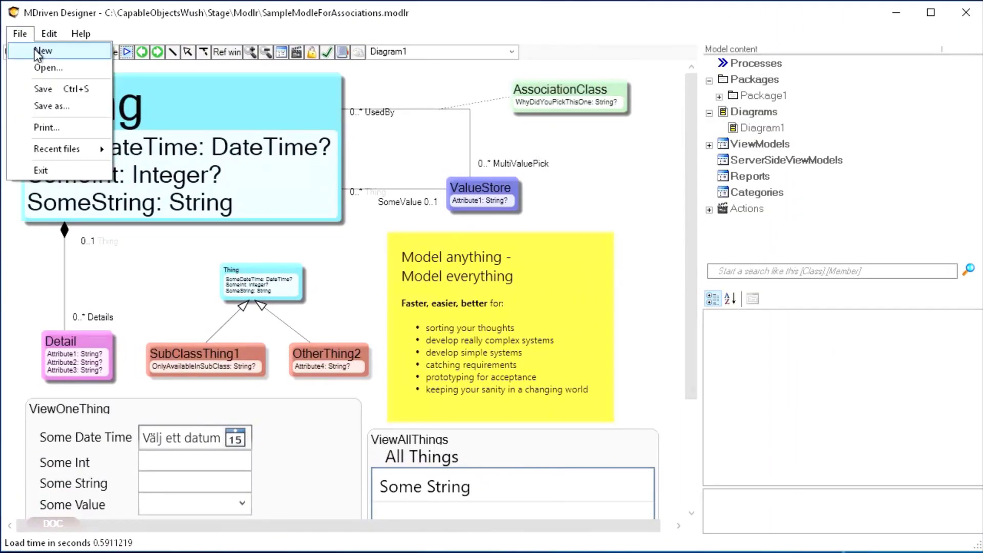
{"action": "left_click", "coordinate": [37, 48]}
{"action": "double_click", "coordinate": [95, 135]}
{"action": "right_click", "coordinate": [139, 143]}
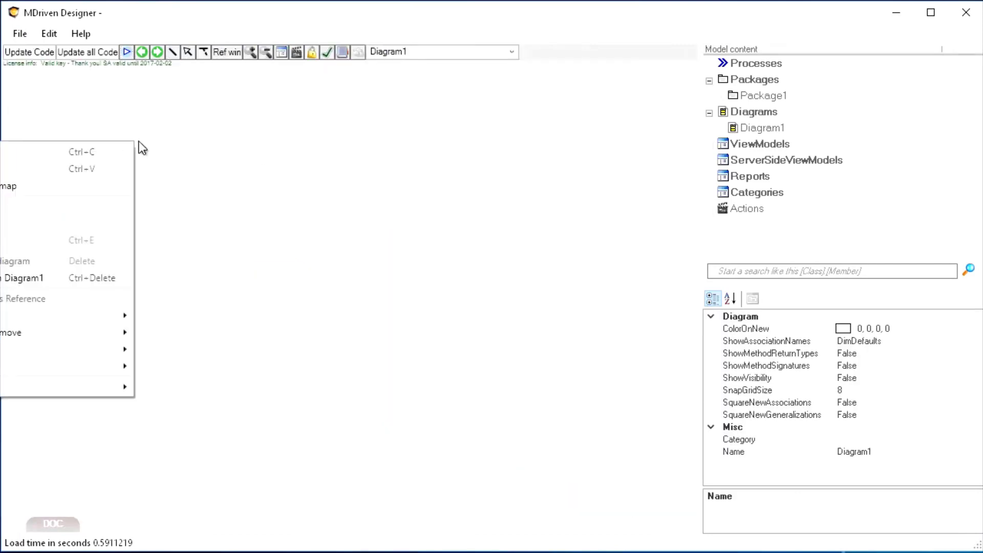
{"action": "left_click", "coordinate": [138, 231]}
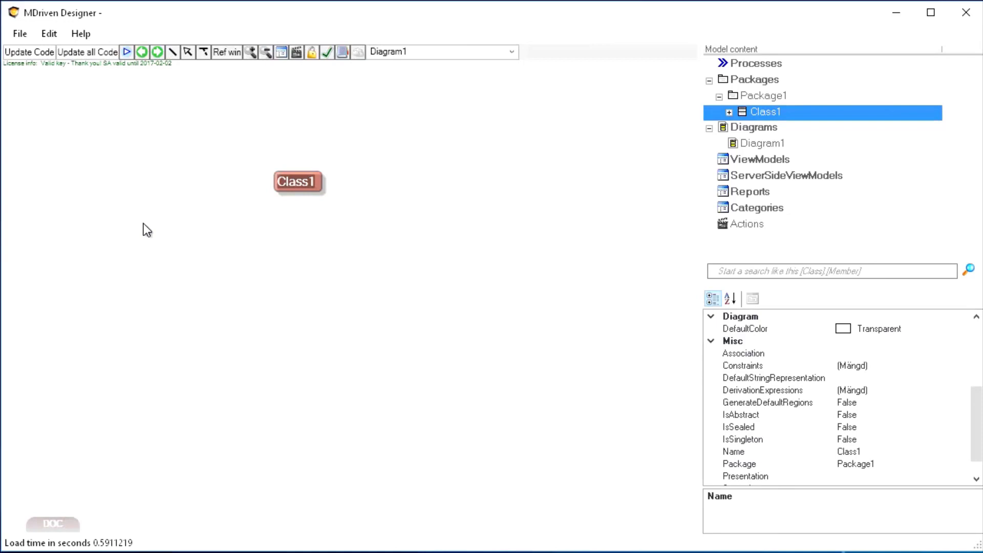
{"action": "type", "text": "Test1"}
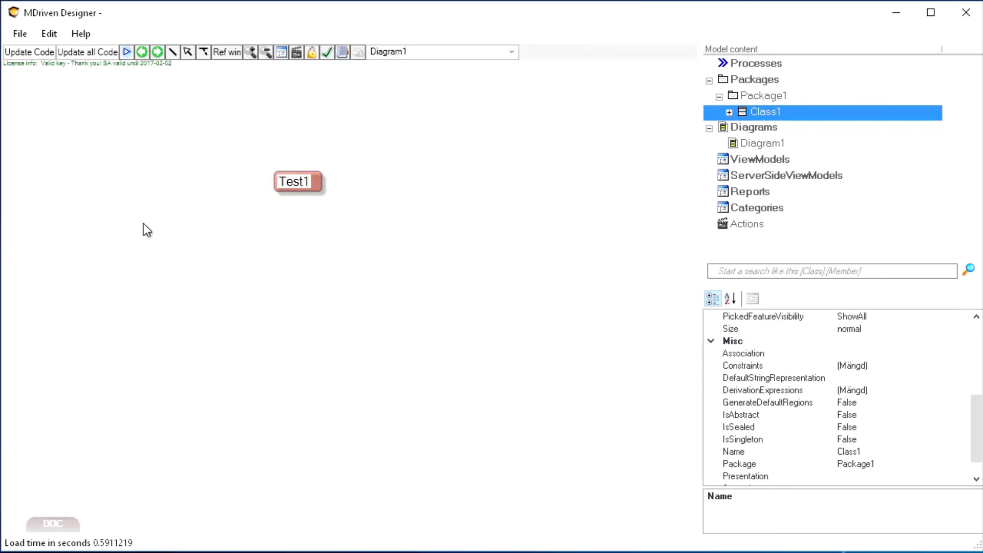
{"action": "key", "text": "Return"}
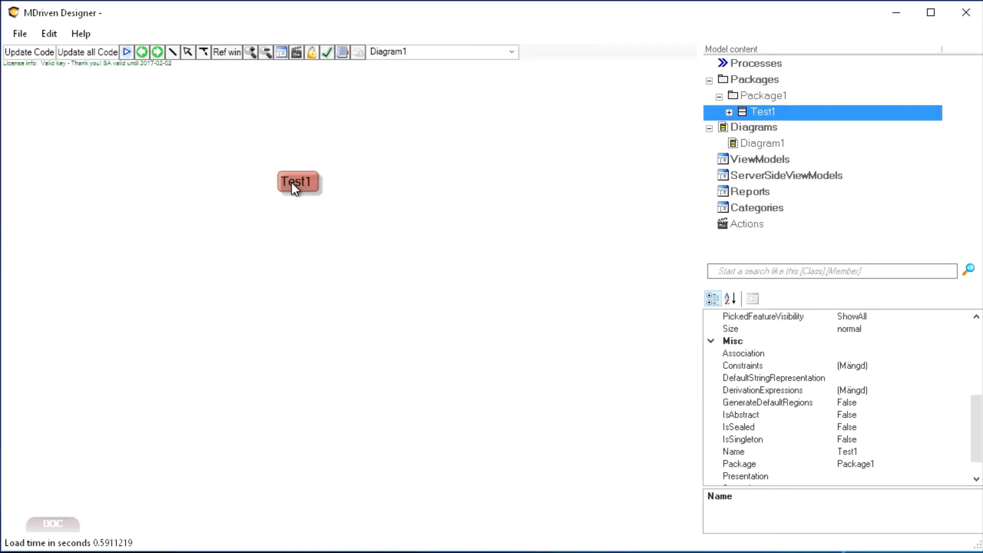
Step: Add an attribute to the Test1 class and reposition the class on the diagram
{"action": "right_click", "coordinate": [291, 182]}
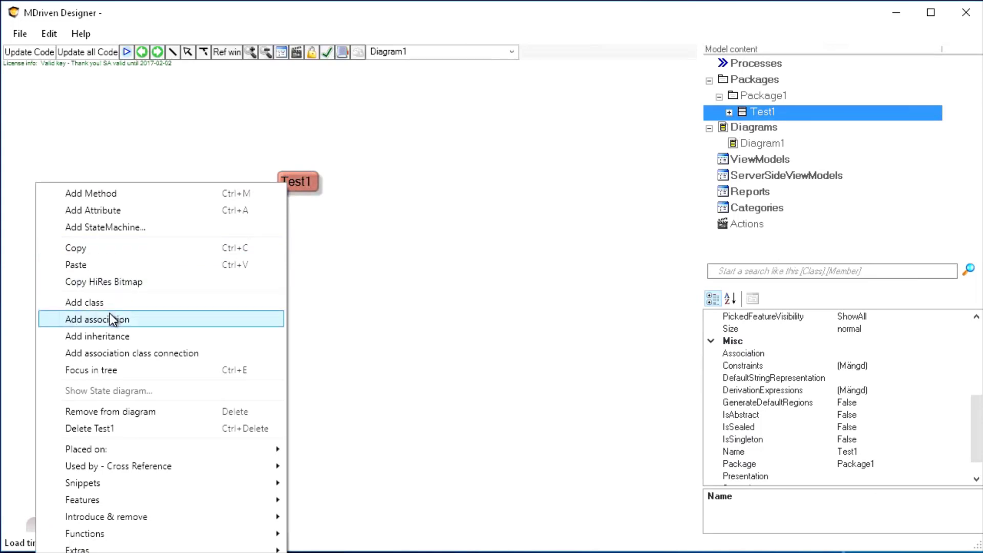
{"action": "left_click", "coordinate": [110, 211]}
{"action": "left_click_drag", "start_coordinate": [310, 183], "coordinate": [294, 174]}
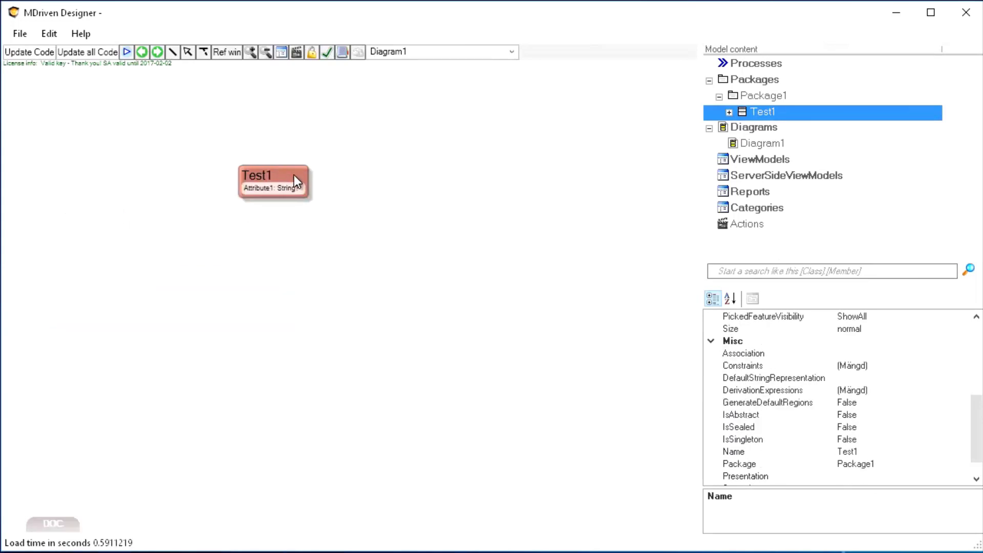
Step: Start the system in the prototyper with no persistence and show the MDriven debugger
{"action": "left_click", "coordinate": [127, 52]}
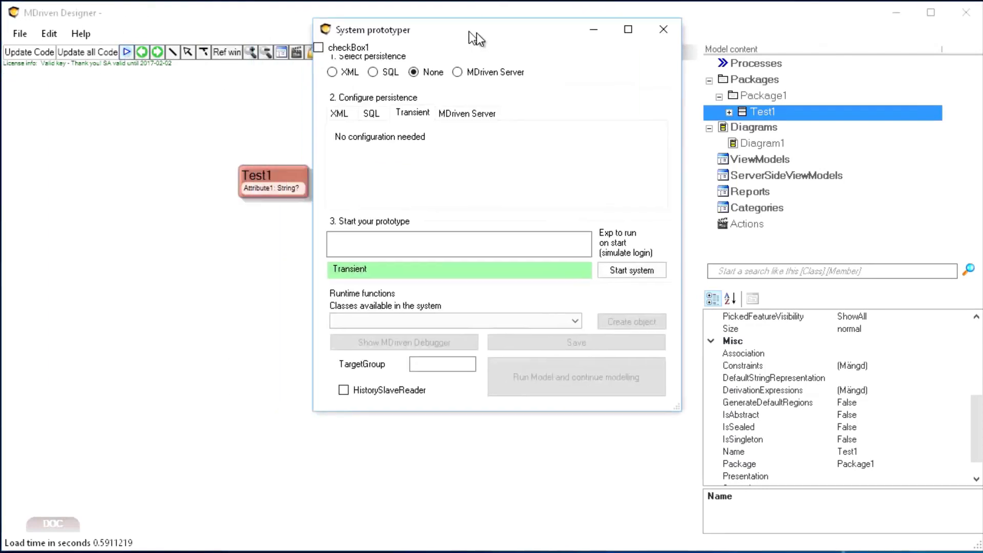
{"action": "left_click", "coordinate": [614, 314]}
{"action": "left_click", "coordinate": [401, 385]}
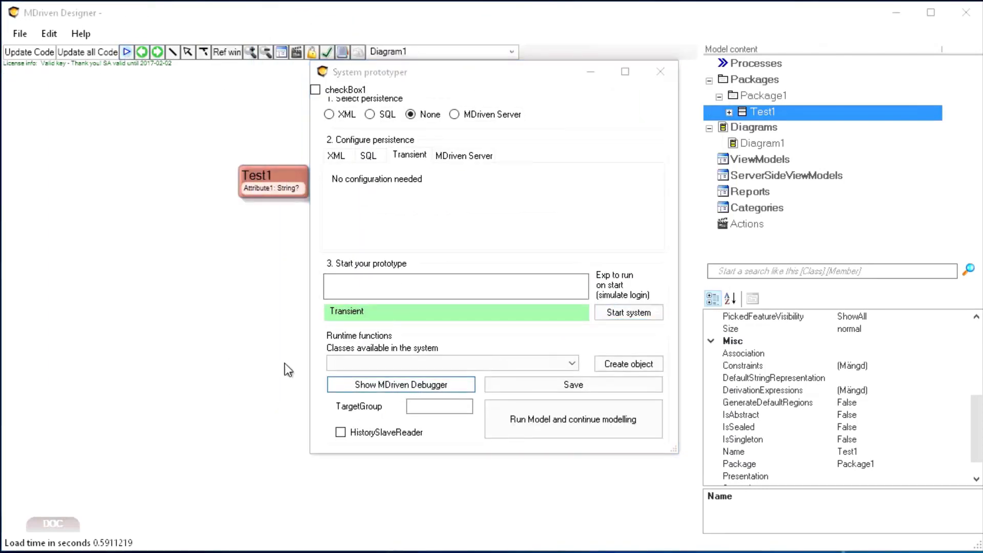
Step: Create three Test1 objects in the debugger
{"action": "left_click", "coordinate": [257, 169]}
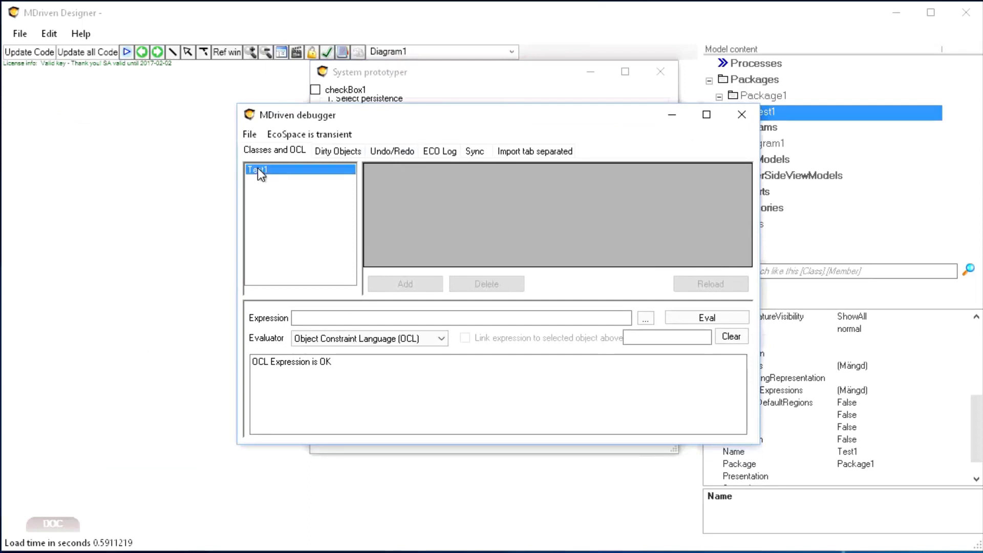
{"action": "left_click", "coordinate": [411, 283]}
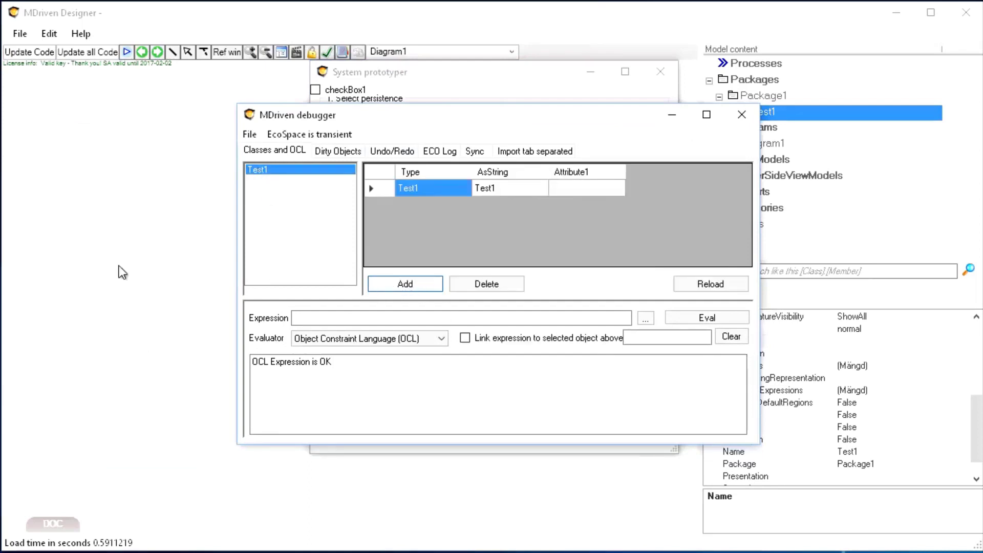
{"action": "left_click", "coordinate": [404, 285]}
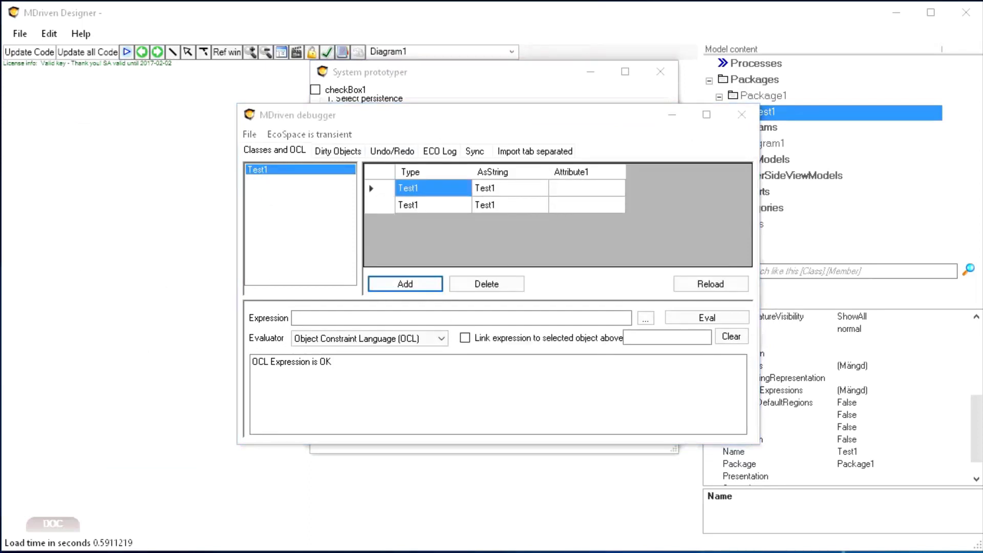
{"action": "left_click", "coordinate": [403, 284]}
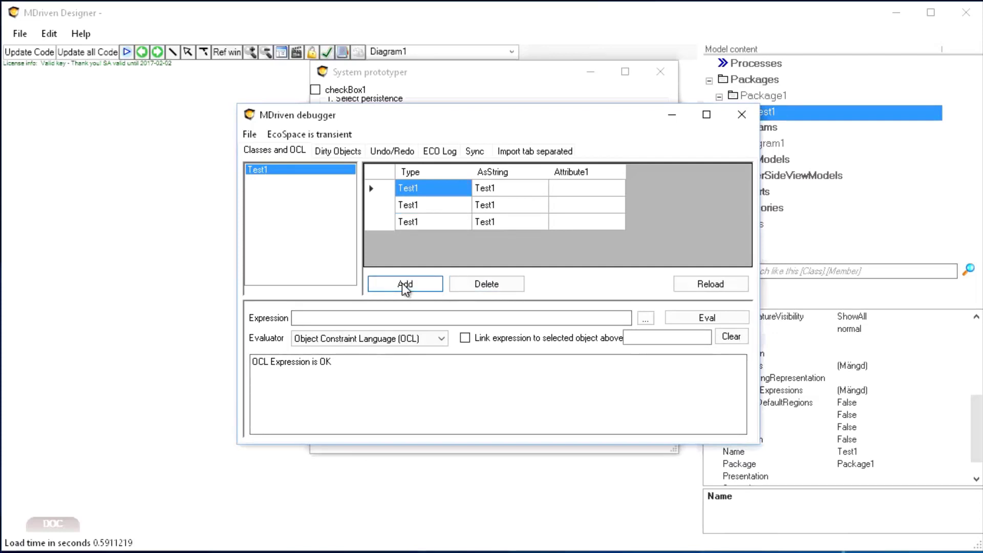
Step: Move the debugger aside and run the model while continuing modelling
{"action": "left_click_drag", "start_coordinate": [533, 114], "coordinate": [831, 321]}
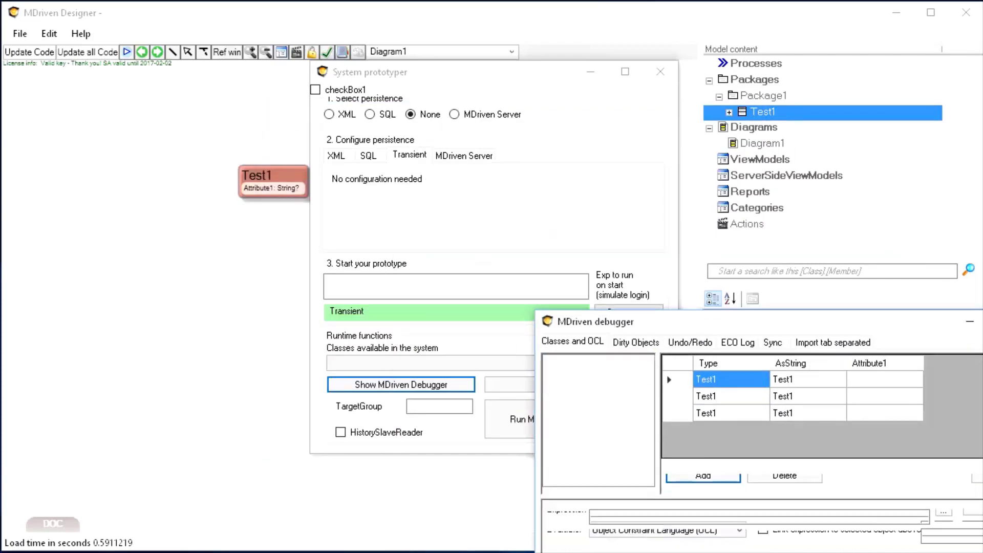
{"action": "left_click", "coordinate": [543, 420]}
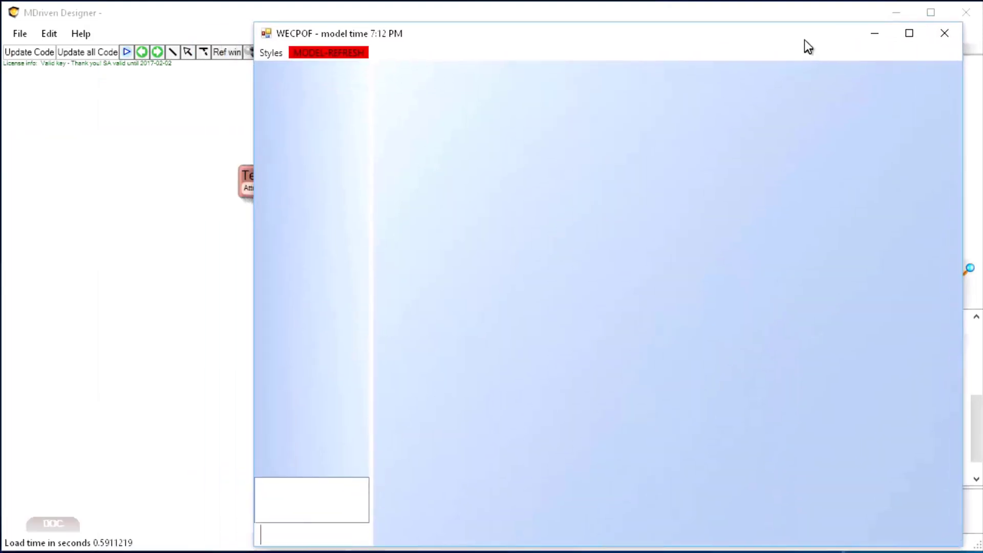
{"action": "left_click_drag", "start_coordinate": [804, 39], "coordinate": [800, 33]}
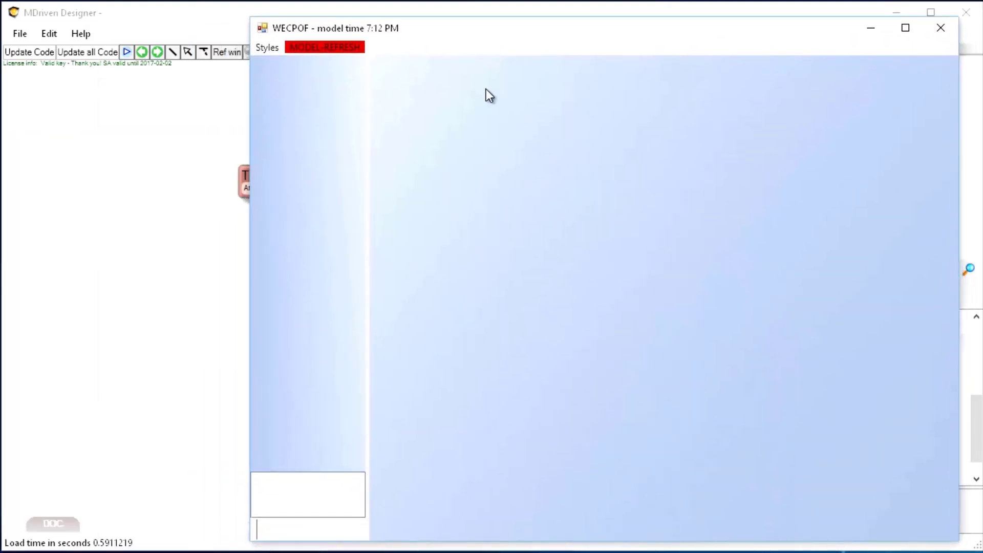
Step: Arrange the running WECPOF window and a narrowed designer window side by side
{"action": "left_click_drag", "start_coordinate": [381, 27], "coordinate": [406, 28]}
{"action": "left_click_drag", "start_coordinate": [275, 185], "coordinate": [644, 209]}
{"action": "left_click", "coordinate": [572, 217]}
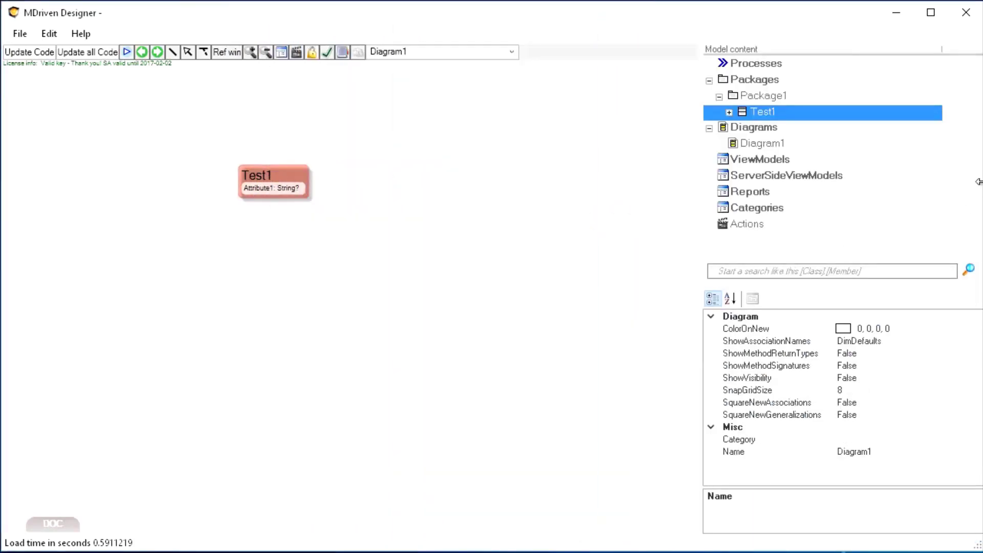
{"action": "left_click_drag", "start_coordinate": [979, 186], "coordinate": [642, 179]}
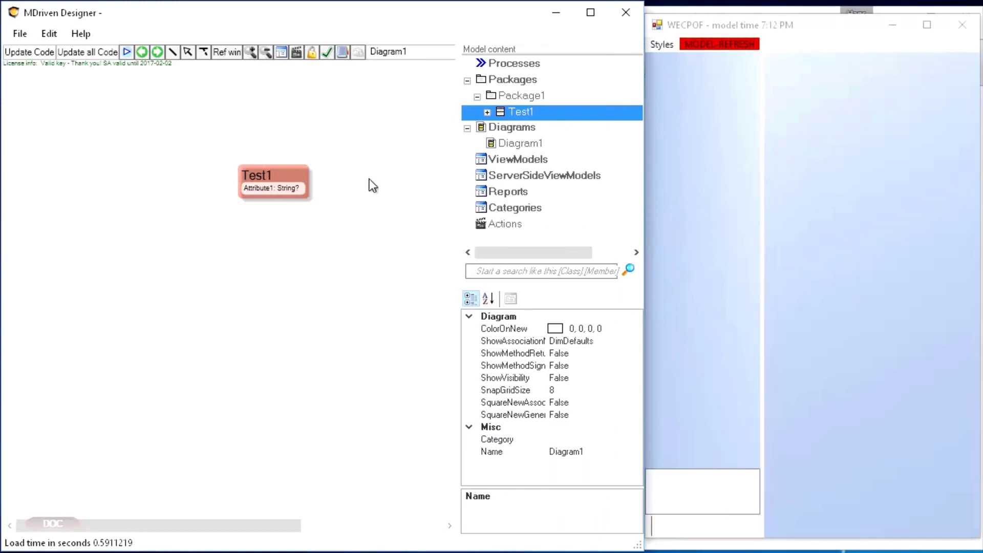
Step: Add a new ViewModel to the model and set its class to Test1 in the ViewModel Editor
{"action": "left_click", "coordinate": [528, 159]}
{"action": "right_click", "coordinate": [527, 159]}
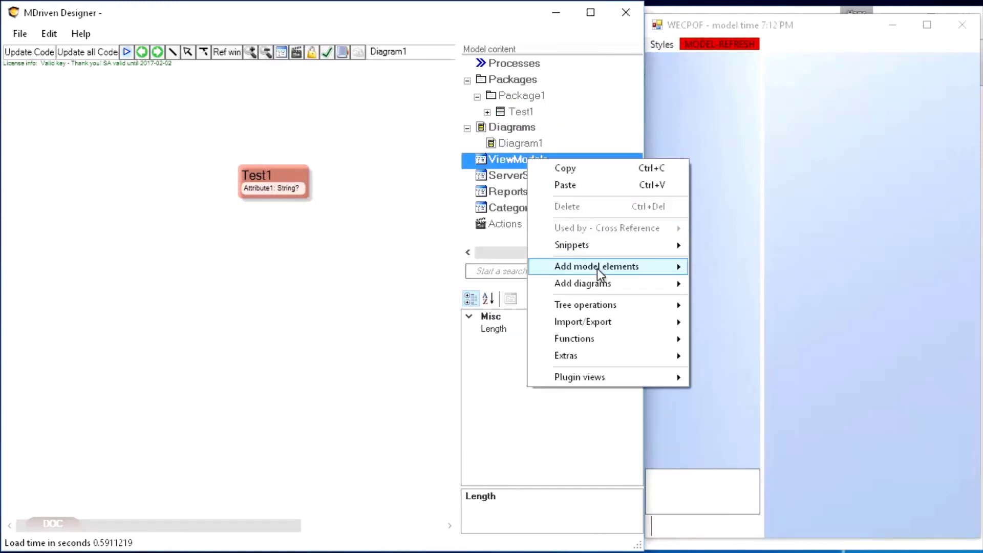
{"action": "mouse_move", "coordinate": [597, 266]}
{"action": "left_click", "coordinate": [747, 332]}
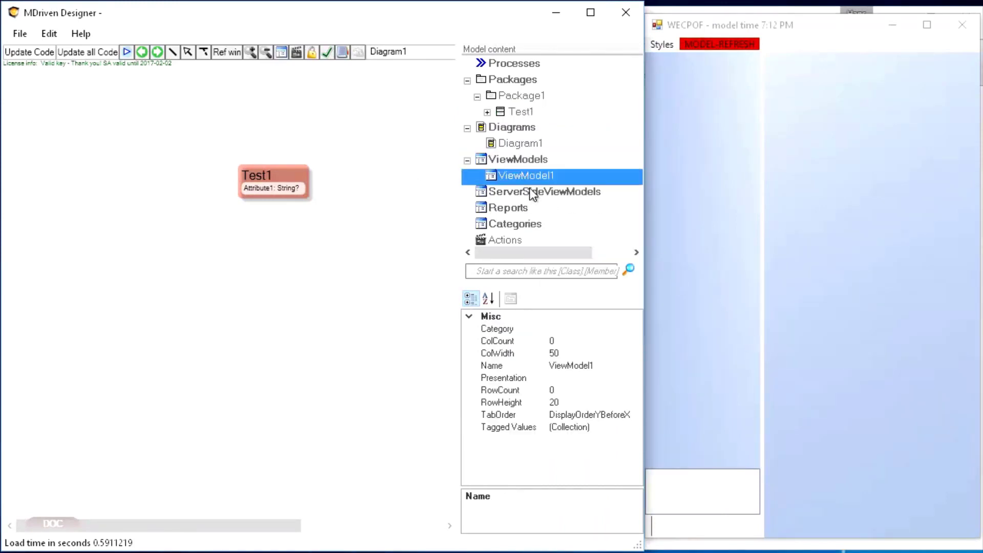
{"action": "double_click", "coordinate": [516, 176]}
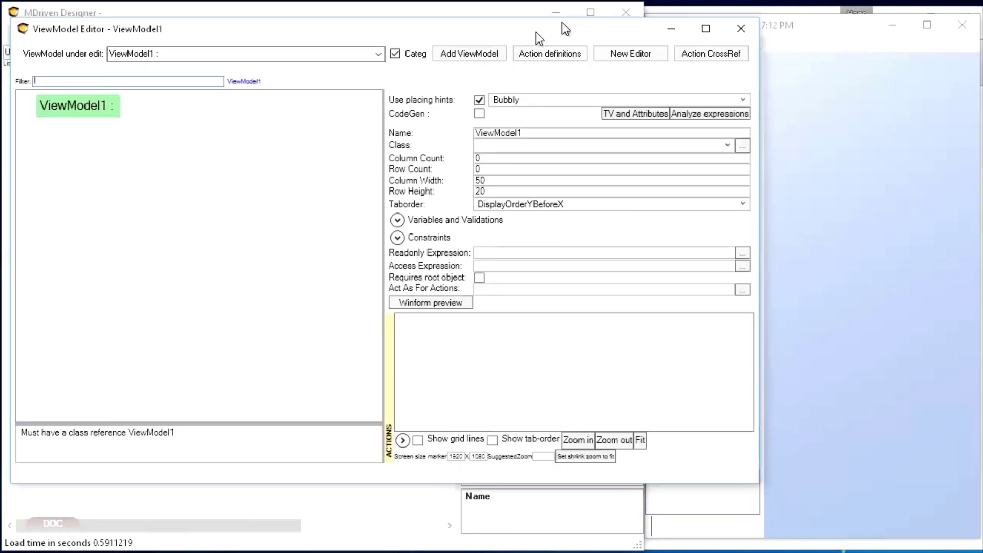
{"action": "left_click", "coordinate": [541, 159]}
{"action": "left_click", "coordinate": [542, 171]}
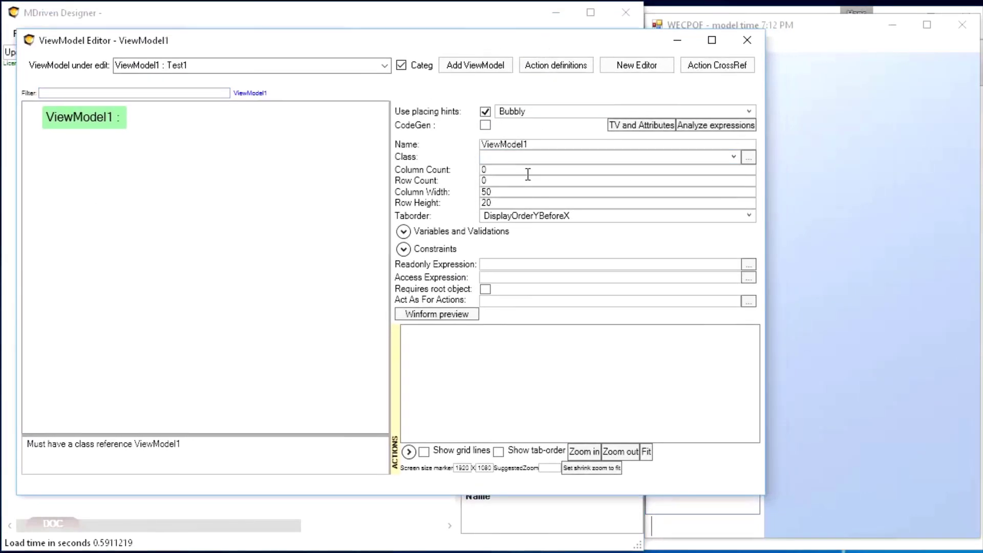
Step: Try adding a column for Attribute1 to ViewModel1 and delete that column again
{"action": "right_click", "coordinate": [84, 118]}
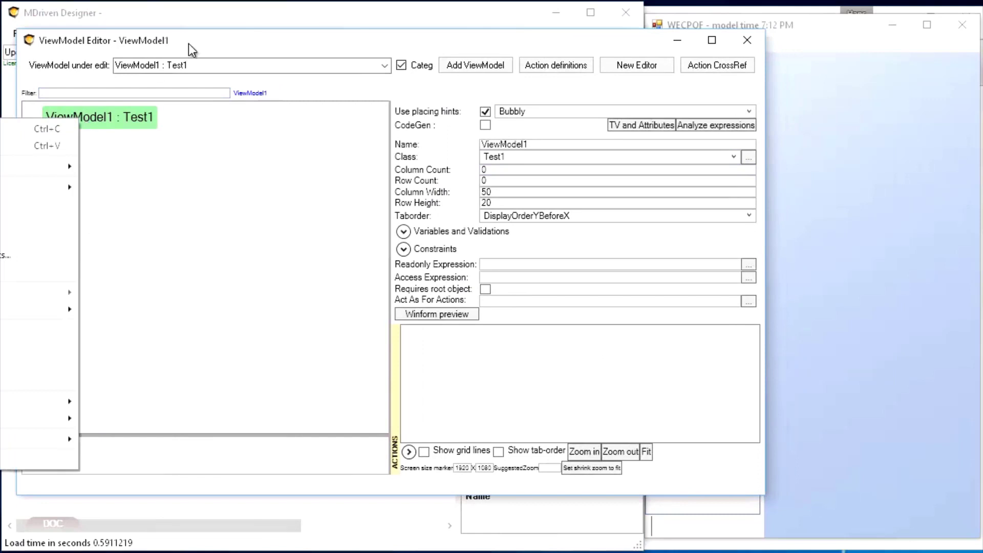
{"action": "left_click_drag", "start_coordinate": [188, 44], "coordinate": [355, 48]}
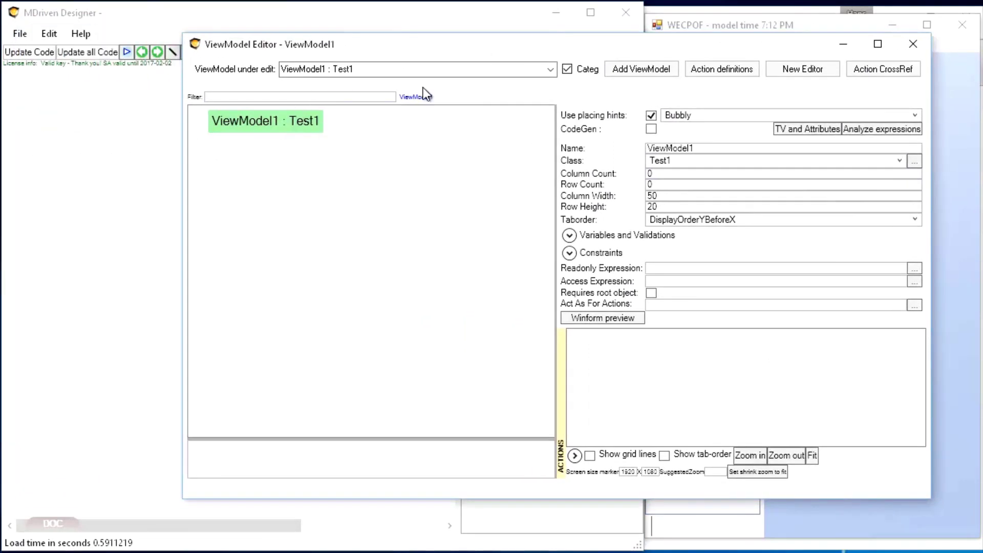
{"action": "right_click", "coordinate": [245, 121]}
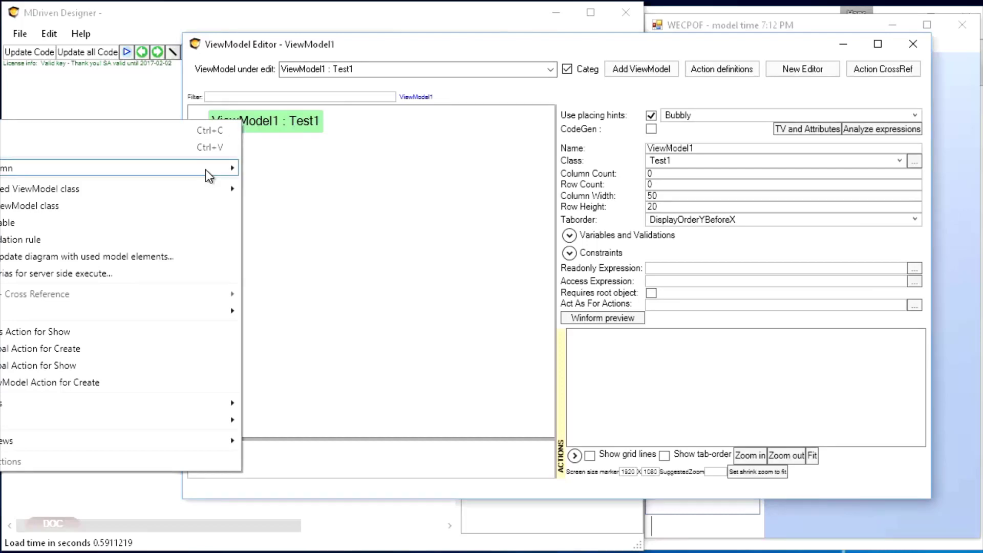
{"action": "left_click_drag", "start_coordinate": [485, 45], "coordinate": [903, 45]}
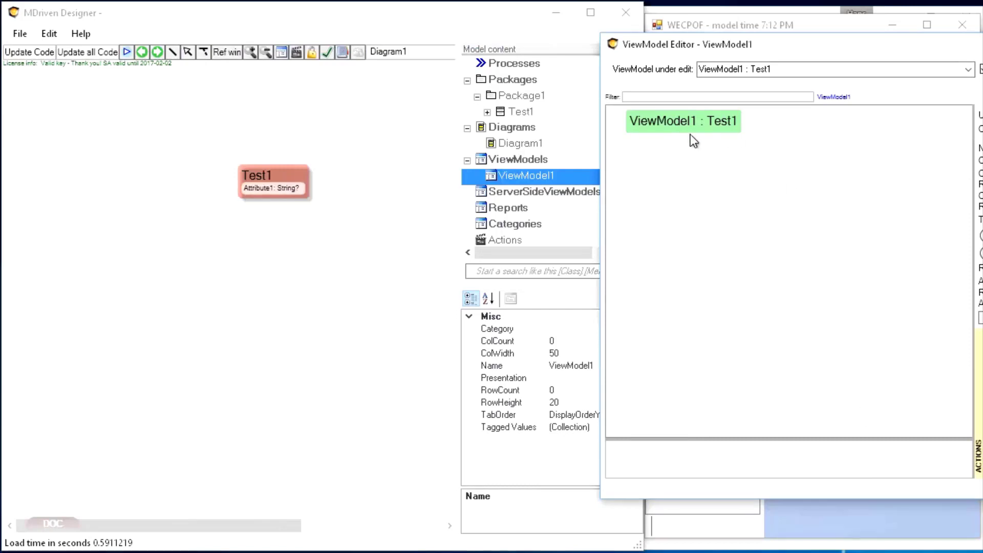
{"action": "right_click", "coordinate": [672, 124]}
{"action": "mouse_move", "coordinate": [543, 173]}
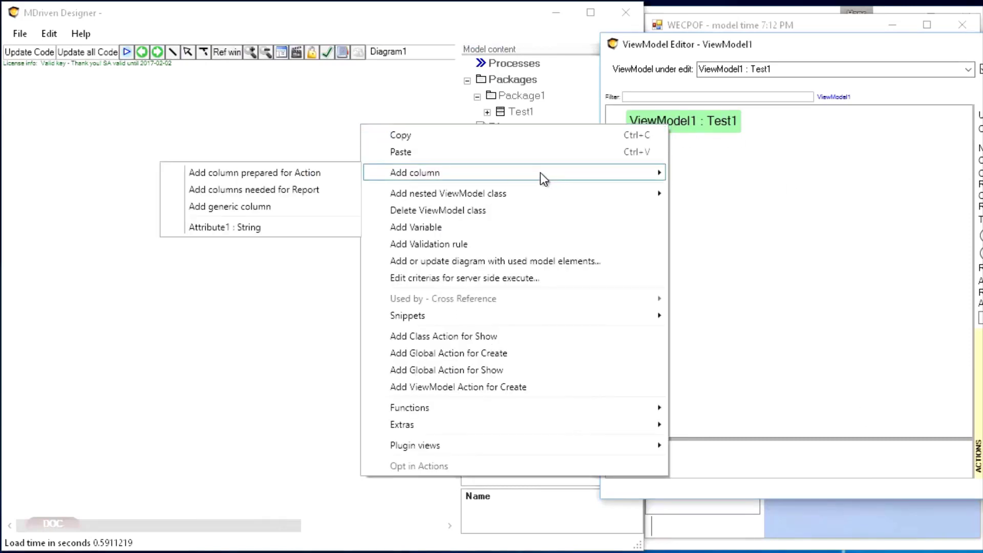
{"action": "left_click", "coordinate": [238, 227]}
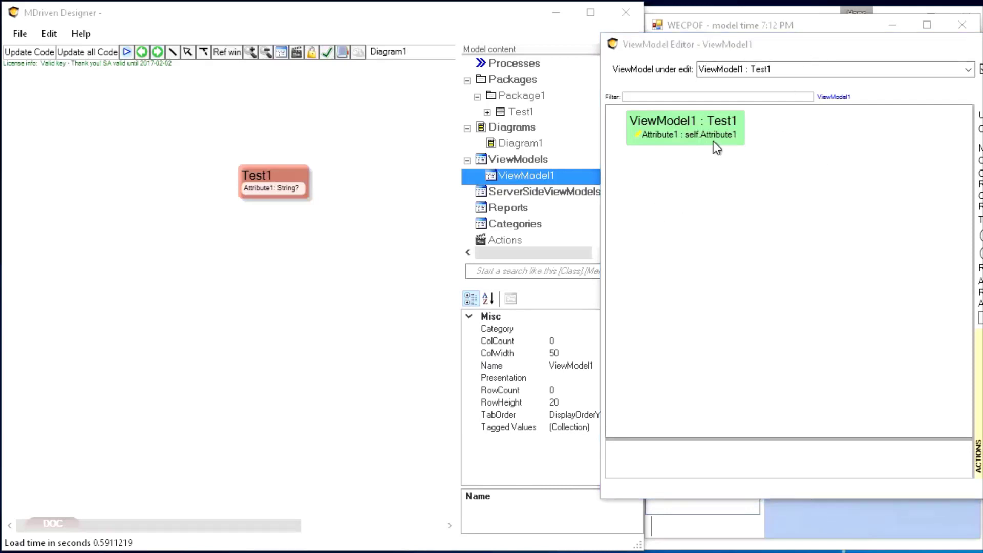
{"action": "right_click", "coordinate": [686, 136]}
{"action": "left_click", "coordinate": [517, 201]}
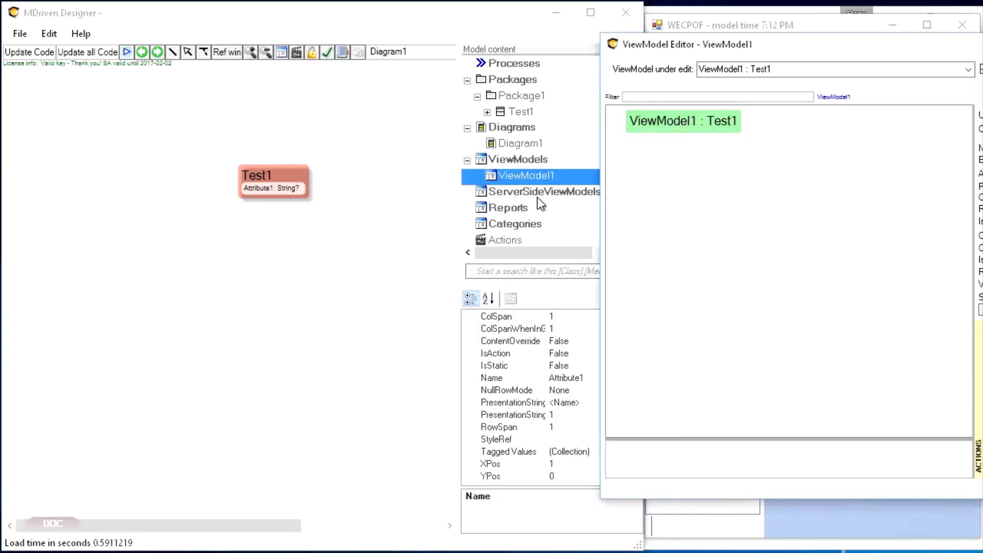
Step: Add a nested multilink ViewModel class AllTest1 for all Test1 instances to ViewModel1 and bring its layout preview into view
{"action": "right_click", "coordinate": [666, 122]}
{"action": "mouse_move", "coordinate": [523, 191]}
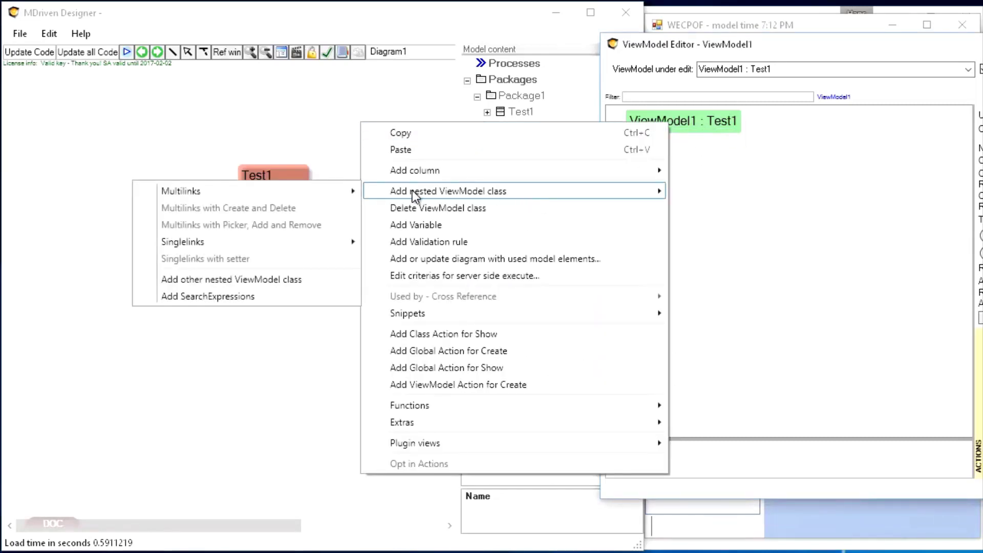
{"action": "mouse_move", "coordinate": [346, 192]}
{"action": "left_click", "coordinate": [72, 191]}
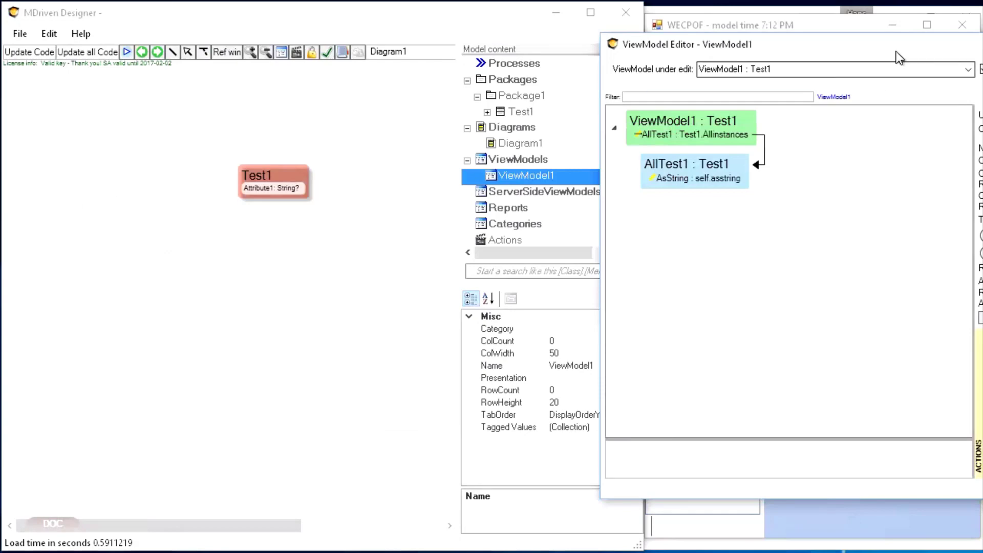
{"action": "left_click_drag", "start_coordinate": [896, 51], "coordinate": [506, 42]}
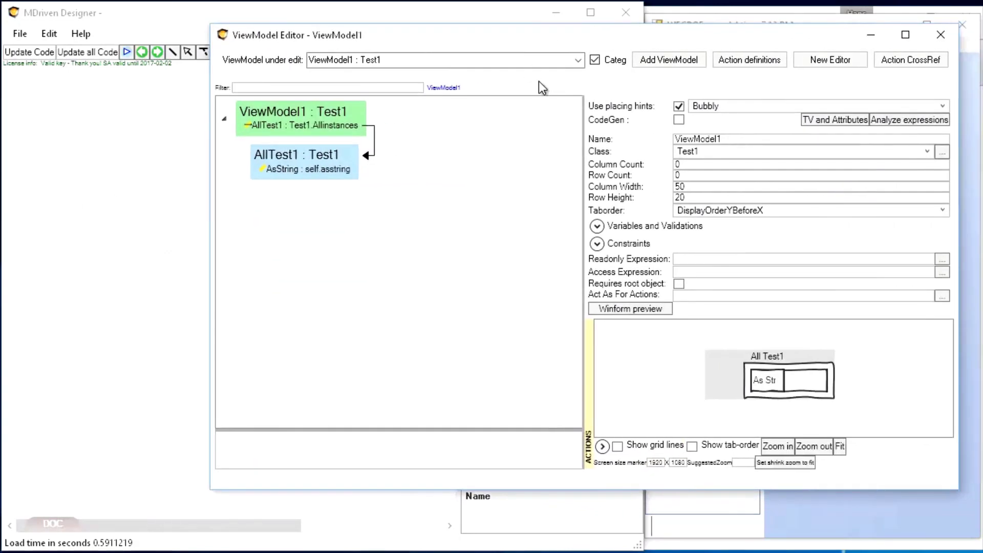
Step: Enlarge the AllTest1 grid in the layout preview to span 3 columns and 6 rows
{"action": "left_click", "coordinate": [831, 398]}
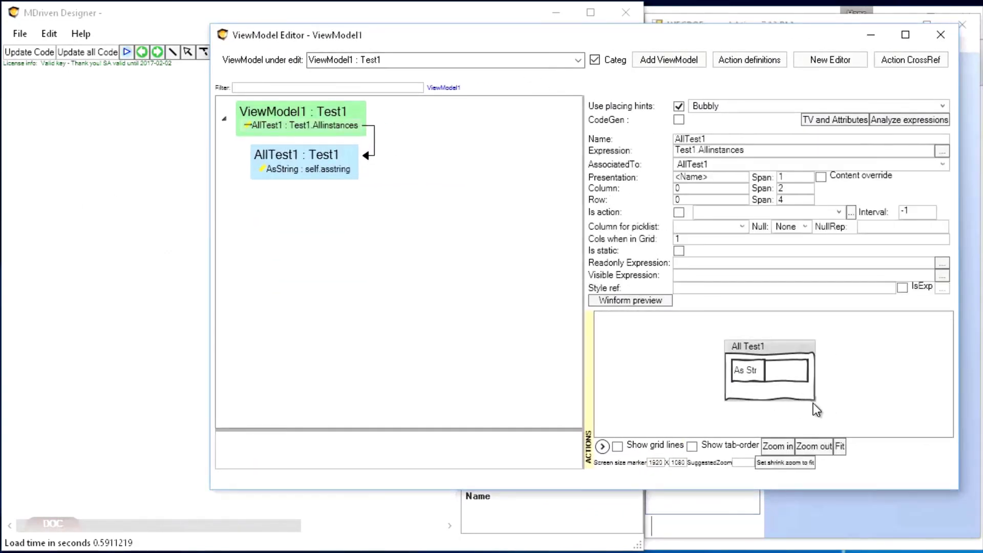
{"action": "left_click_drag", "start_coordinate": [814, 404], "coordinate": [830, 415]}
Step: Add an Attribute1 column to the nested AllTest1 class and delete its AsString column
{"action": "left_click", "coordinate": [285, 170]}
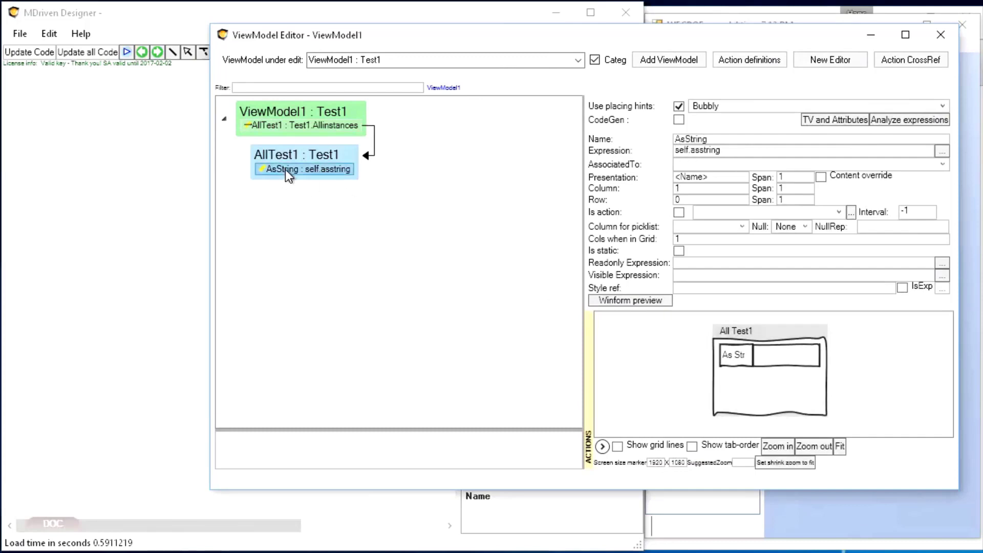
{"action": "right_click", "coordinate": [285, 170]}
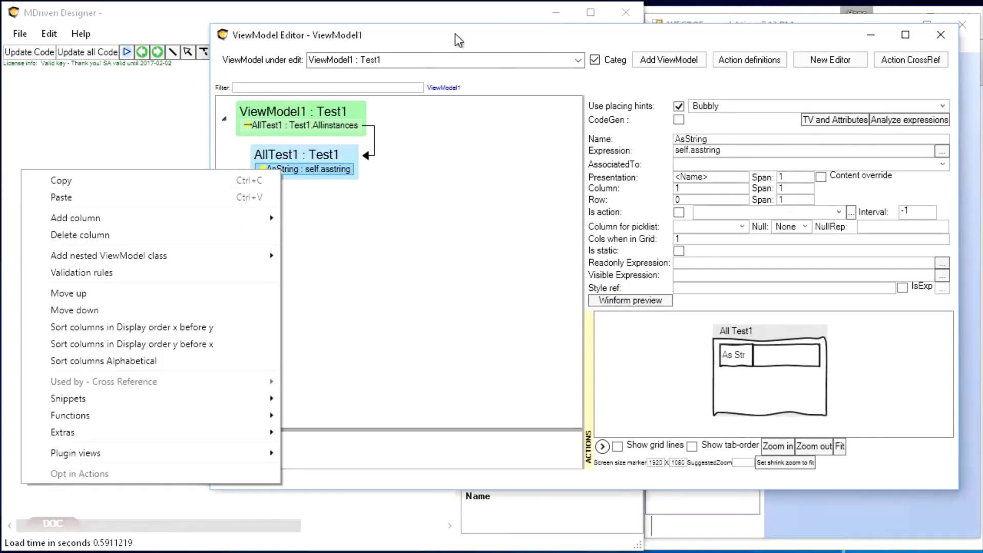
{"action": "left_click", "coordinate": [572, 36]}
{"action": "left_click_drag", "start_coordinate": [573, 36], "coordinate": [894, 60]}
{"action": "right_click", "coordinate": [641, 193]}
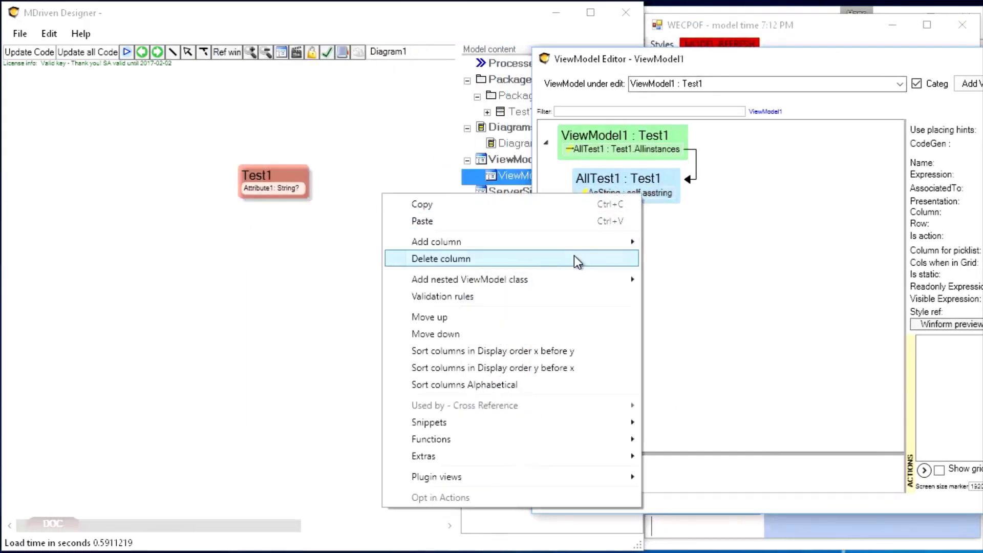
{"action": "left_click", "coordinate": [278, 280]}
{"action": "left_click_drag", "start_coordinate": [871, 59], "coordinate": [548, 45]}
{"action": "right_click", "coordinate": [281, 181]}
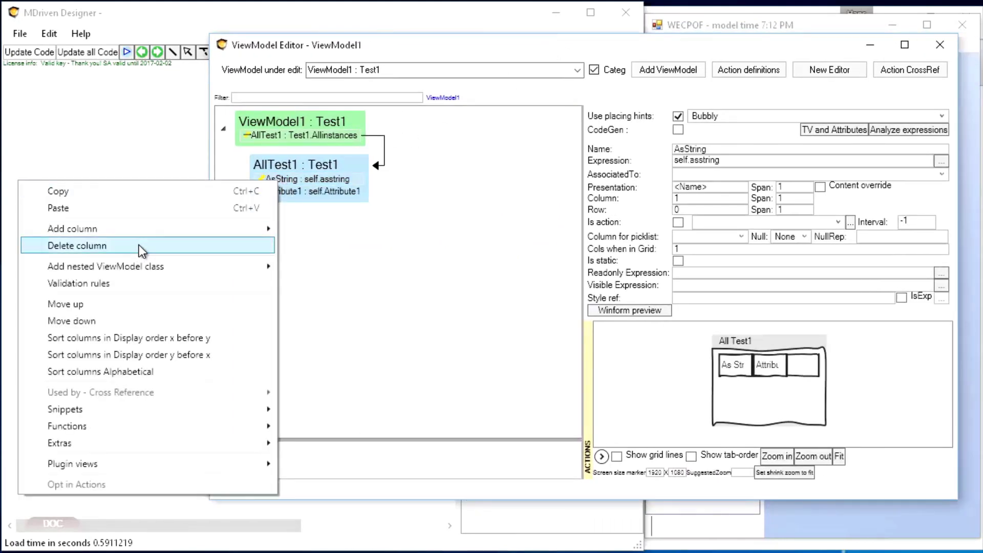
{"action": "left_click", "coordinate": [139, 246]}
Step: Expand the actions area of the ViewModel Editor and open the action definitions, fitting their window on the screen
{"action": "left_click_drag", "start_coordinate": [539, 45], "coordinate": [365, 61]}
{"action": "left_click", "coordinate": [649, 41]}
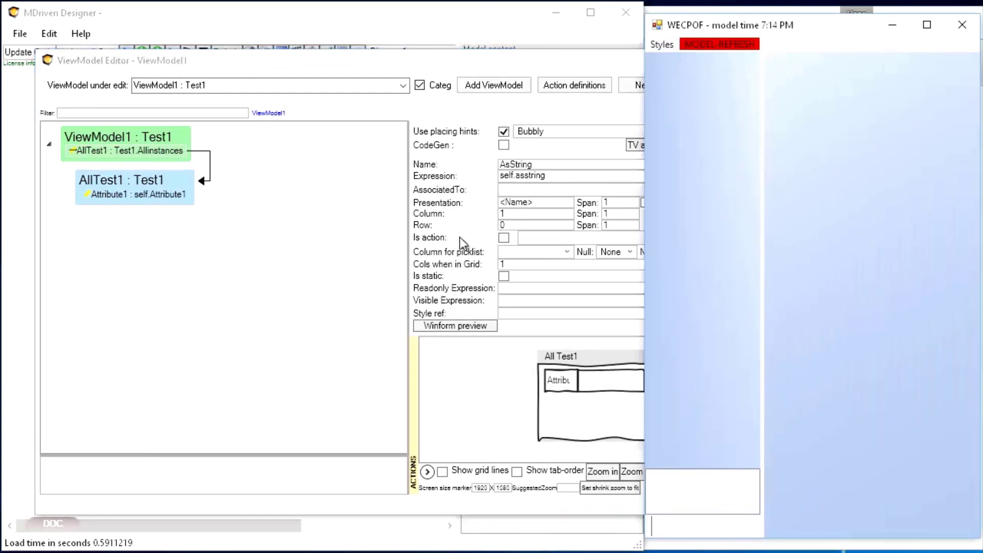
{"action": "left_click", "coordinate": [431, 473]}
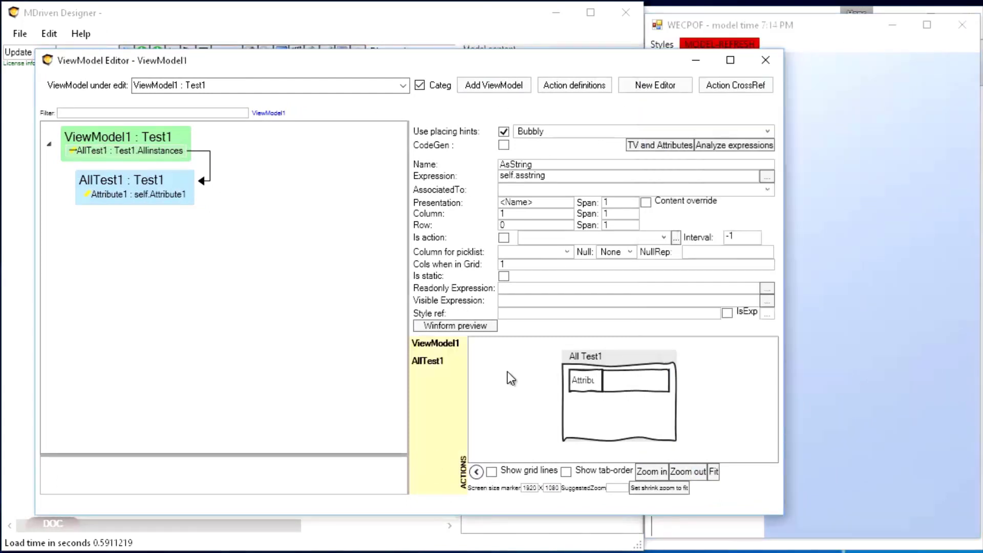
{"action": "left_click", "coordinate": [571, 83]}
{"action": "left_click_drag", "start_coordinate": [505, 194], "coordinate": [523, 25]}
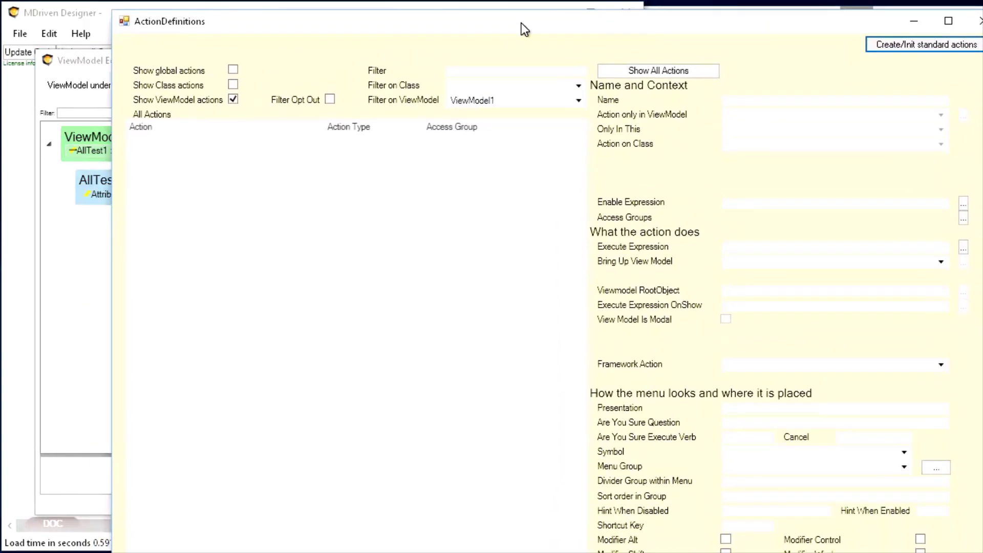
{"action": "left_click_drag", "start_coordinate": [982, 552], "coordinate": [966, 542]}
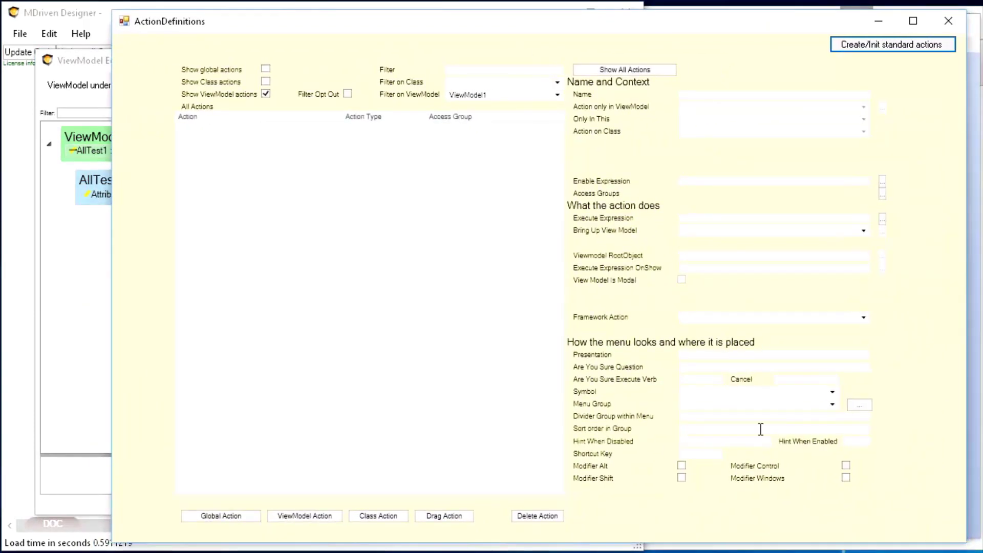
Step: Add a global action for showing ViewModel1 from its root class in the ViewModel Editor
{"action": "left_click", "coordinate": [97, 146]}
{"action": "right_click", "coordinate": [105, 134]}
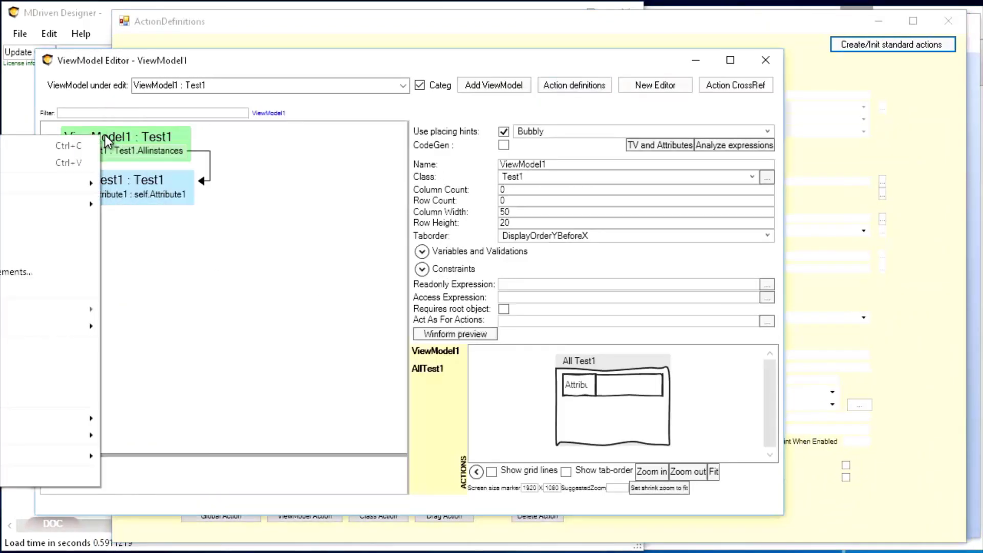
{"action": "key", "text": "Escape"}
{"action": "left_click_drag", "start_coordinate": [355, 68], "coordinate": [651, 87]}
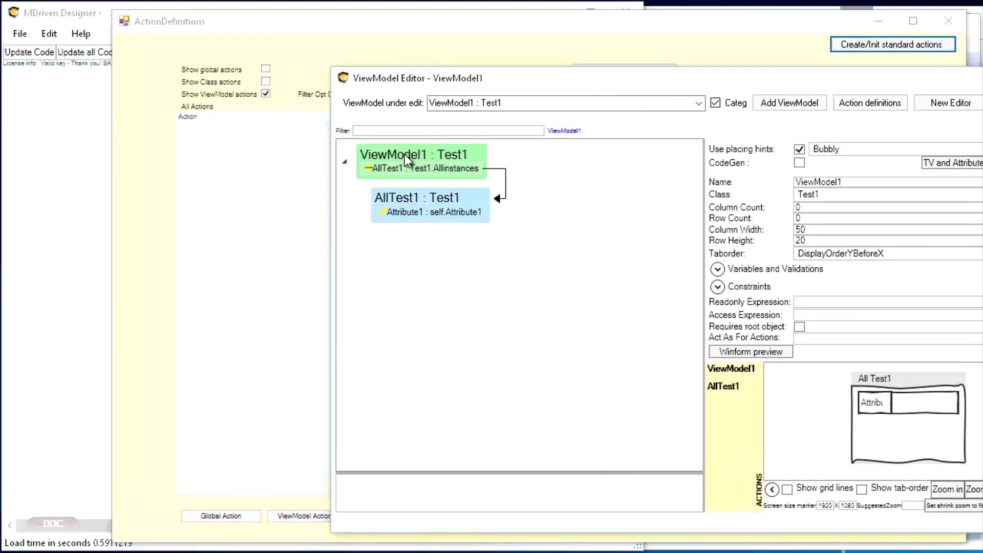
{"action": "right_click", "coordinate": [404, 155]}
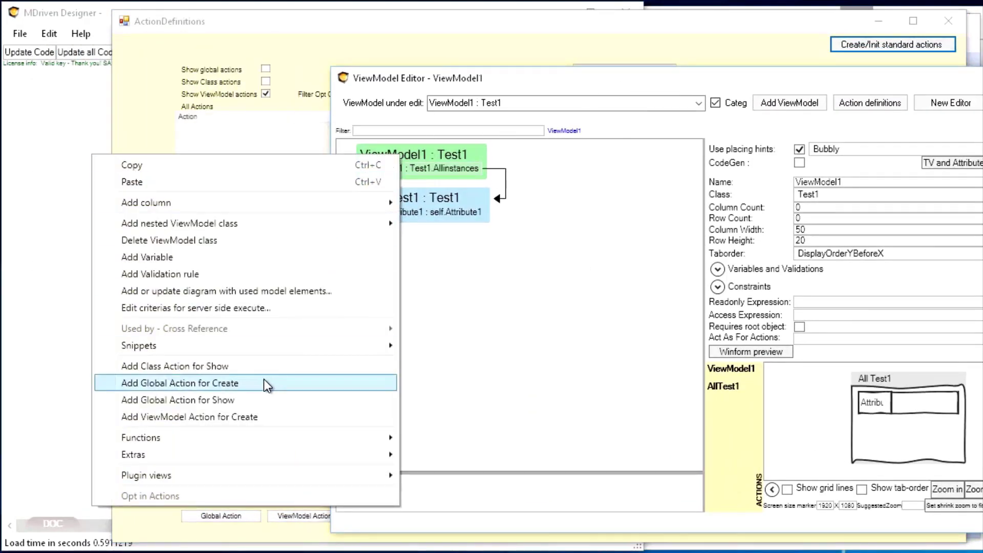
{"action": "left_click", "coordinate": [215, 402]}
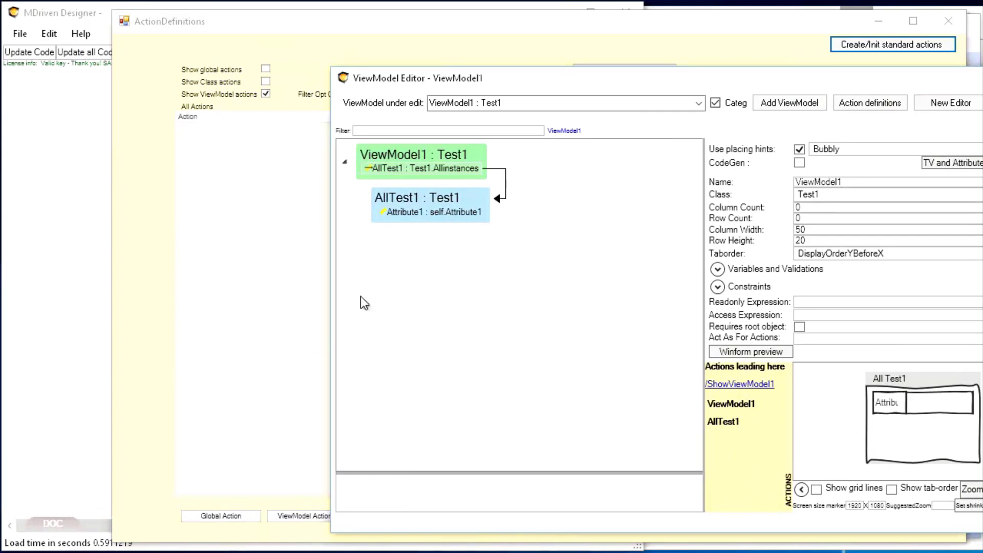
Step: List all actions in the action definitions and inspect the settings of ShowViewModel1
{"action": "left_click", "coordinate": [729, 383]}
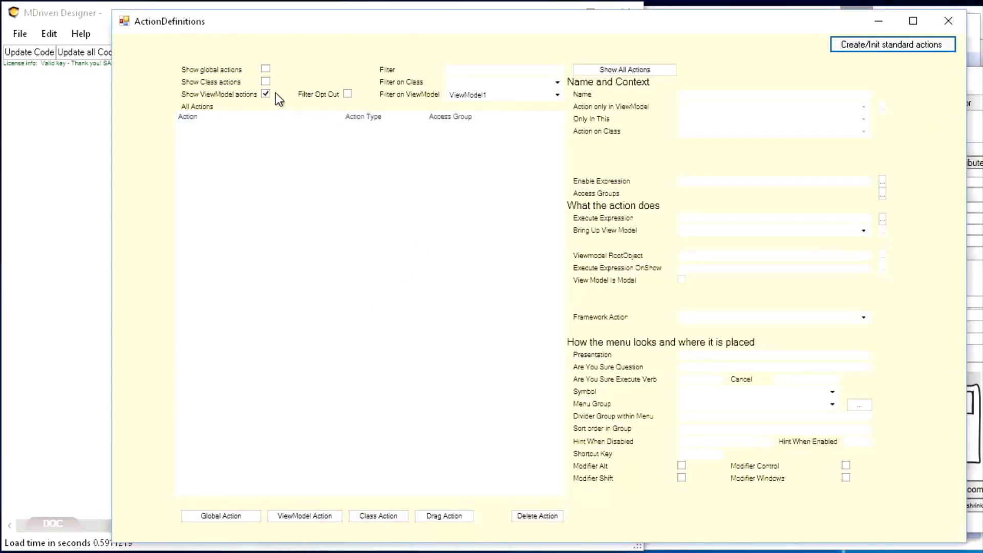
{"action": "left_click", "coordinate": [643, 70]}
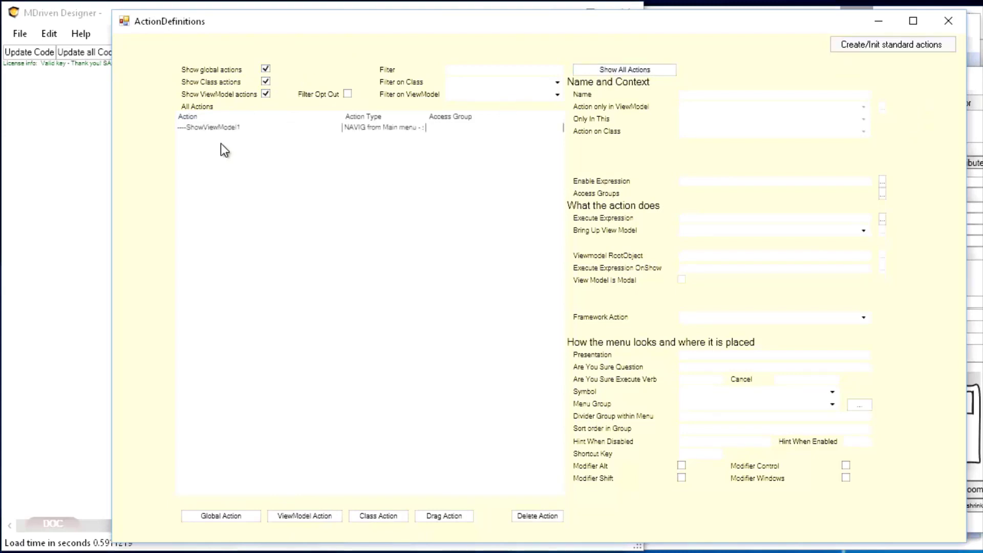
{"action": "left_click", "coordinate": [237, 128]}
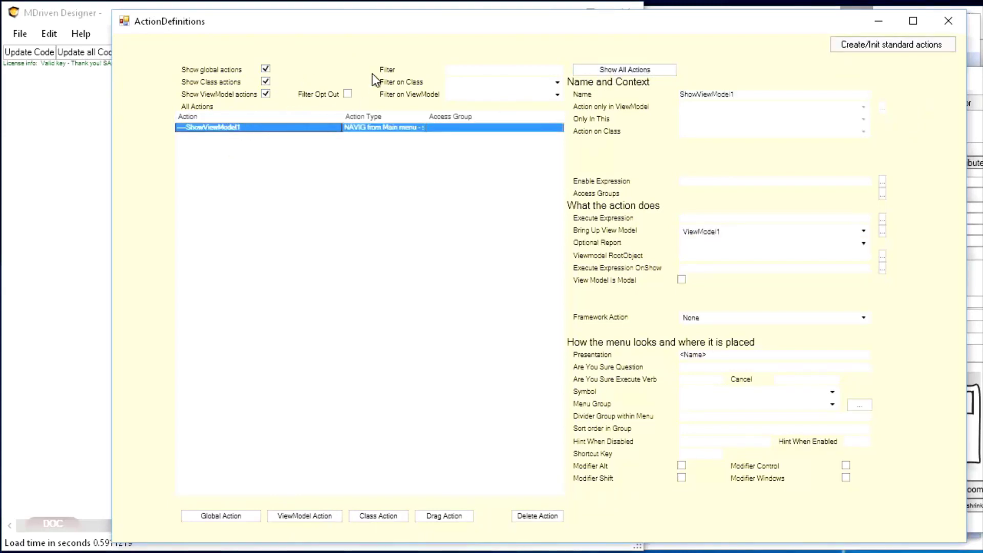
Step: Switch to the running WECPOF window, refresh its model and show ViewModel1
{"action": "left_click", "coordinate": [66, 111]}
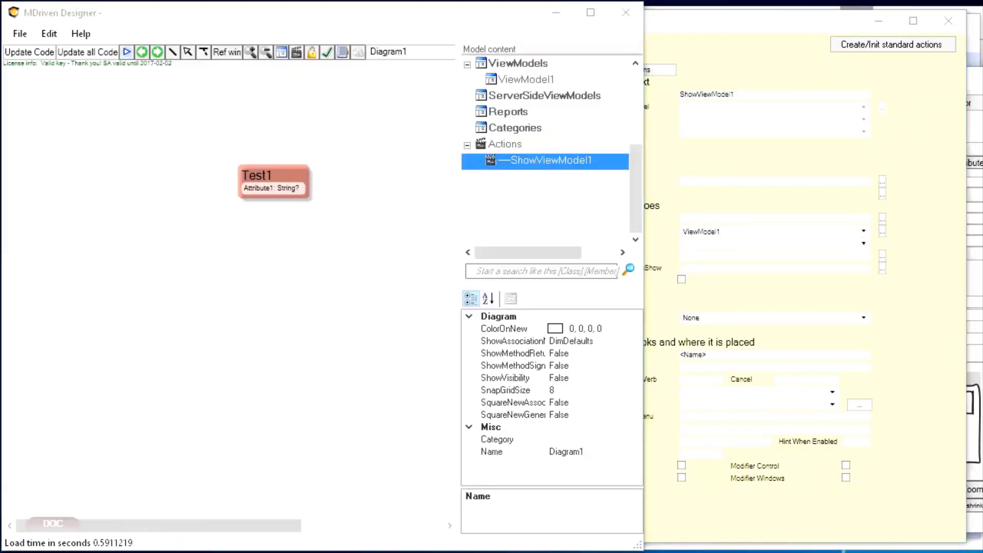
{"action": "key", "text": "alt+Tab"}
{"action": "left_click", "coordinate": [321, 308]}
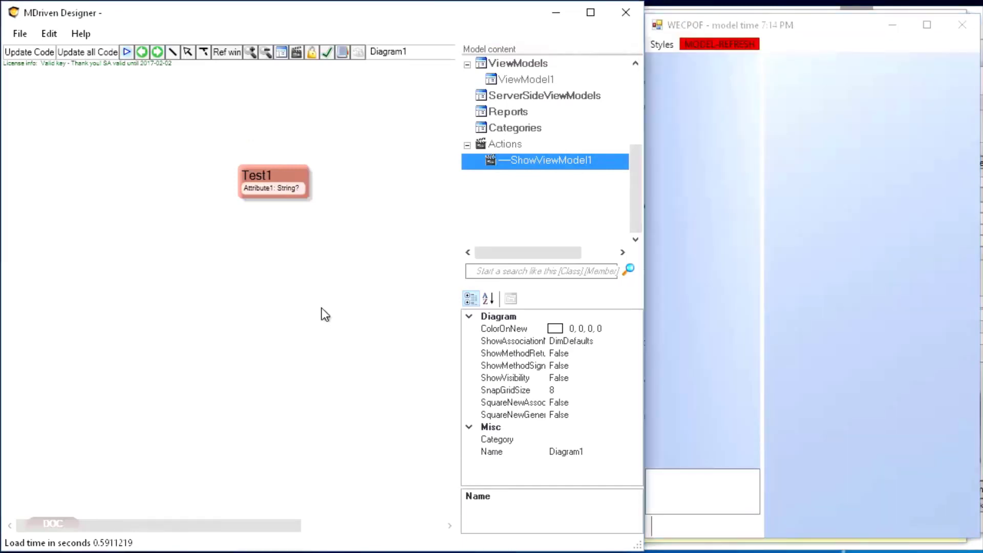
{"action": "left_click", "coordinate": [714, 44]}
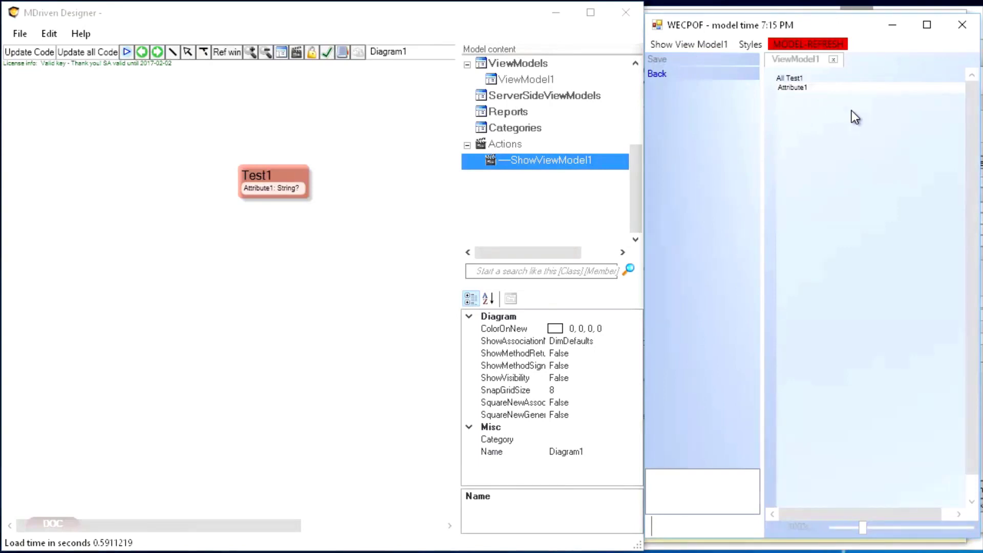
Step: Return to the ViewModel Editor and add a new ViewModel action for ViewModel1 in the action definitions
{"action": "left_click", "coordinate": [980, 116]}
{"action": "left_click_drag", "start_coordinate": [802, 77], "coordinate": [577, 51]}
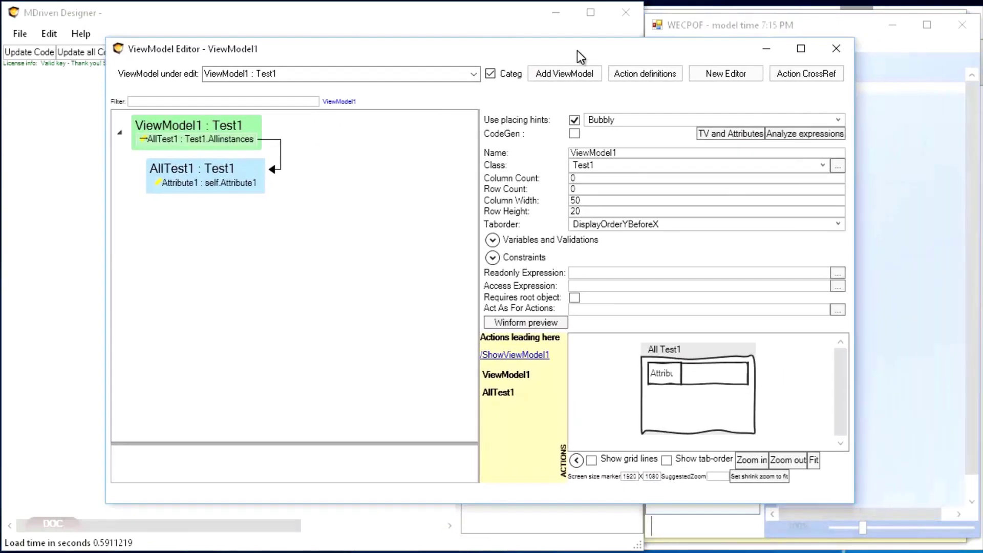
{"action": "left_click", "coordinate": [173, 143]}
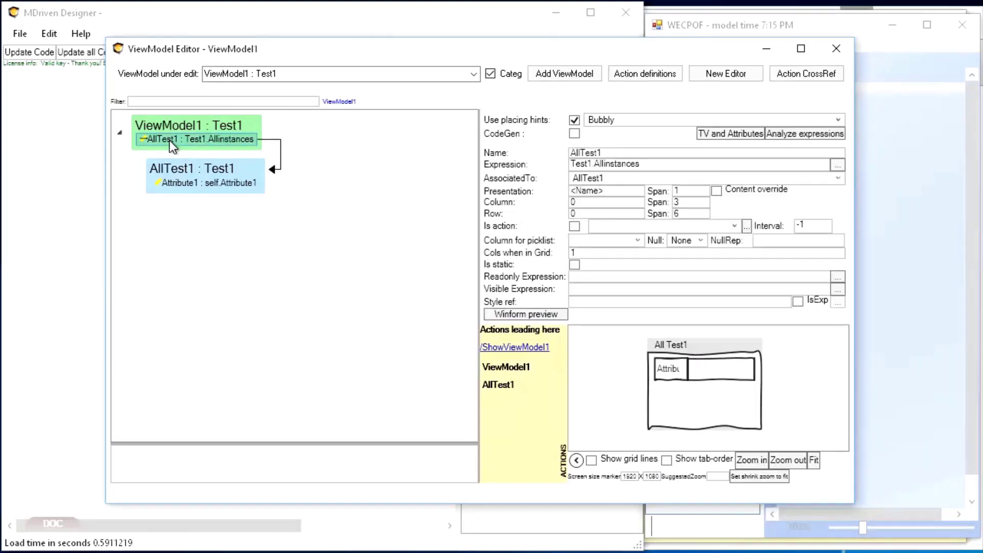
{"action": "left_click", "coordinate": [646, 73]}
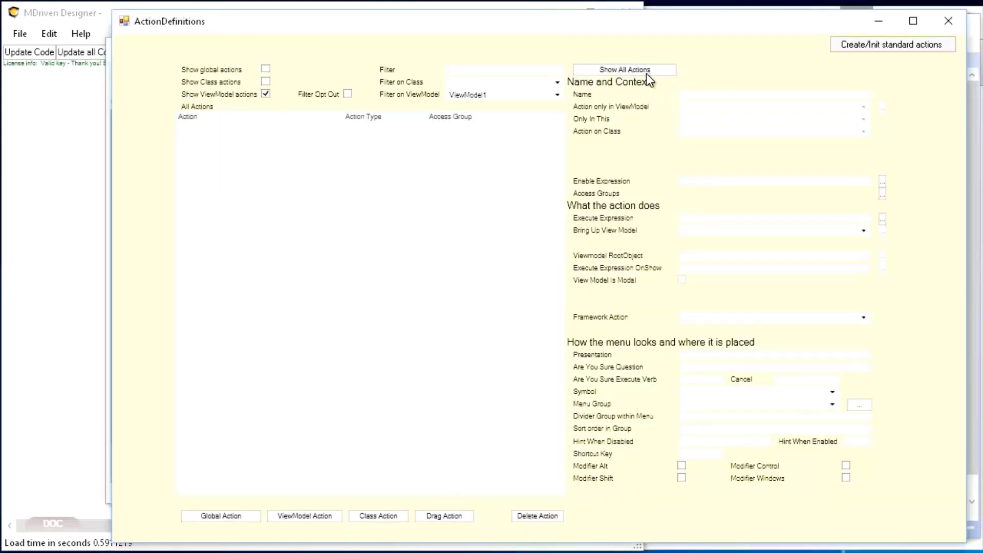
{"action": "left_click", "coordinate": [305, 515]}
{"action": "left_click", "coordinate": [251, 133]}
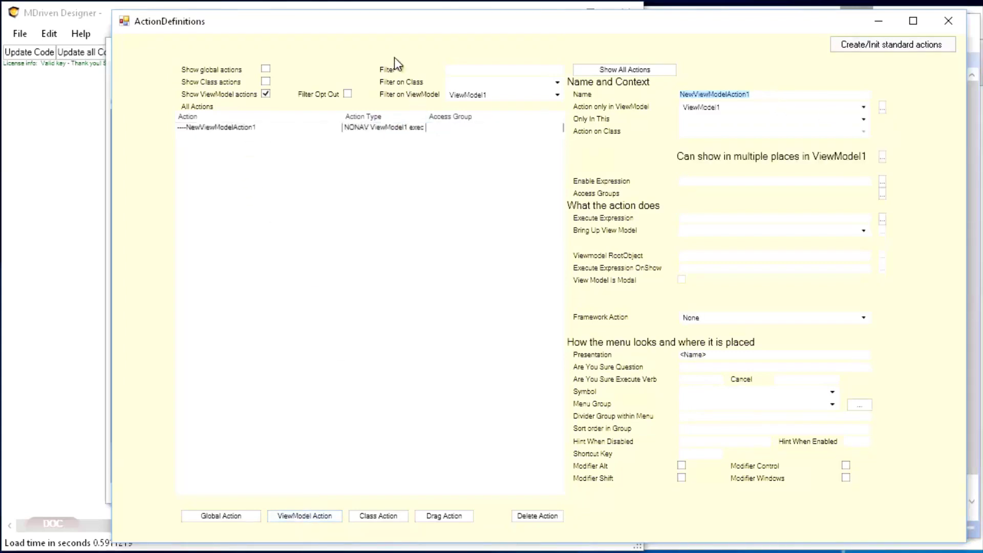
{"action": "left_click", "coordinate": [81, 127]}
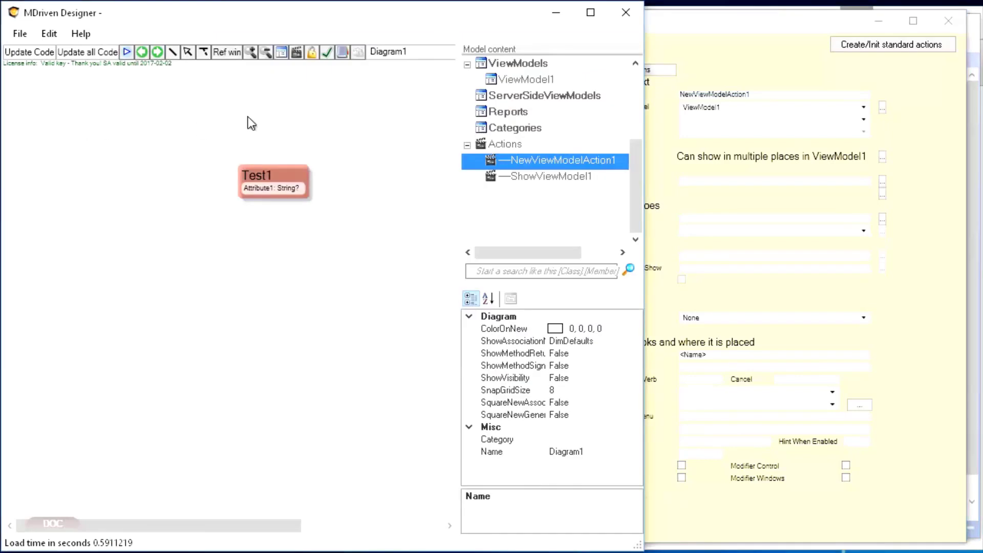
Step: Name the new ViewModel action CreateANewTest1 and set it to apply only in the ViewModel1 class
{"action": "left_click", "coordinate": [774, 94]}
{"action": "double_click", "coordinate": [774, 94]}
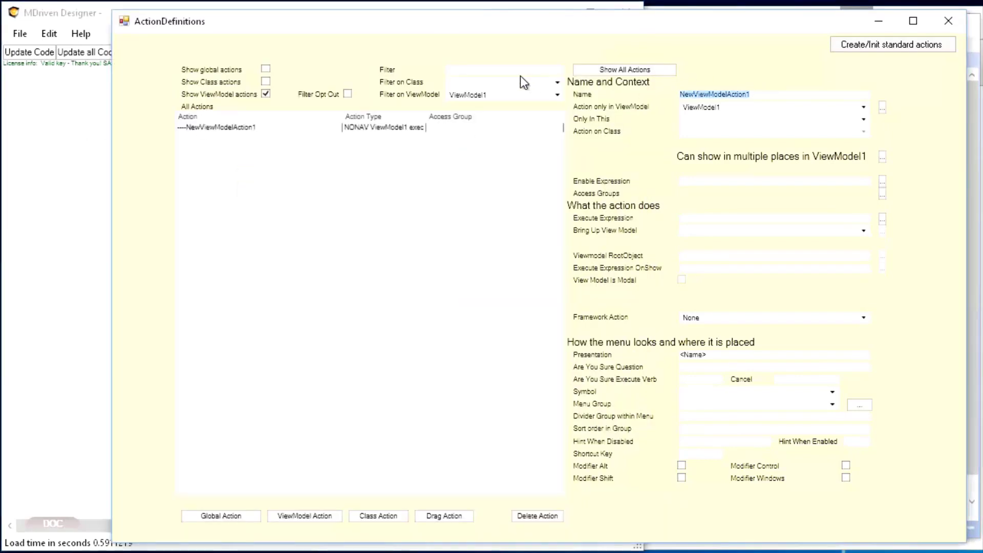
{"action": "type", "text": "CreateANewTest1"}
{"action": "key", "text": "Tab"}
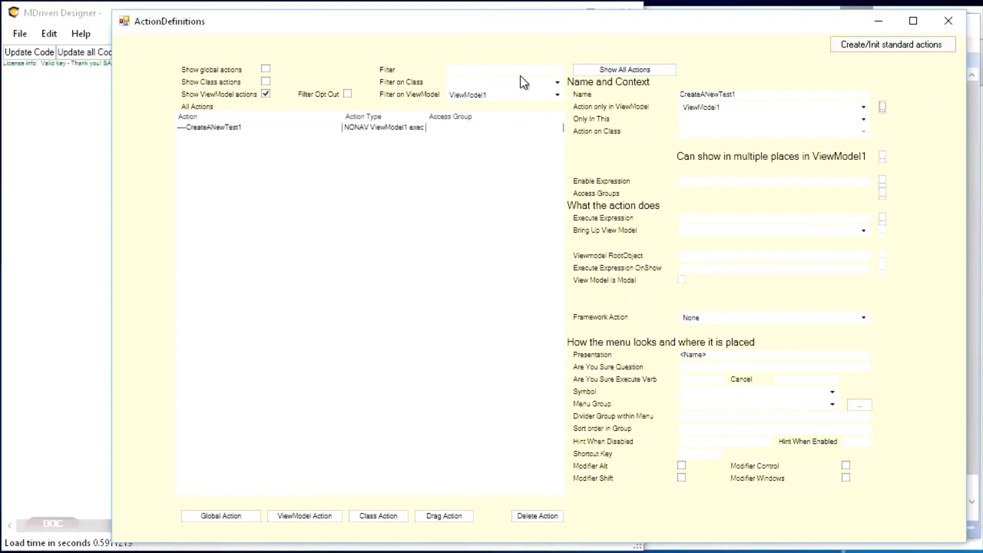
{"action": "left_click", "coordinate": [706, 121]}
{"action": "left_click", "coordinate": [696, 140]}
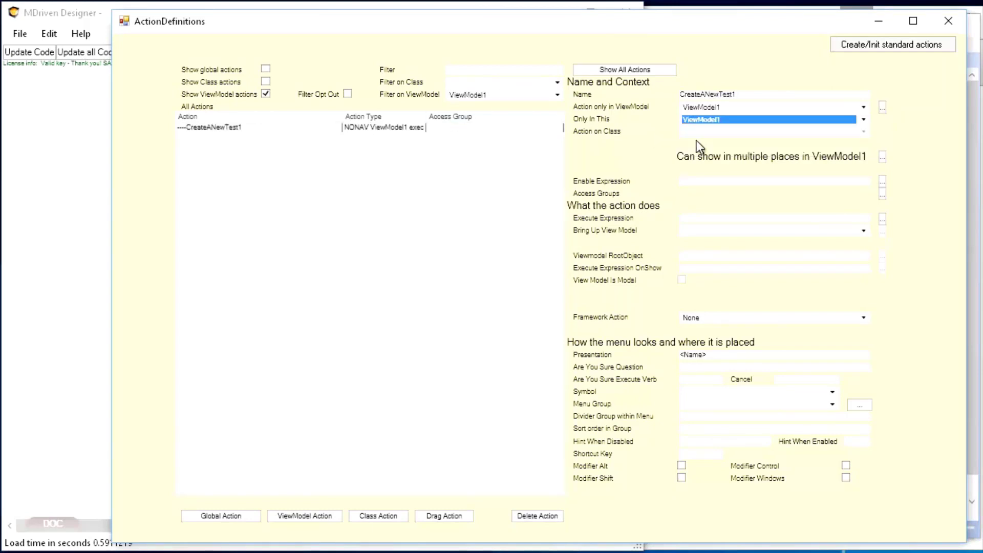
Step: Set the execute expression of CreateANewTest1 to Test1.create in the Action Editor
{"action": "left_click", "coordinate": [685, 218]}
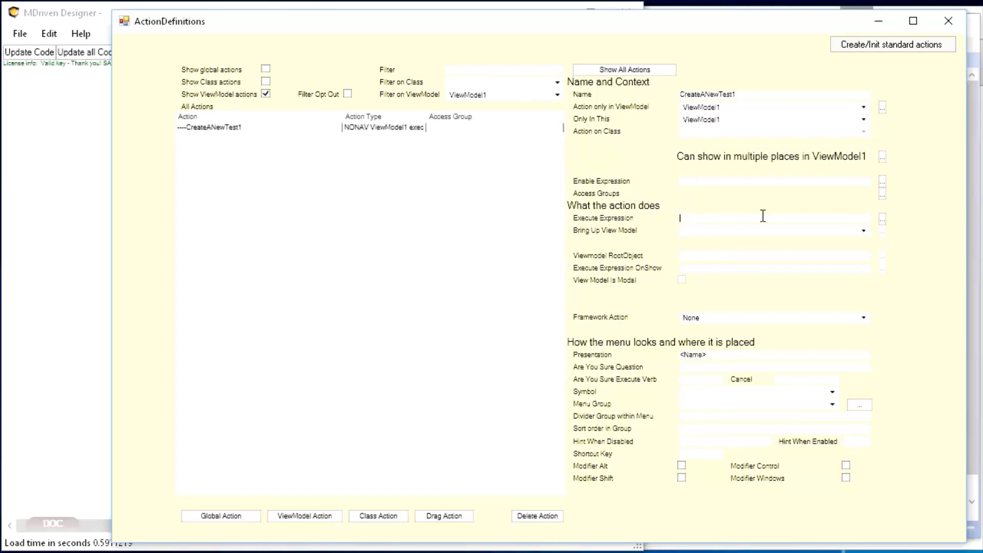
{"action": "left_click", "coordinate": [883, 221]}
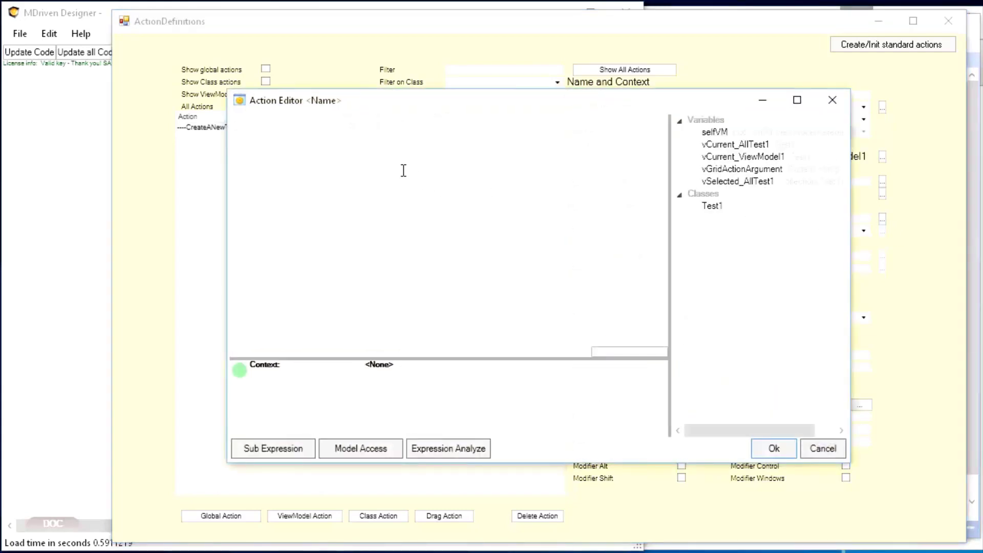
{"action": "double_click", "coordinate": [718, 208]}
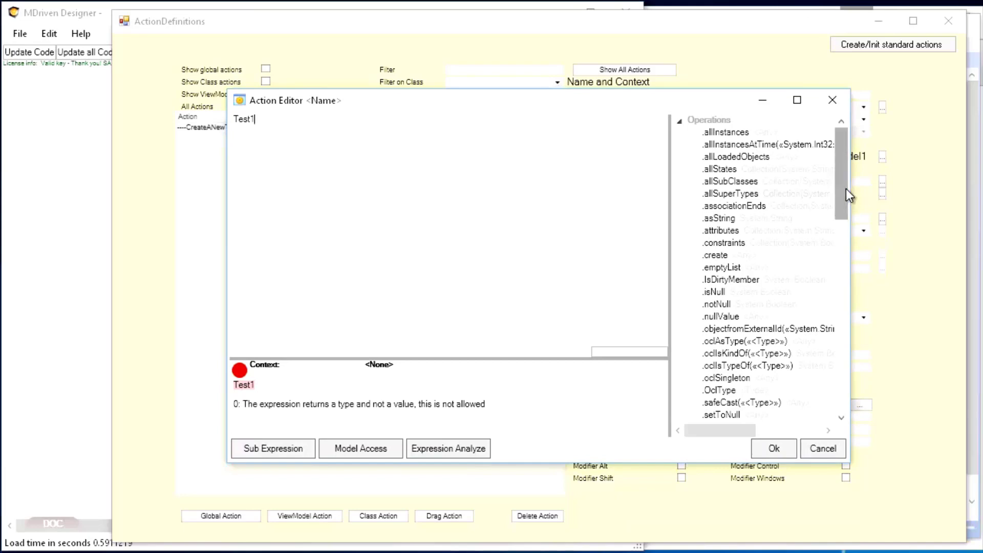
{"action": "left_click_drag", "start_coordinate": [846, 189], "coordinate": [853, 210]}
{"action": "double_click", "coordinate": [720, 185]}
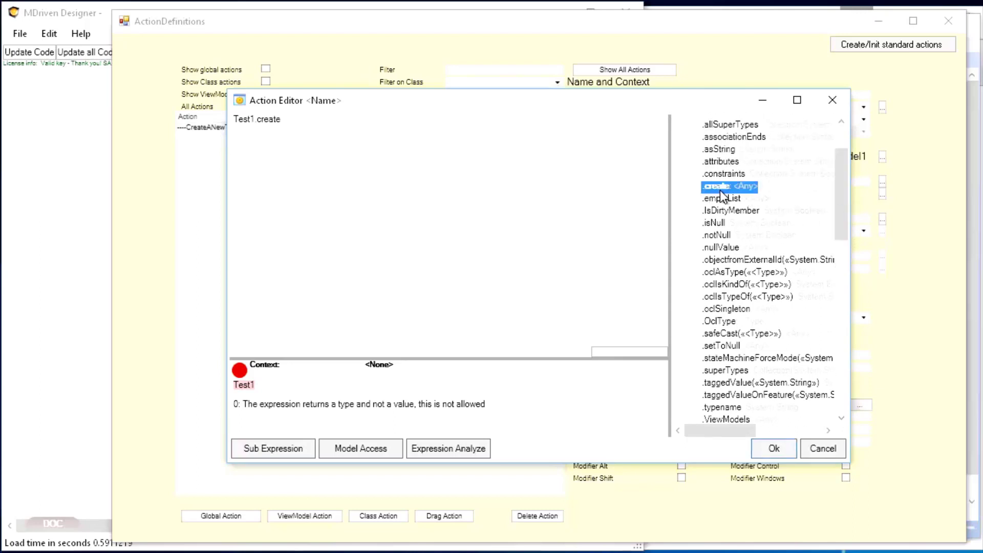
{"action": "left_click", "coordinate": [774, 449]}
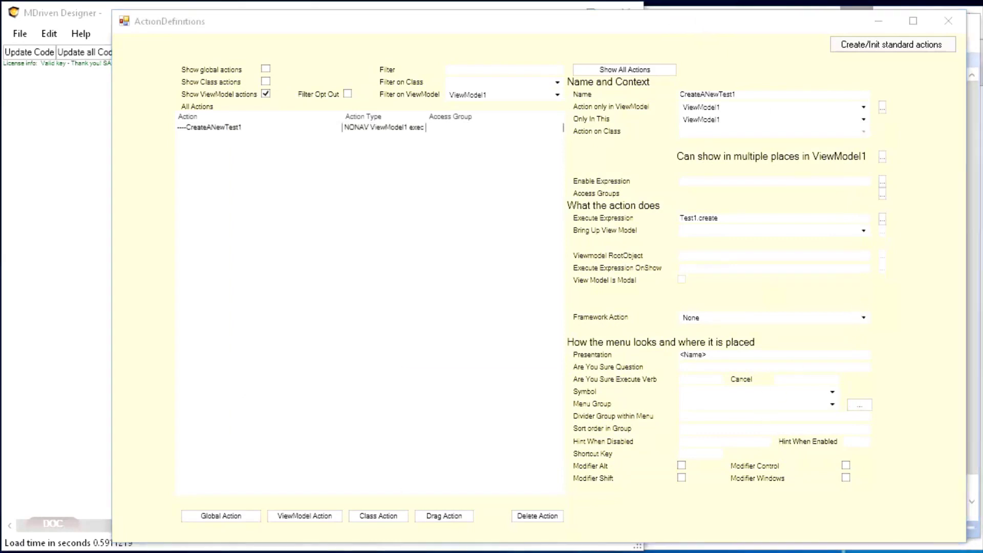
Step: Switch to the running WECPOF window, refresh its model and run Create A New Test1
{"action": "key", "text": "alt+Tab"}
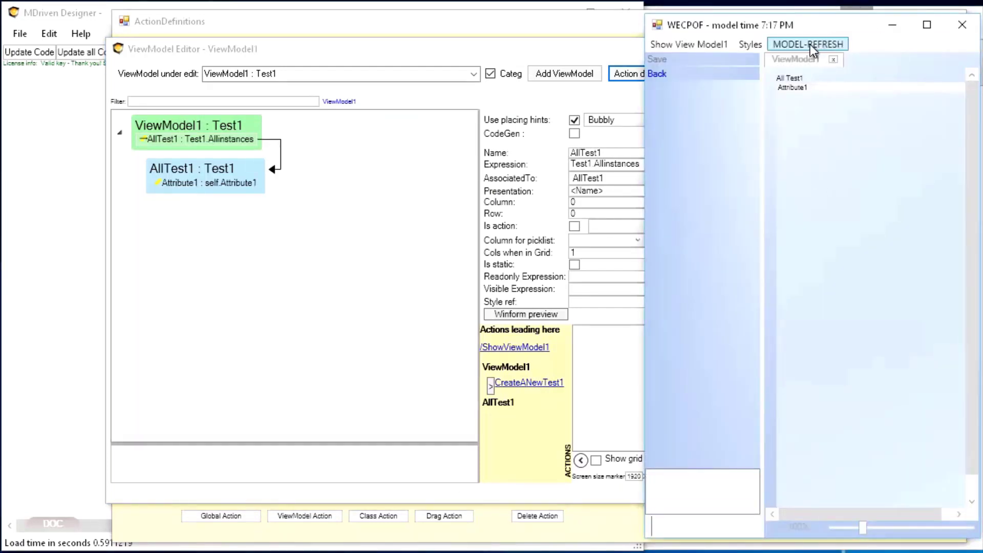
{"action": "left_click", "coordinate": [810, 44]}
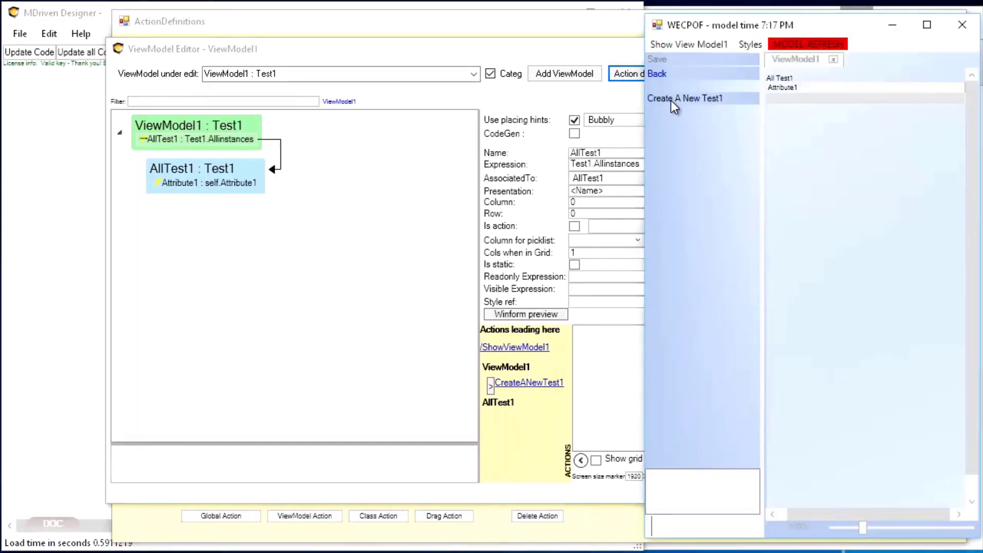
{"action": "left_click", "coordinate": [671, 98]}
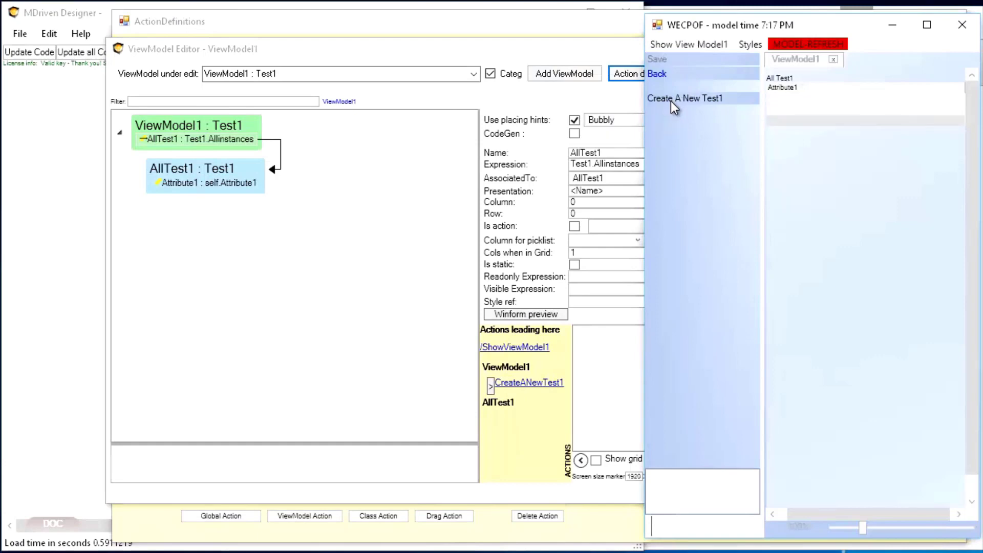
Step: Enter a, s and d as the Attribute1 values of the three Test1 rows in the running prototyper
{"action": "left_click", "coordinate": [827, 98]}
{"action": "type", "text": "a"}
{"action": "left_click", "coordinate": [825, 111]}
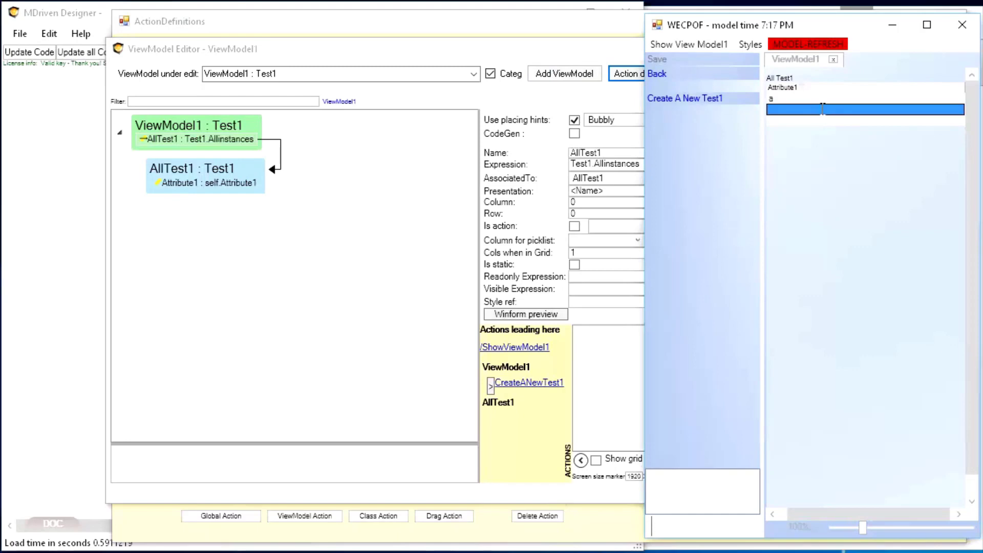
{"action": "type", "text": "s"}
{"action": "left_click", "coordinate": [820, 119]}
{"action": "type", "text": "d"}
{"action": "left_click", "coordinate": [822, 110]}
Step: Return to the ViewModel Editor and add a new class action in the action definitions
{"action": "left_click", "coordinate": [176, 183]}
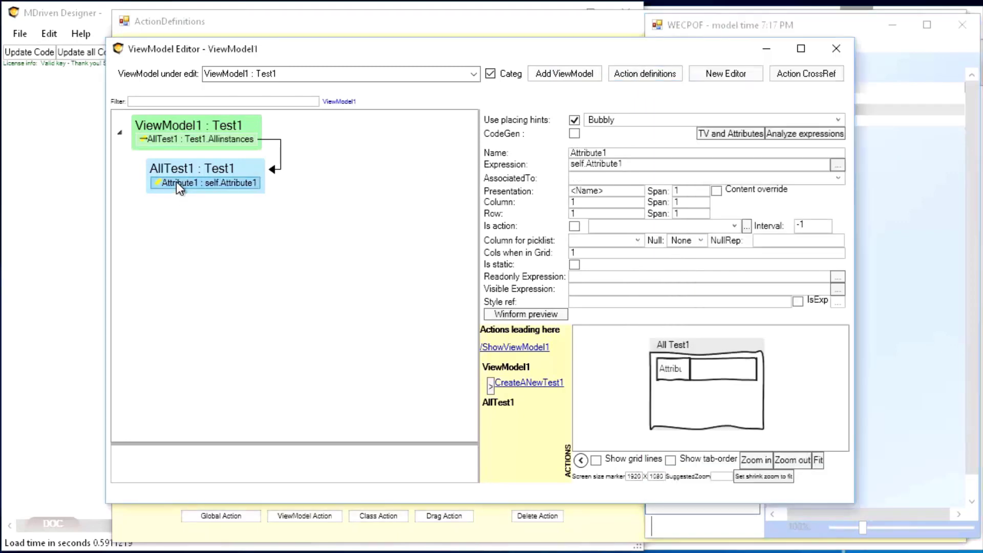
{"action": "left_click", "coordinate": [174, 139]}
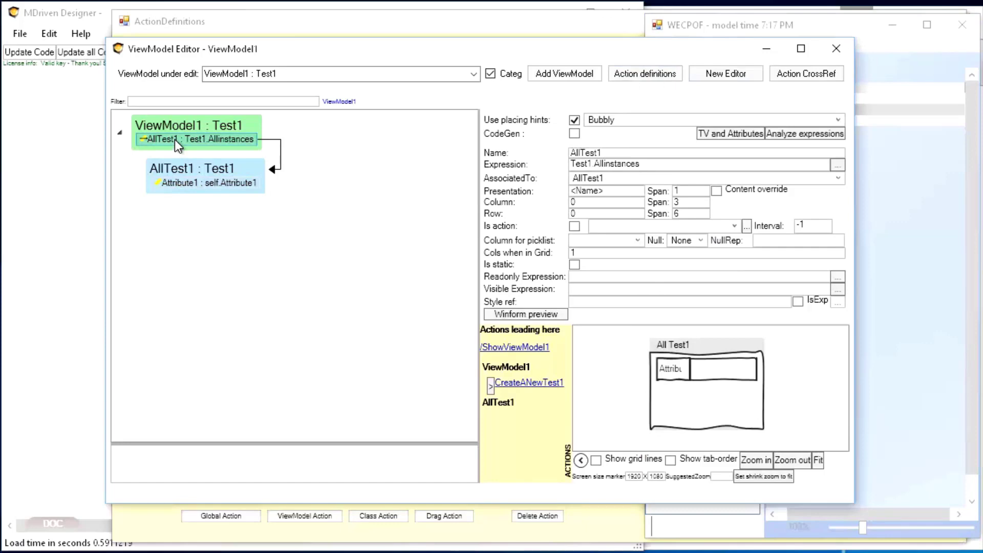
{"action": "left_click", "coordinate": [654, 74]}
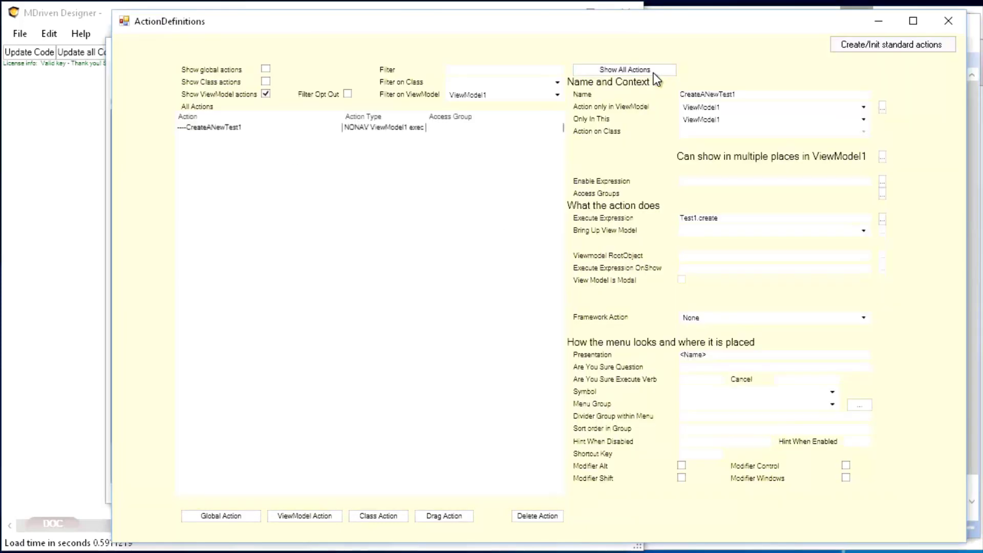
{"action": "left_click", "coordinate": [377, 515]}
{"action": "left_click", "coordinate": [223, 136]}
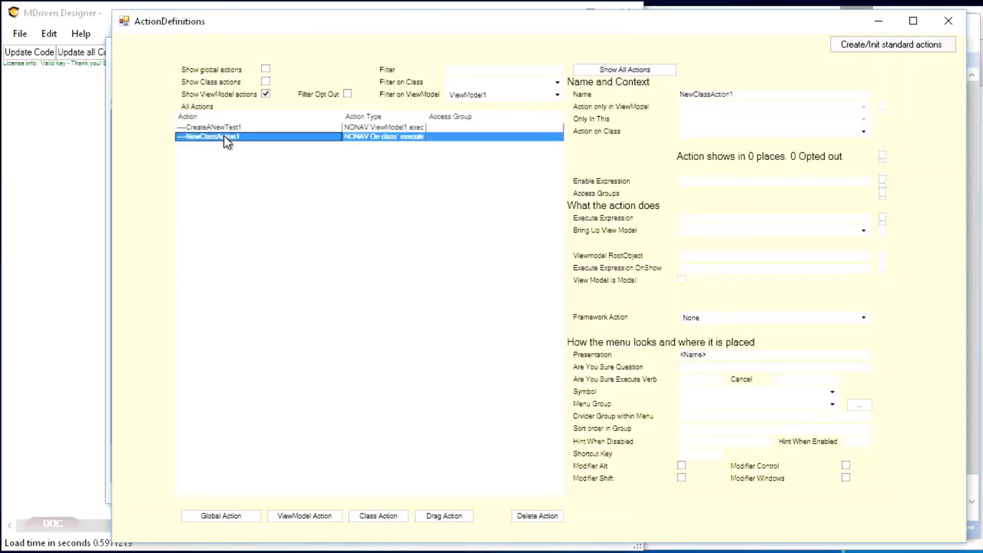
Step: Name the new class action DeleteTest1 and set its class to Test1
{"action": "double_click", "coordinate": [696, 96]}
{"action": "type", "text": "Dele"}
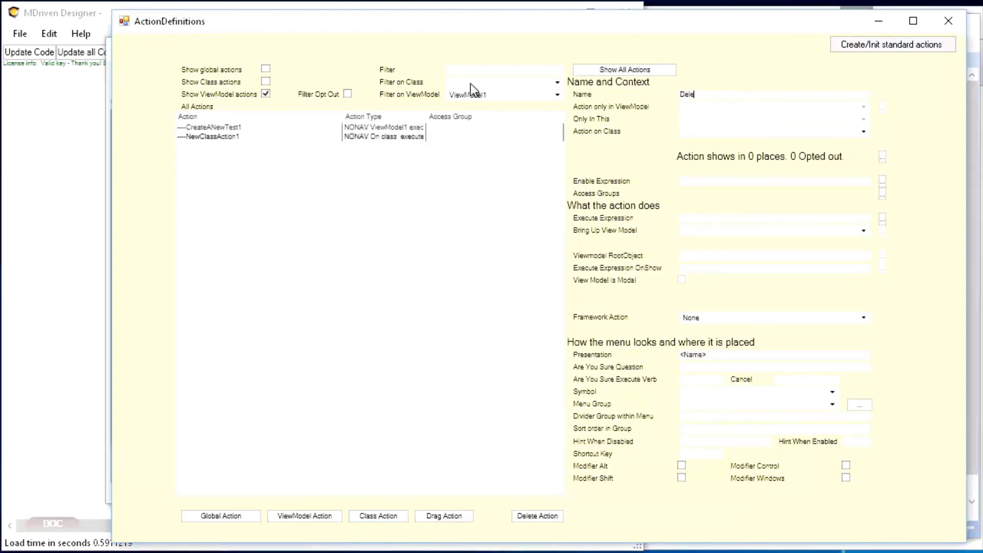
{"action": "type", "text": "teTest1"}
{"action": "key", "text": "Tab"}
{"action": "left_click", "coordinate": [742, 133]}
{"action": "left_click", "coordinate": [713, 152]}
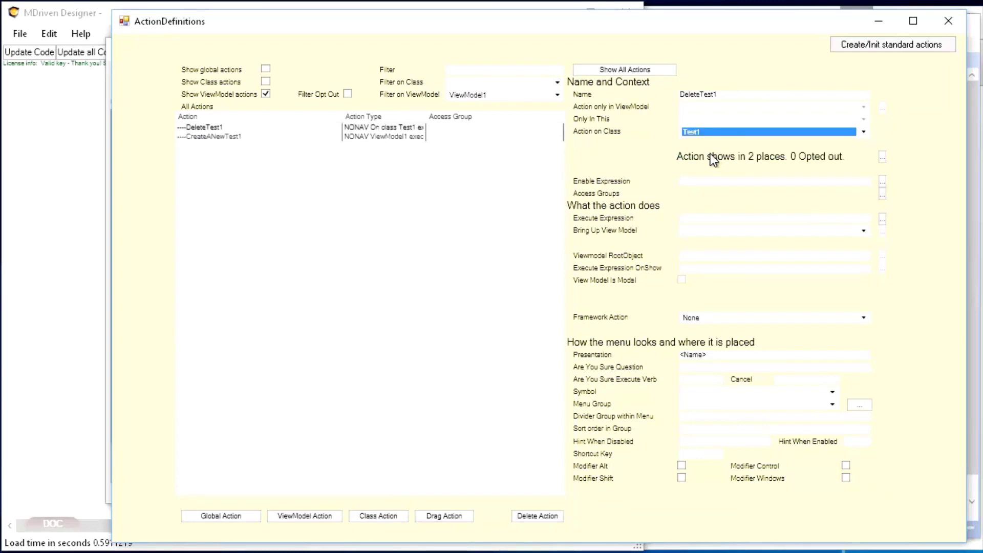
Step: Set the execute expression of DeleteTest1 to self.Delete and return to the ViewModel Editor
{"action": "left_click", "coordinate": [697, 219]}
{"action": "type", "text": "se"}
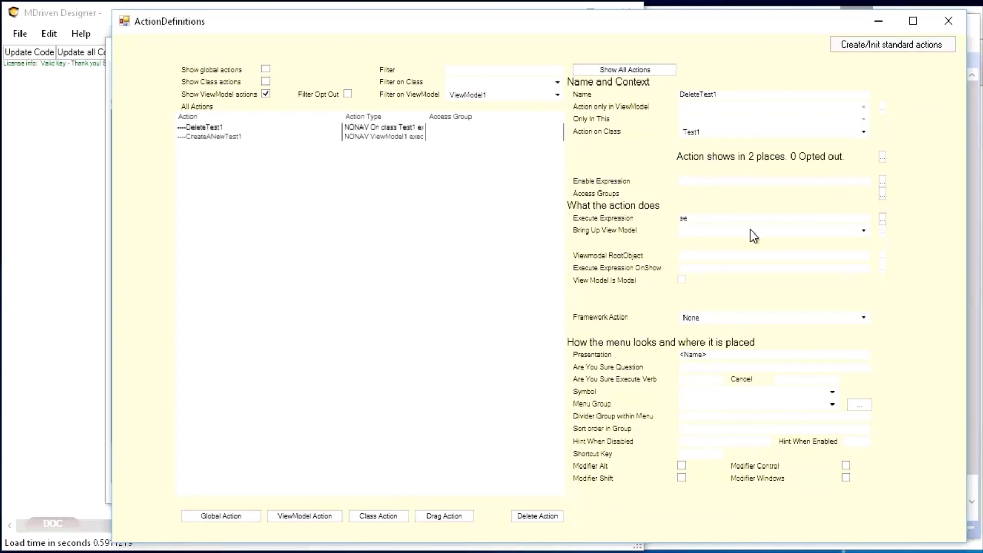
{"action": "type", "text": "lf.Delete"}
{"action": "key", "text": "Tab"}
{"action": "key", "text": "alt+Tab"}
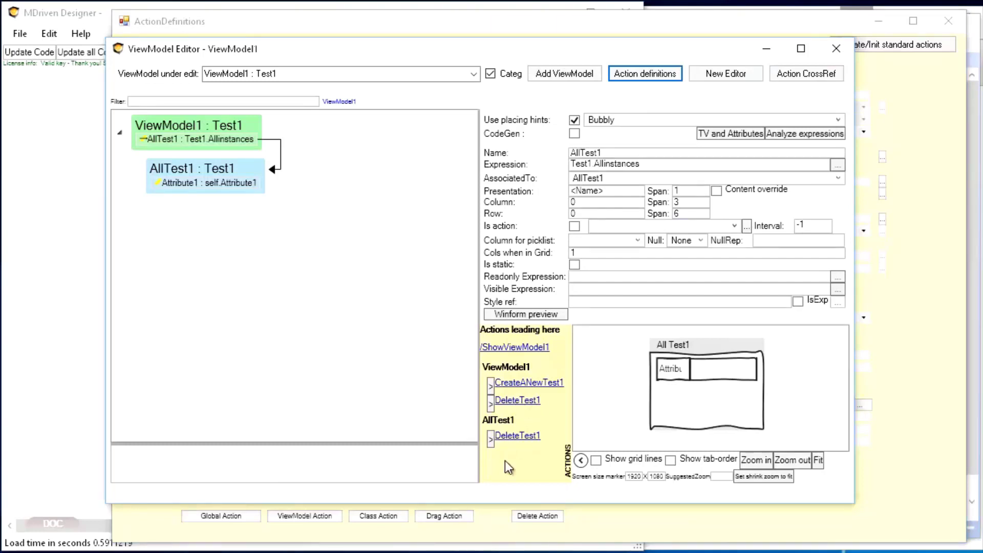
Step: Switch to the running WECPOF window, refresh its model, show ViewModel1 and run Create A New Test1
{"action": "key", "text": "alt+Tab"}
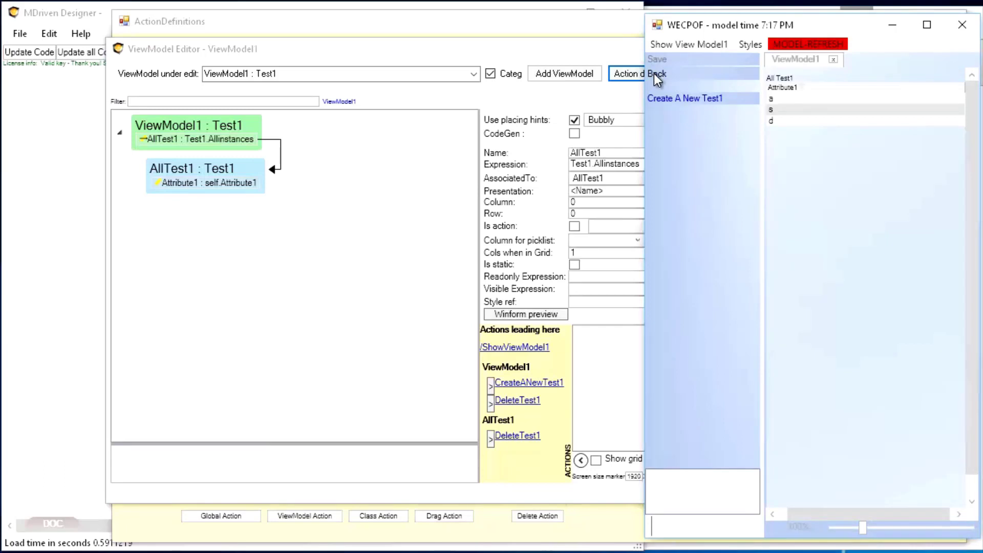
{"action": "left_click", "coordinate": [803, 44]}
{"action": "left_click", "coordinate": [706, 48]}
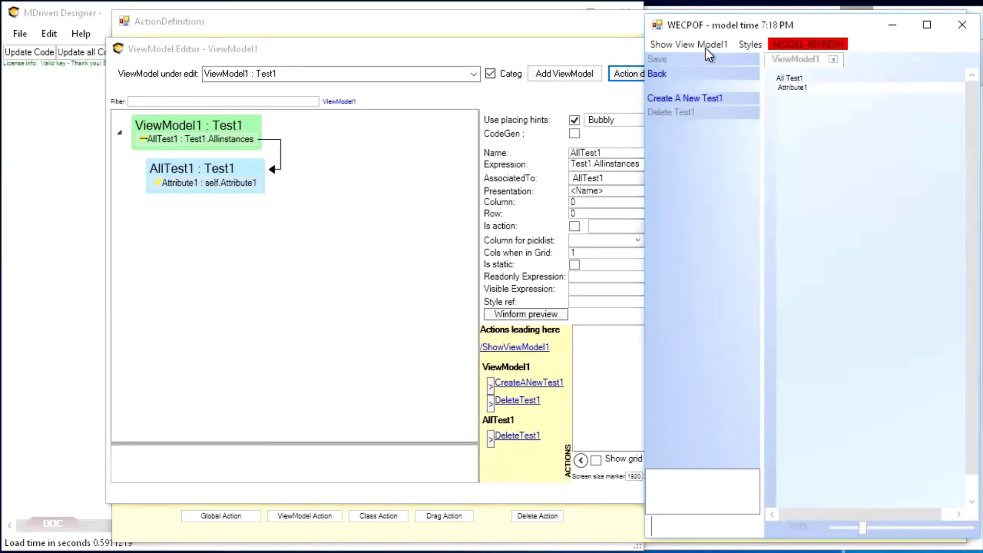
{"action": "left_click", "coordinate": [687, 98]}
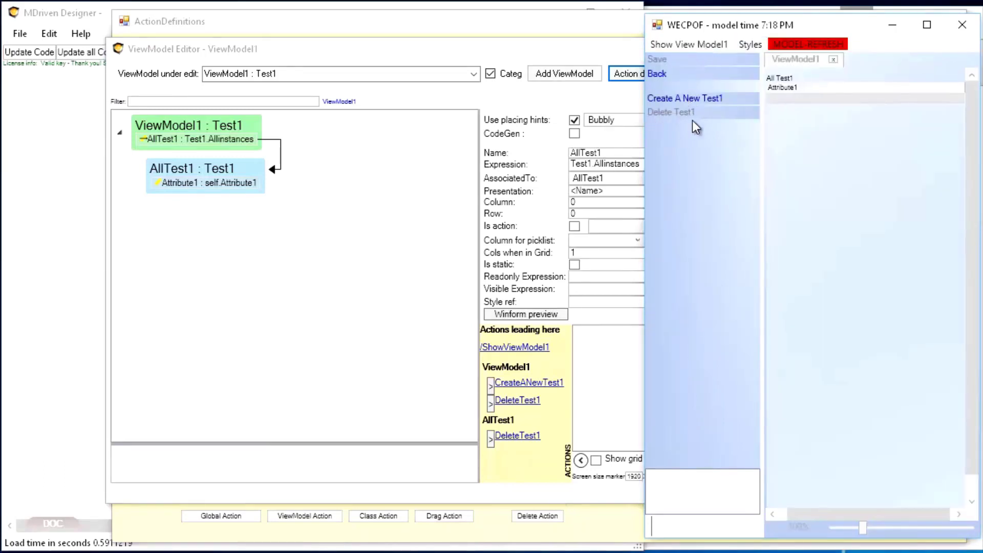
Step: Test Delete Test1 on selected rows in the list, creating new Test1 objects between the deletions
{"action": "left_click", "coordinate": [834, 99]}
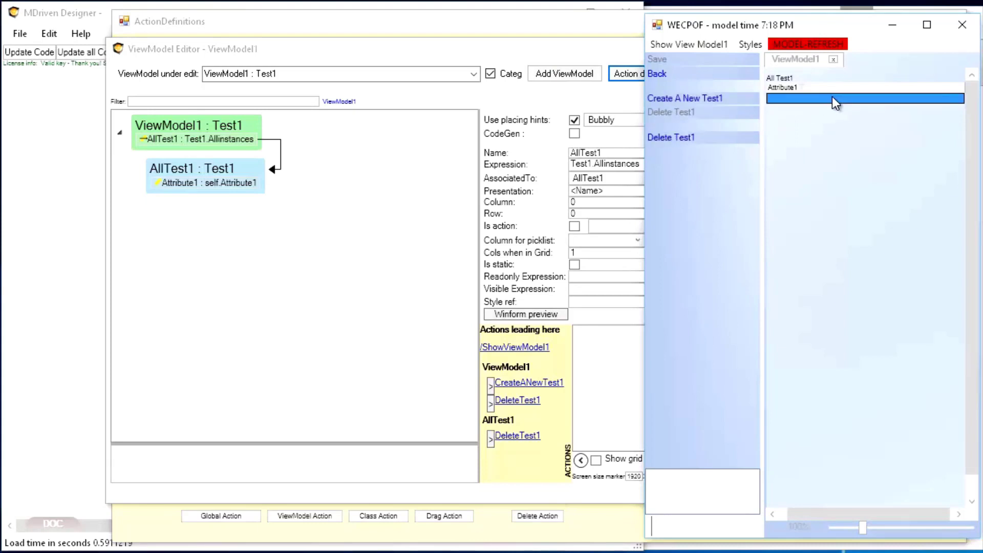
{"action": "left_click", "coordinate": [674, 137]}
{"action": "left_click", "coordinate": [686, 98]}
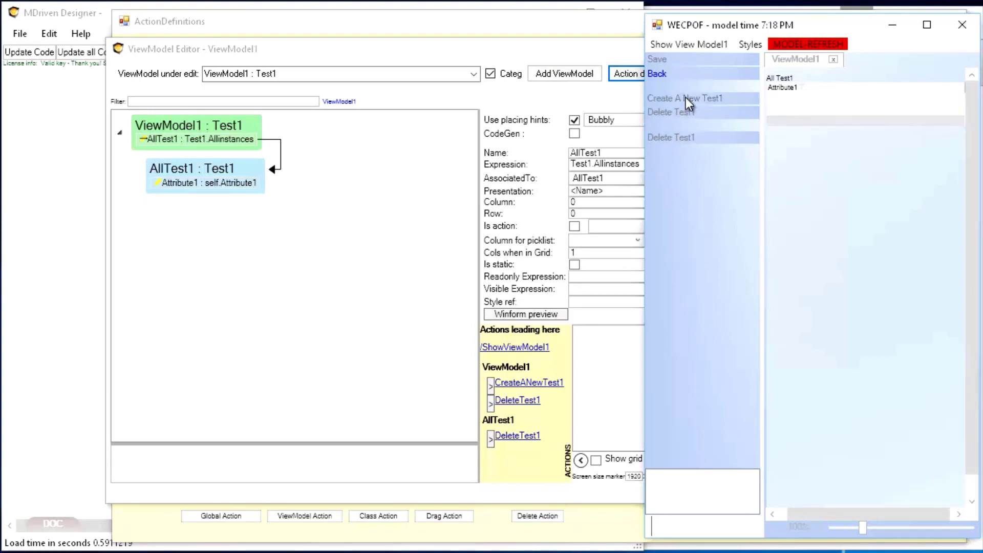
{"action": "left_click", "coordinate": [798, 115]}
{"action": "left_click", "coordinate": [671, 137]}
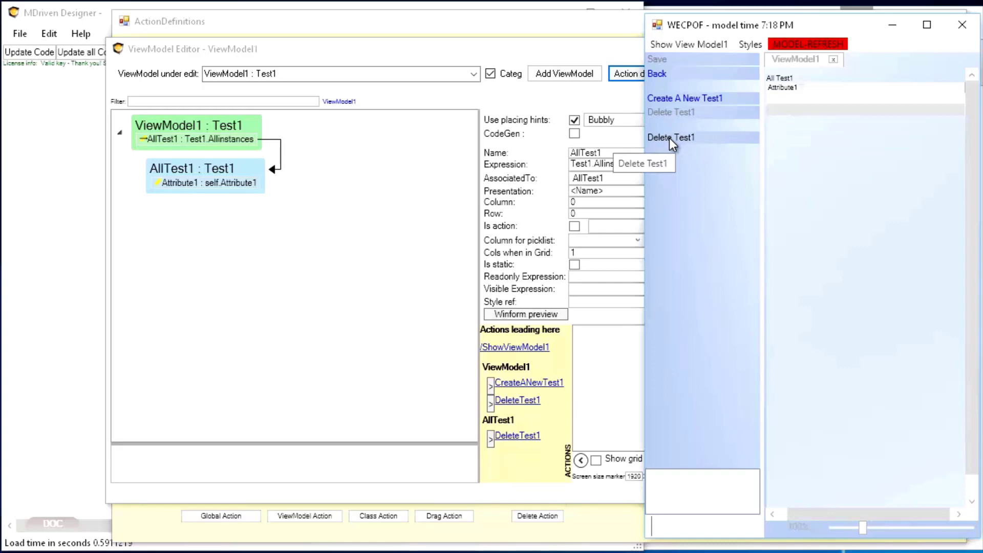
Step: In the ViewModel Editor, opt DeleteTest1 out of the ViewModel1 root actions, keeping it only under AllTest1
{"action": "left_click", "coordinate": [502, 100]}
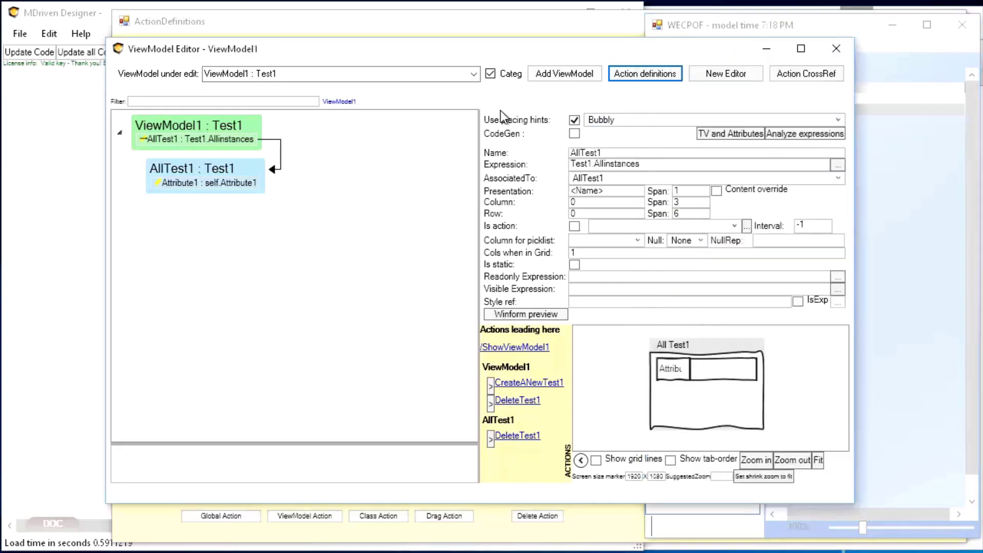
{"action": "left_click", "coordinate": [492, 404]}
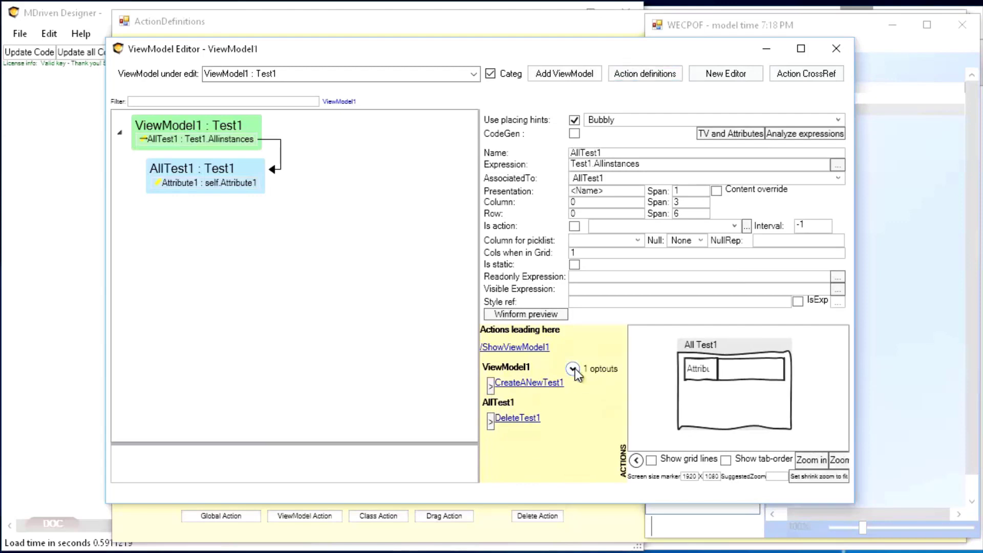
{"action": "left_click", "coordinate": [574, 369]}
{"action": "left_click", "coordinate": [580, 385]}
{"action": "left_click", "coordinate": [492, 405]}
{"action": "left_click", "coordinate": [492, 551]}
Step: Rename ViewModel1 as Test1Allinstances
{"action": "left_click", "coordinate": [173, 128]}
{"action": "left_click", "coordinate": [666, 152]}
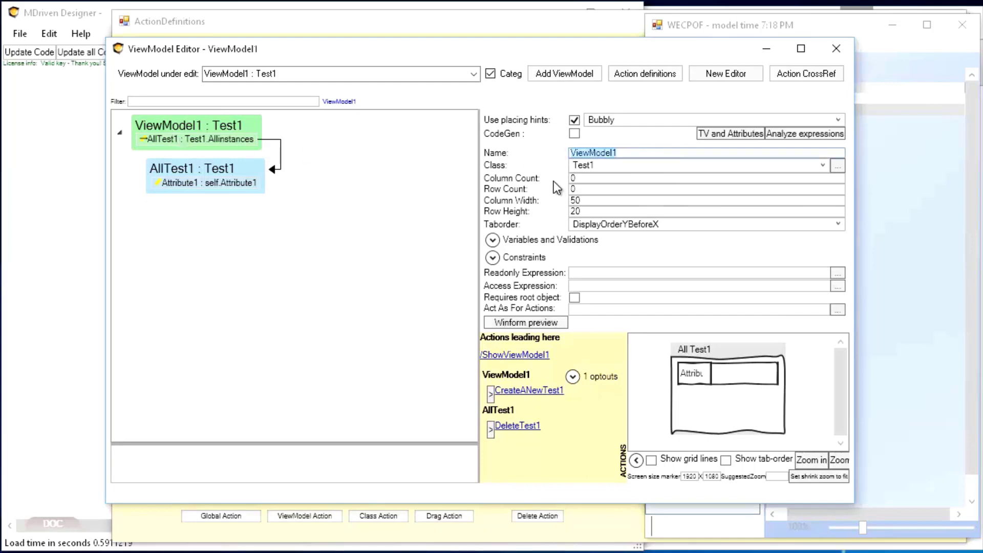
{"action": "type", "text": "Test1Allinst"}
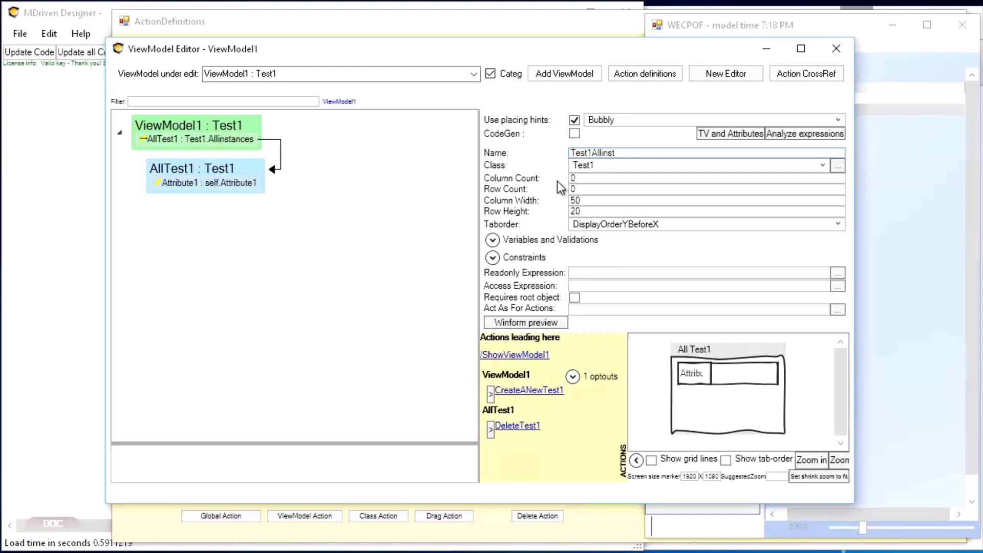
{"action": "type", "text": "ances"}
{"action": "key", "text": "Tab"}
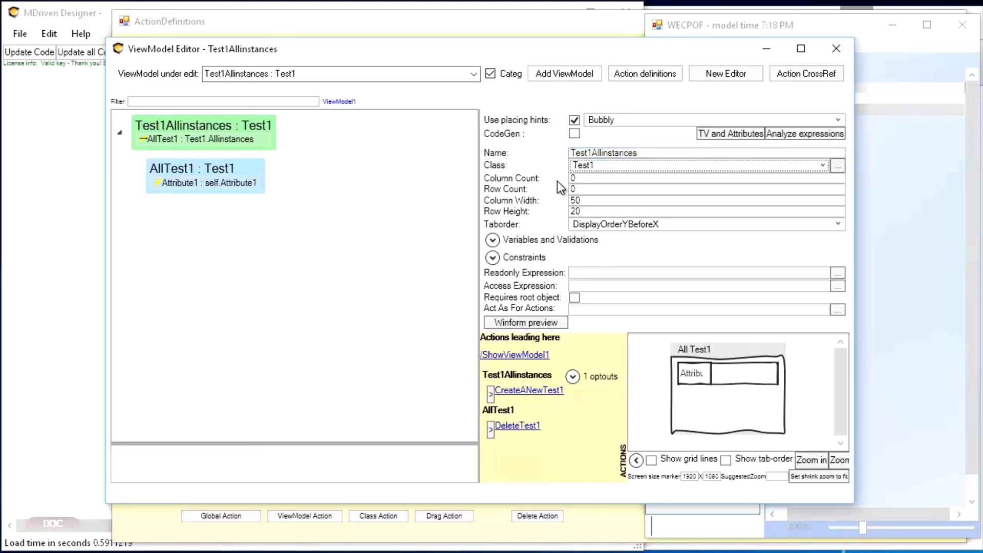
Step: Open the ShowViewModel1 action's definition and rename the action as ShowTest1Allinstances
{"action": "left_click", "coordinate": [514, 354]}
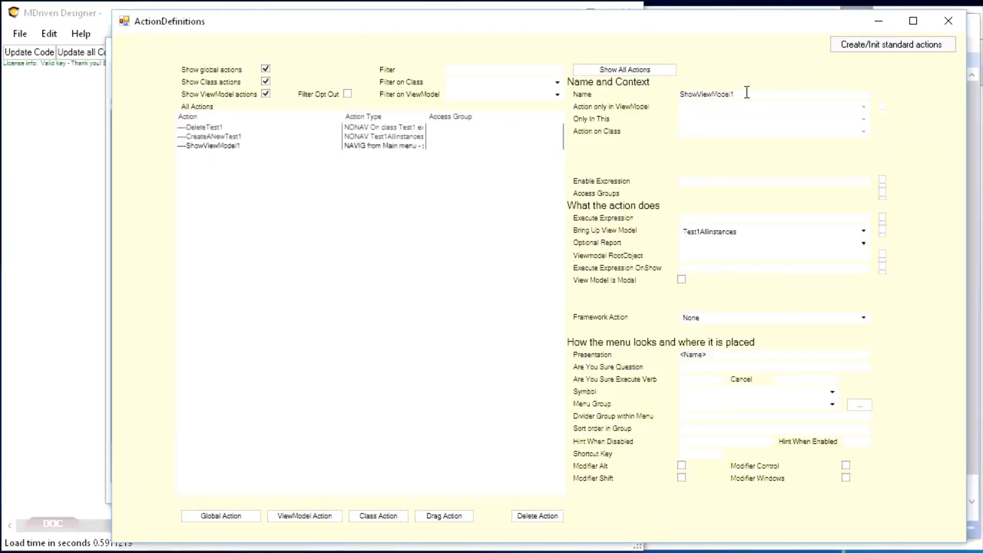
{"action": "key", "text": "shift+Left"}
{"action": "key", "text": "shift+Left"}
{"action": "key", "text": "shift+Left"}
{"action": "key", "text": "shift+Left"}
{"action": "key", "text": "shift+Left"}
{"action": "key", "text": "shift+Left"}
{"action": "key", "text": "shift+Left"}
{"action": "key", "text": "shift+Left"}
{"action": "key", "text": "shift+Left"}
{"action": "key", "text": "shift+Left"}
{"action": "type", "text": "Test1Allinstances"}
{"action": "key", "text": "Tab"}
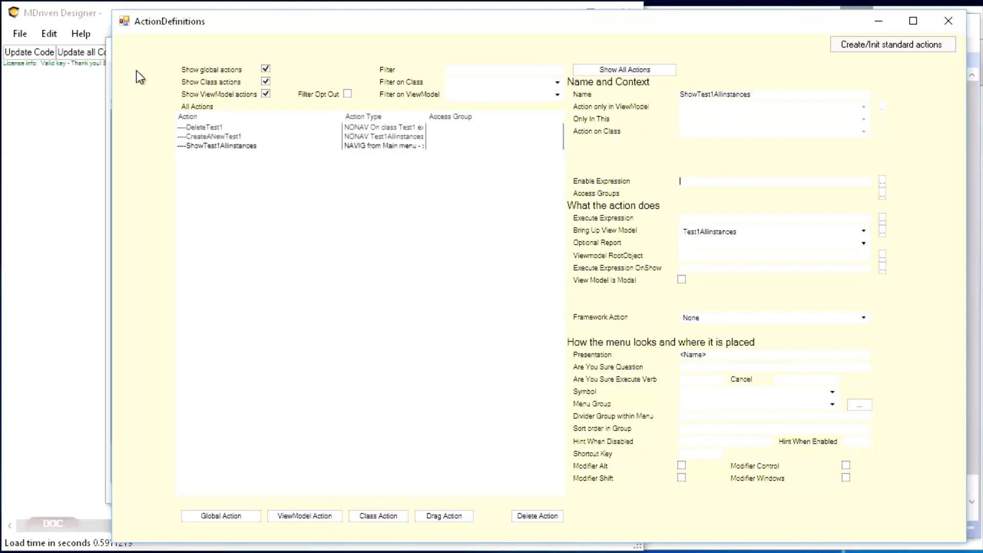
Step: Move the ActionDefinitions and ViewModel Editor windows aside and bring the main MDriven Designer window forward
{"action": "left_click_drag", "start_coordinate": [204, 21], "coordinate": [654, 272]}
{"action": "left_click", "coordinate": [561, 53]}
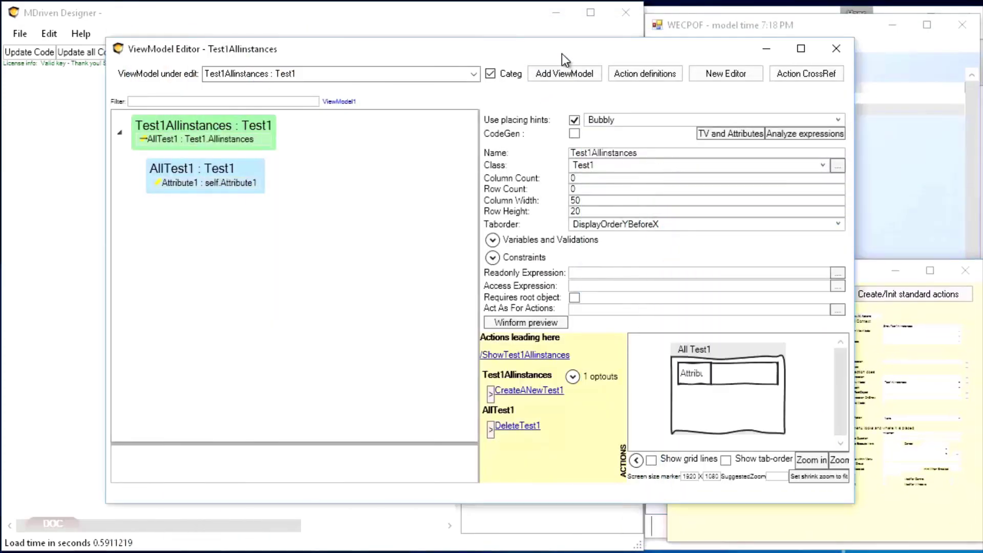
{"action": "left_click_drag", "start_coordinate": [561, 53], "coordinate": [468, 64]}
{"action": "left_click", "coordinate": [437, 18]}
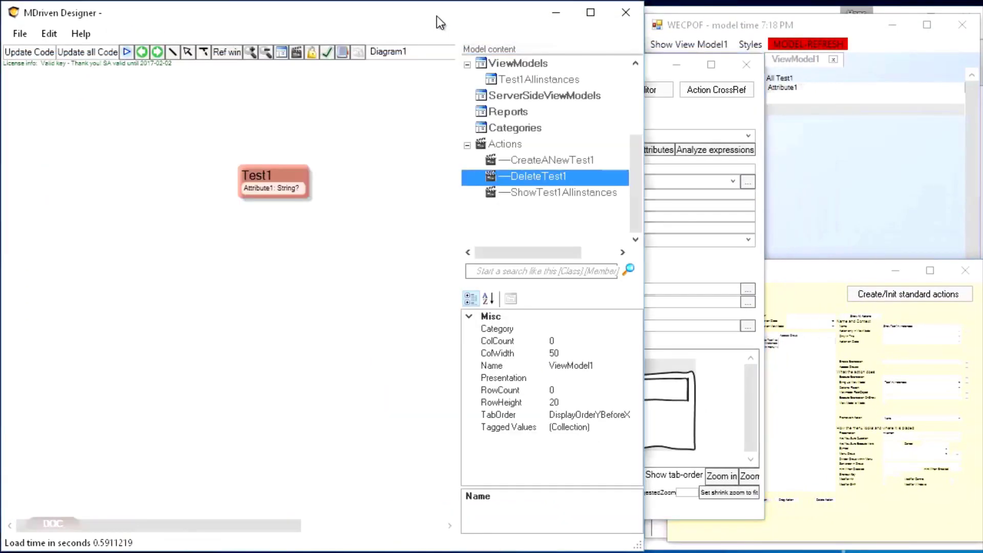
Step: Move the Test1 class toward the upper-left corner of Diagram1 and expand its attributes in the model tree
{"action": "left_click_drag", "start_coordinate": [637, 185], "coordinate": [638, 124]}
{"action": "left_click", "coordinate": [520, 143]}
{"action": "left_click_drag", "start_coordinate": [276, 176], "coordinate": [140, 139]}
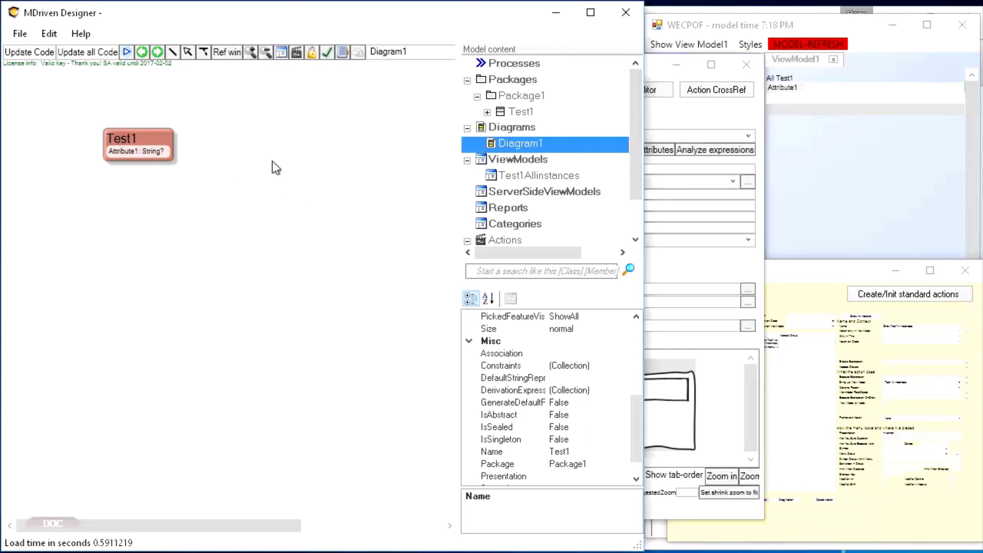
{"action": "left_click", "coordinate": [487, 112]}
{"action": "left_click", "coordinate": [497, 126]}
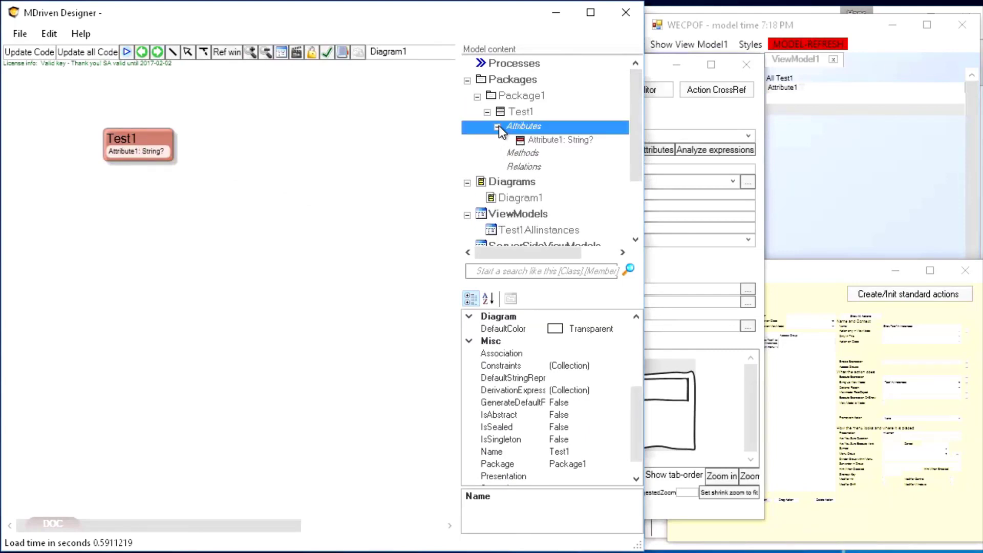
Step: Refresh the model in the WECPOF window, show Test1 Allinstances, and test creating and deleting Test1 objects
{"action": "left_click", "coordinate": [834, 150]}
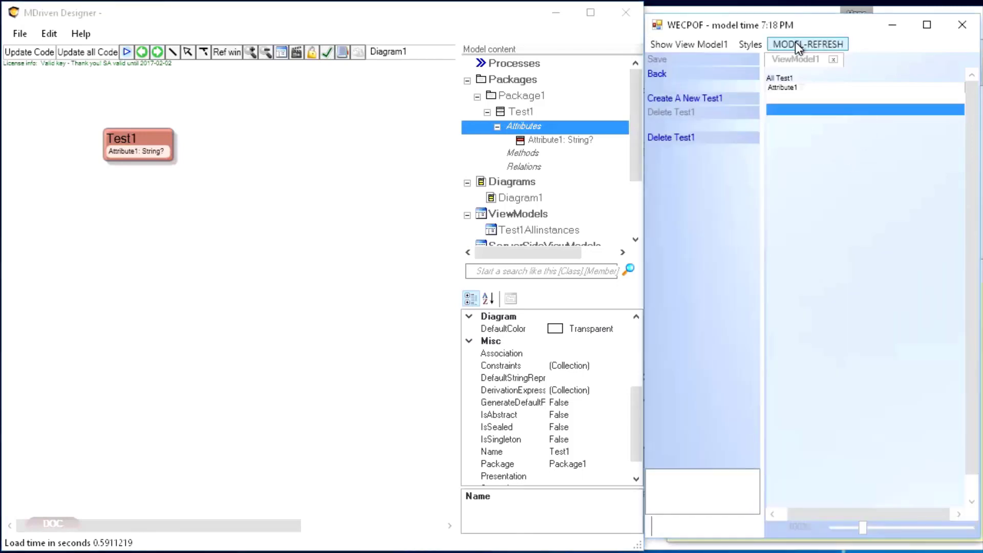
{"action": "left_click", "coordinate": [795, 43]}
{"action": "left_click", "coordinate": [687, 44]}
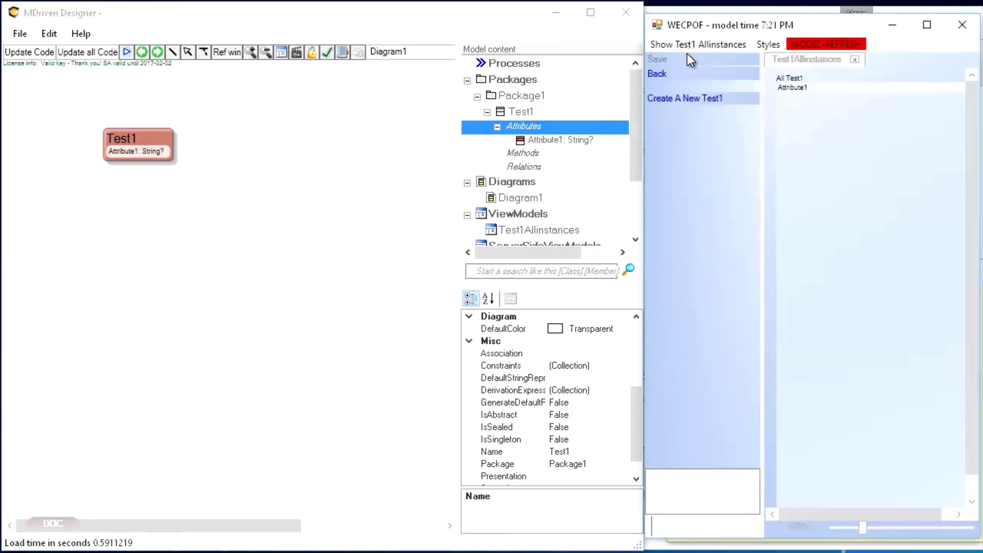
{"action": "left_click", "coordinate": [683, 99]}
{"action": "left_click", "coordinate": [812, 113]}
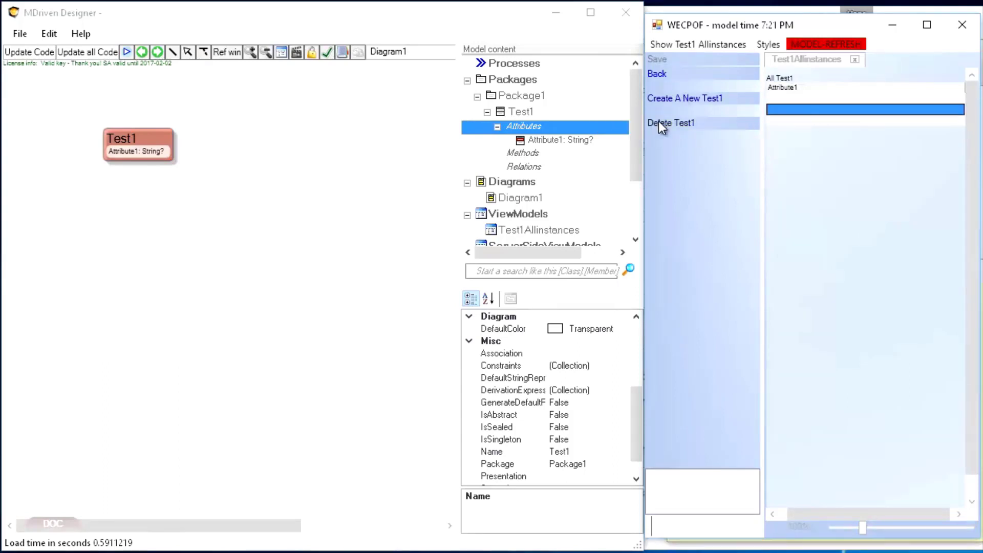
{"action": "left_click", "coordinate": [660, 124]}
Step: Open the snippet editor from Diagram1 in the designer and create a new snippet
{"action": "left_click", "coordinate": [266, 169]}
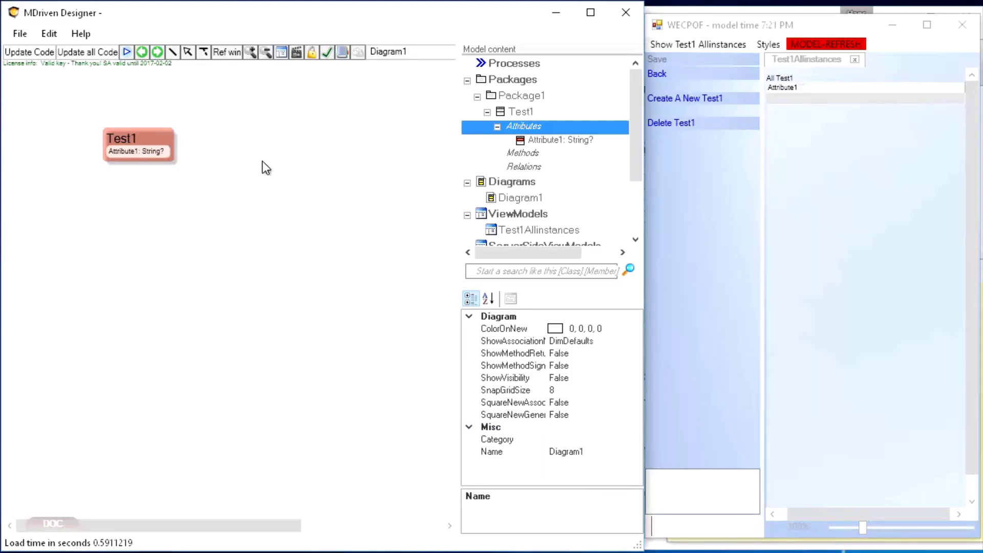
{"action": "right_click", "coordinate": [200, 232]}
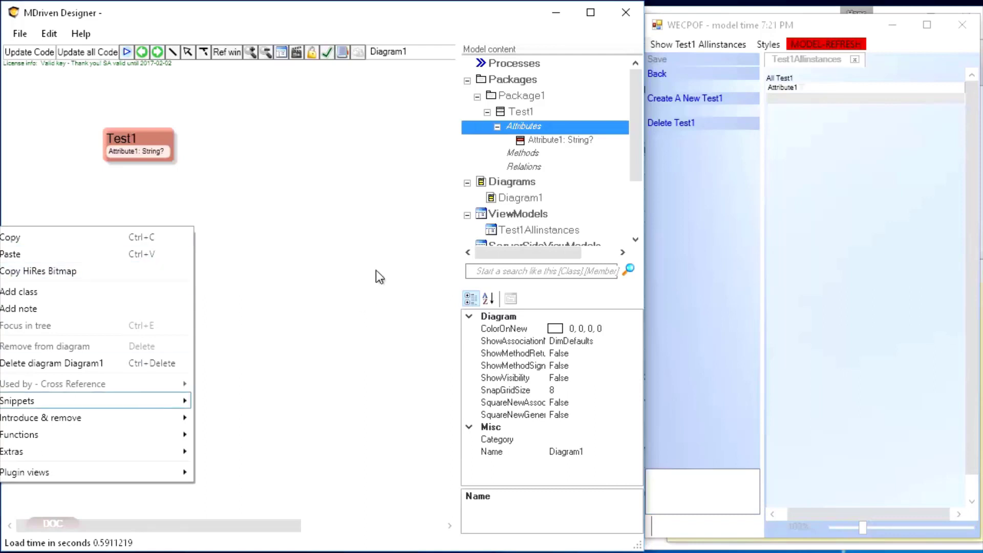
{"action": "mouse_move", "coordinate": [338, 402]}
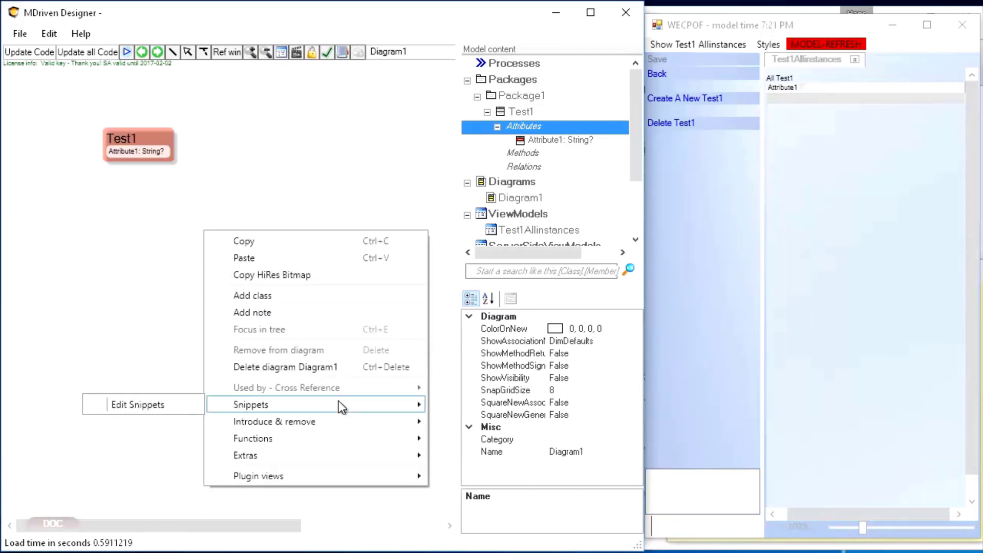
{"action": "left_click", "coordinate": [155, 405]}
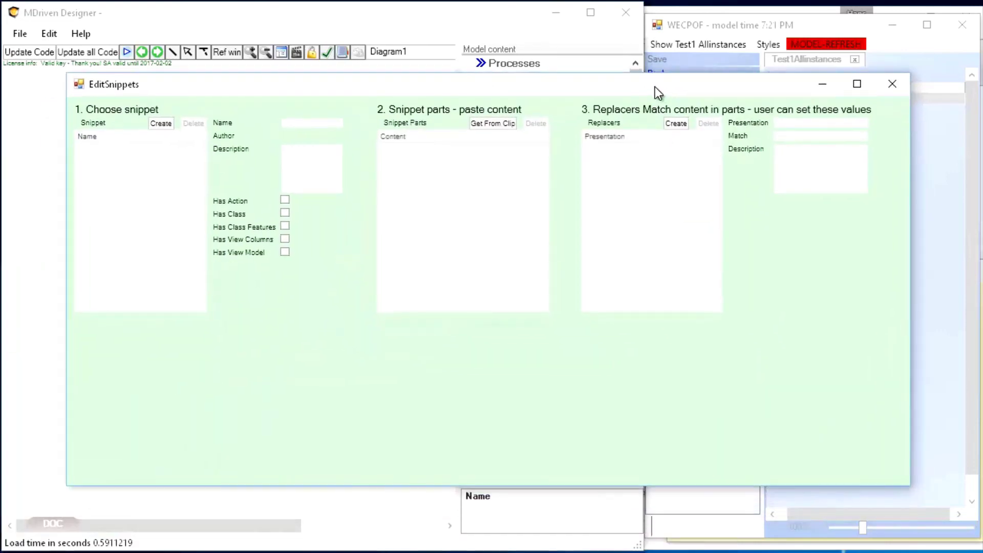
{"action": "left_click", "coordinate": [166, 126]}
{"action": "left_click", "coordinate": [127, 148]}
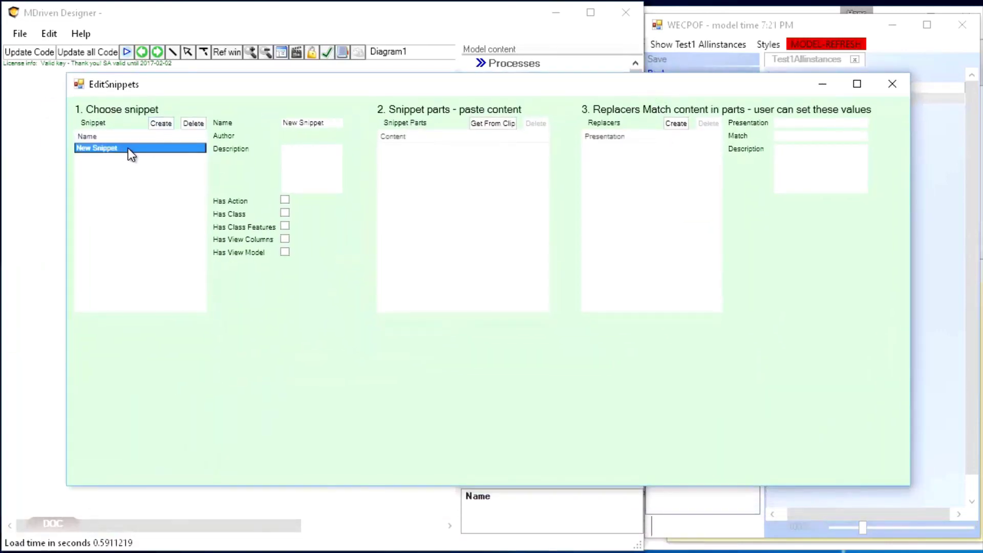
Step: Rename the new snippet as ViewAllInstances
{"action": "left_click", "coordinate": [328, 123]}
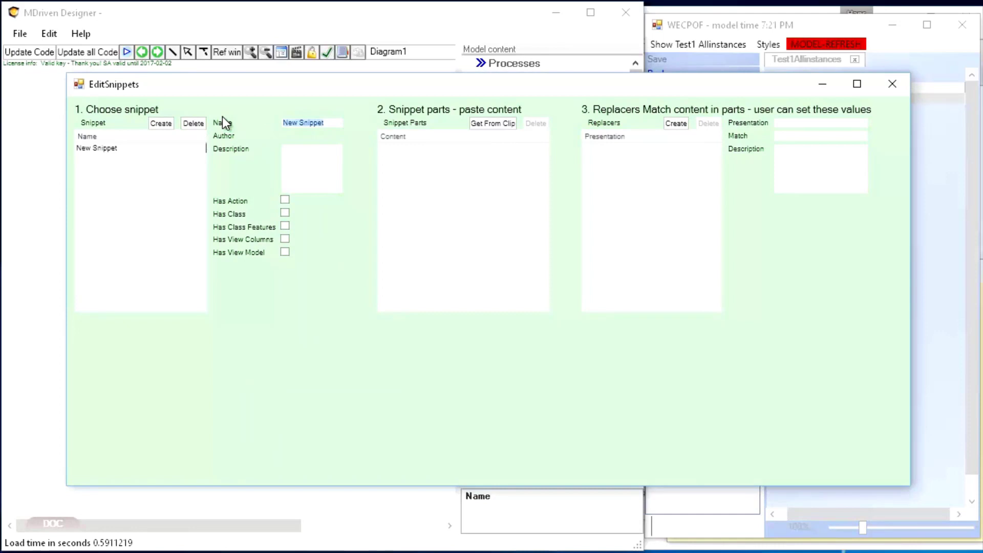
{"action": "type", "text": "ViewAllInstances"}
{"action": "key", "text": "Tab"}
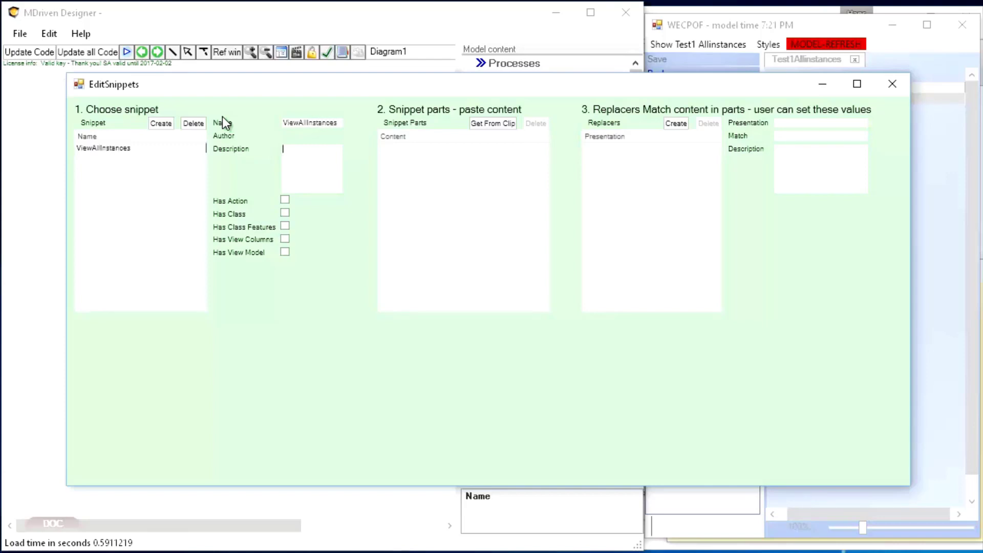
Step: Describe the ViewAllInstances snippet as "A way to show all instances with a create and delete action"
{"action": "type", "text": "Show"}
{"action": "key", "text": "BackSpace"}
{"action": "key", "text": "BackSpace"}
{"action": "key", "text": "BackSpace"}
{"action": "key", "text": "BackSpace"}
{"action": "type", "text": "A way to show all instances with a create"}
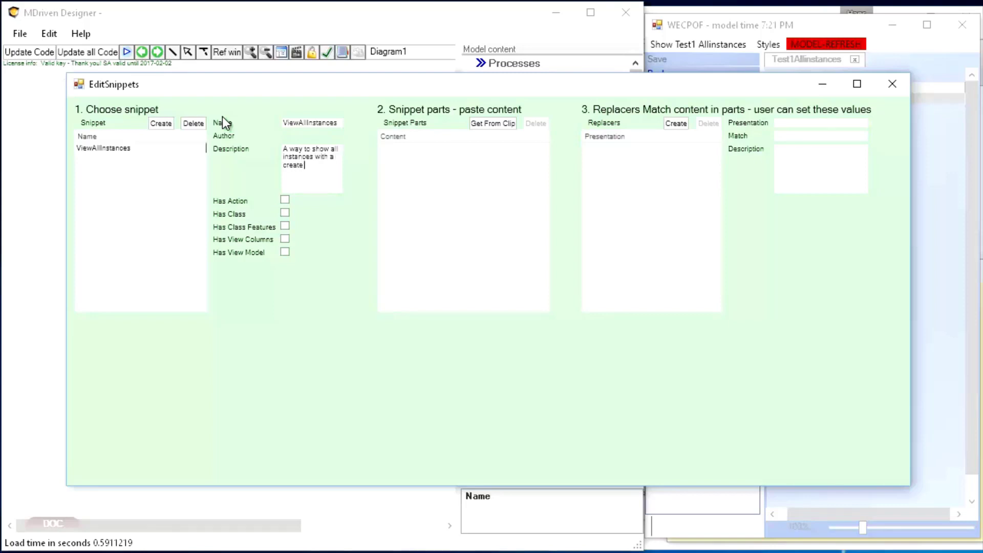
{"action": "type", "text": " and delete action"}
{"action": "key", "text": "Tab"}
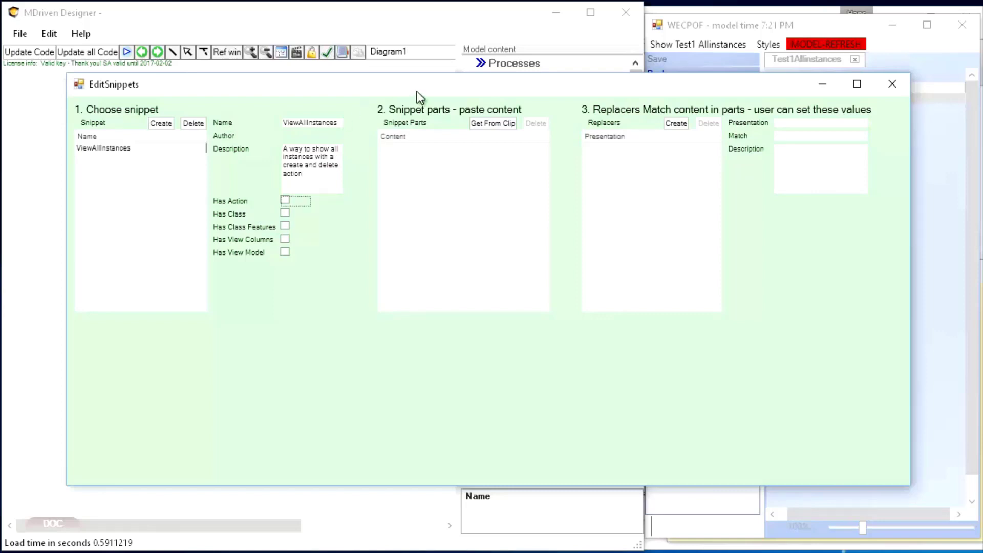
Step: Open the Test1Allinstances ViewModel from the model tree and copy its root ViewModel class
{"action": "left_click_drag", "start_coordinate": [417, 91], "coordinate": [400, 91]}
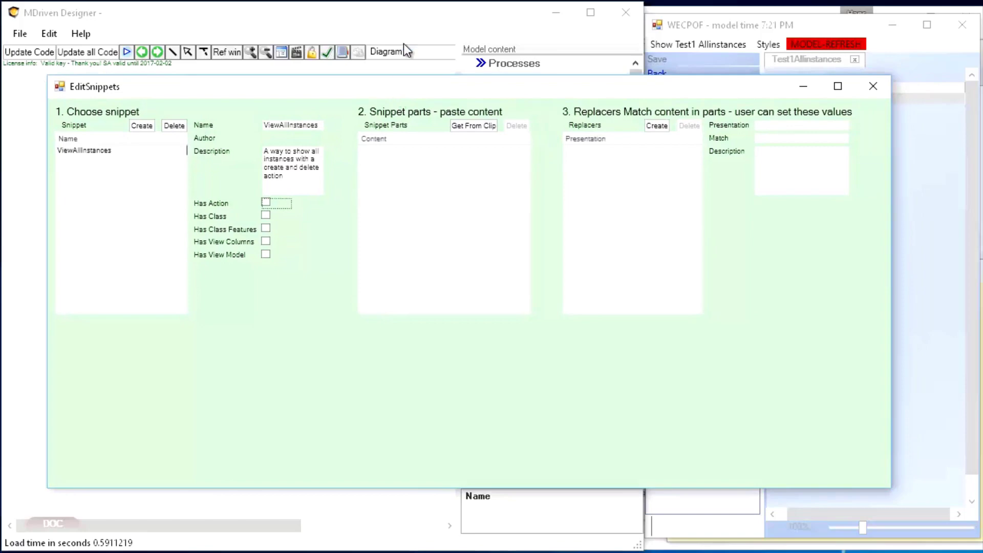
{"action": "left_click", "coordinate": [401, 19]}
{"action": "scroll", "coordinate": [635, 154], "scroll_direction": "down", "scroll_amount": 3}
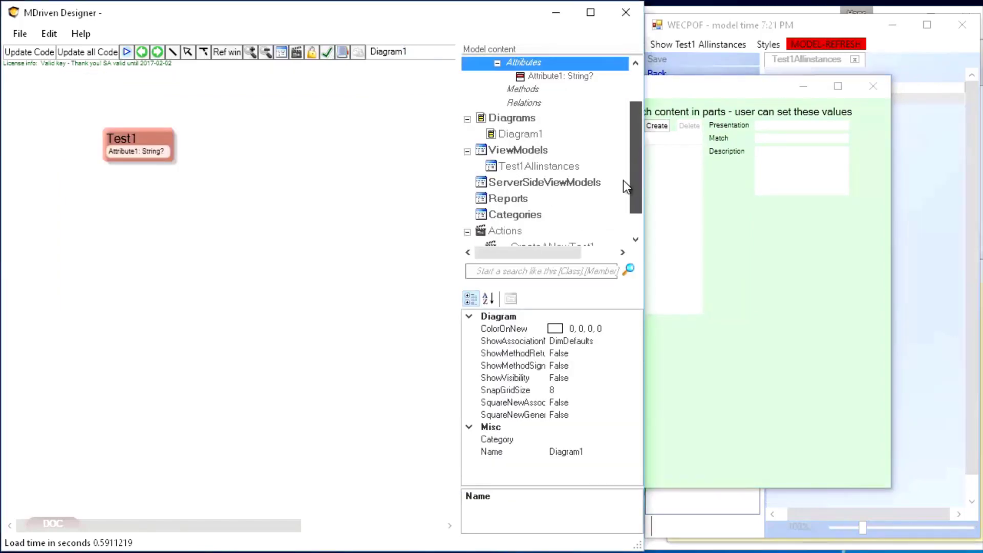
{"action": "double_click", "coordinate": [545, 168]}
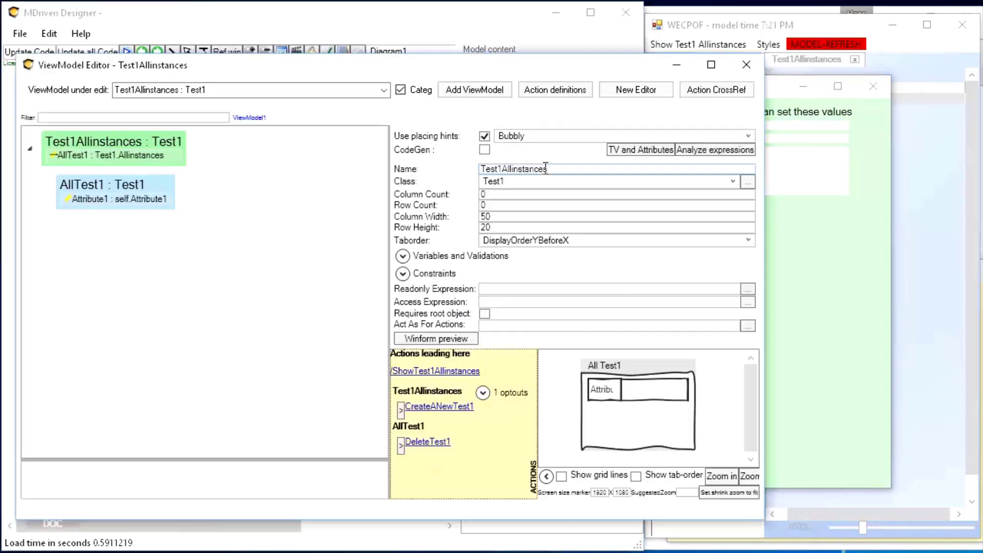
{"action": "left_click", "coordinate": [108, 141]}
{"action": "right_click", "coordinate": [108, 140]}
{"action": "left_click", "coordinate": [546, 64]}
{"action": "left_click_drag", "start_coordinate": [453, 62], "coordinate": [755, 82]}
{"action": "right_click", "coordinate": [401, 164]}
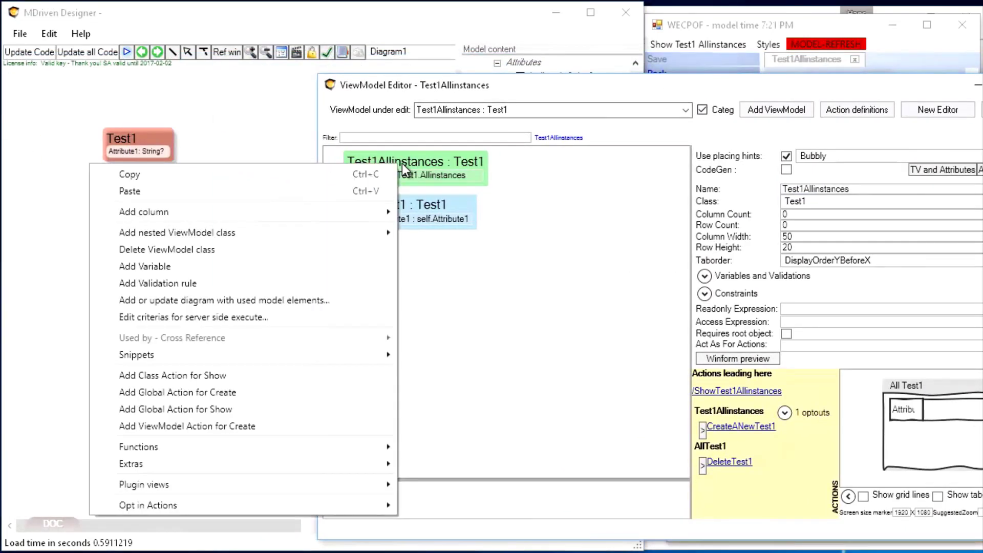
{"action": "left_click", "coordinate": [136, 176]}
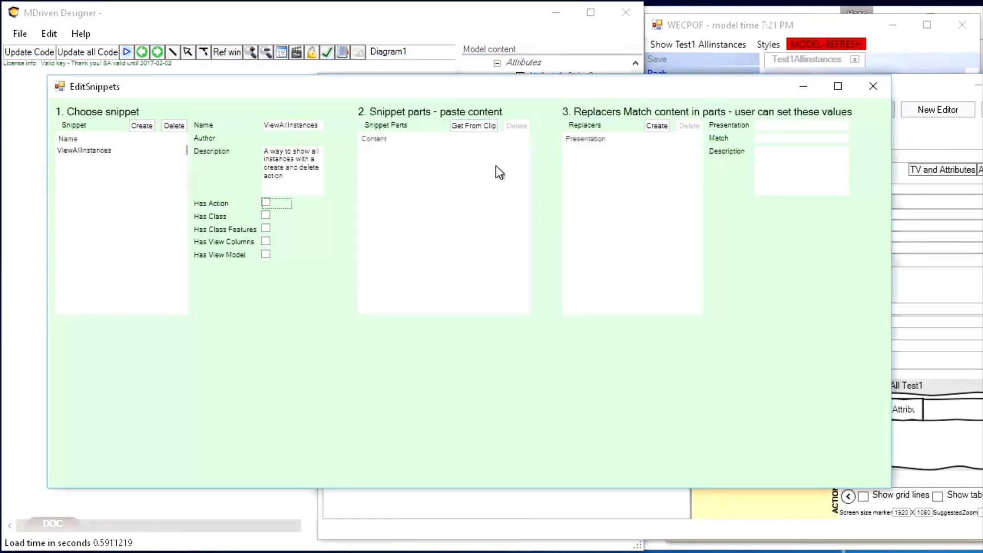
Step: Add the copied ViewModel as a part of the ViewAllInstances snippet and enable Has View Model
{"action": "left_click", "coordinate": [468, 125]}
{"action": "left_click", "coordinate": [440, 183]}
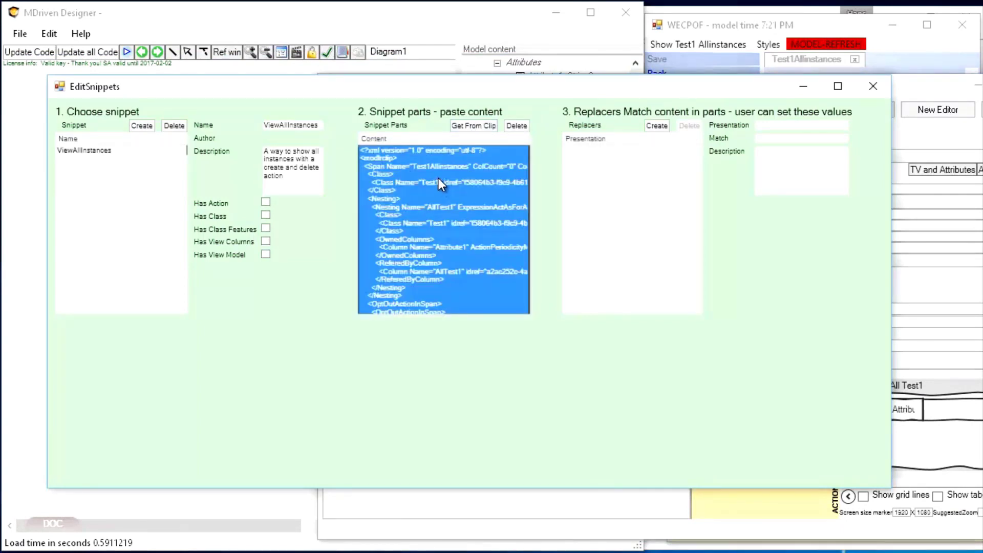
{"action": "left_click", "coordinate": [266, 255]}
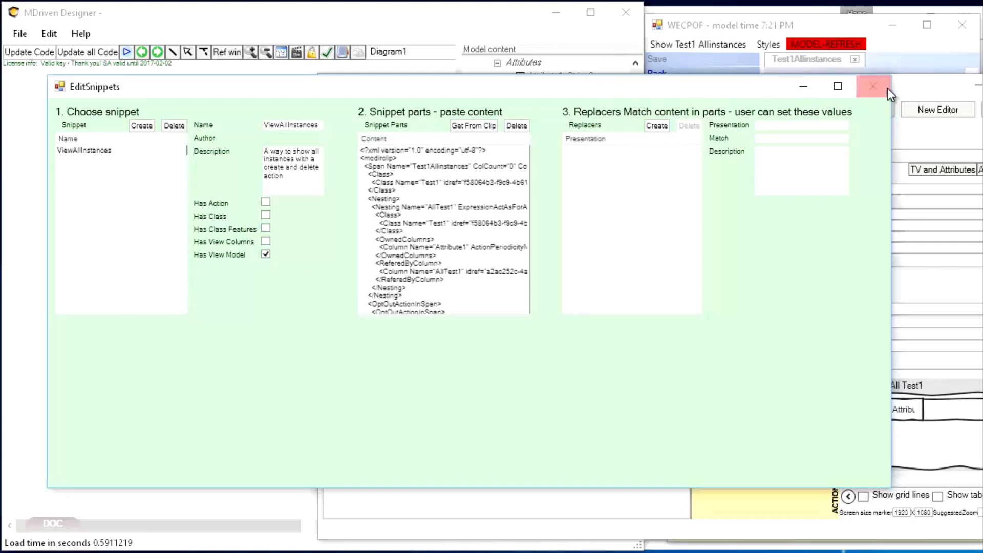
Step: Open the definition of the ShowTest1Allinstances action from the ViewModel editor and enlarge the ActionDefinitions window
{"action": "left_click", "coordinate": [929, 88]}
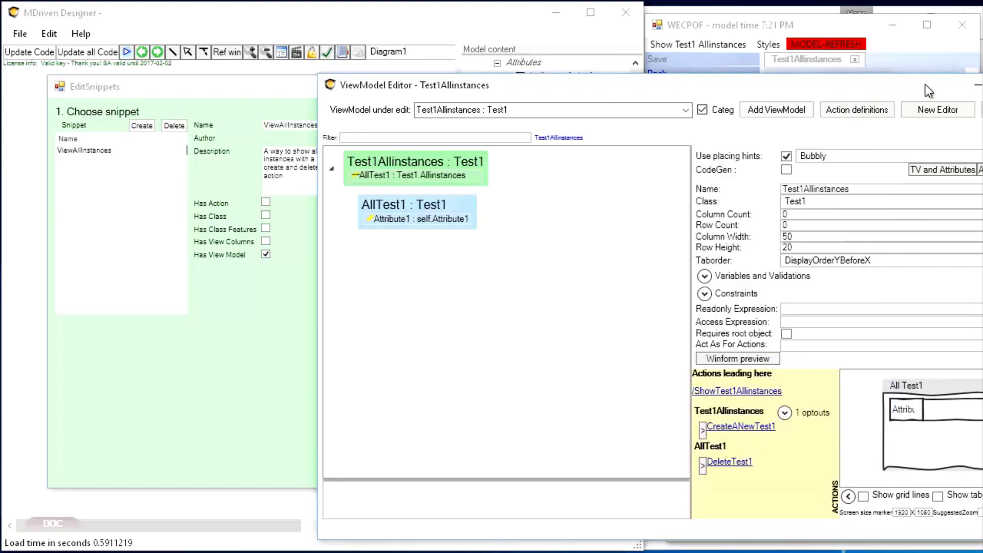
{"action": "left_click", "coordinate": [740, 391]}
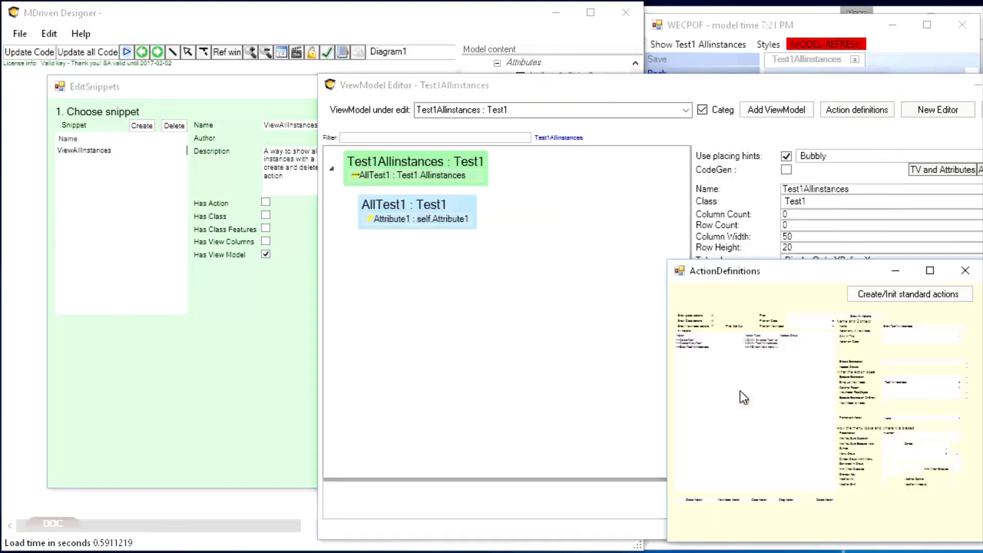
{"action": "left_click_drag", "start_coordinate": [766, 272], "coordinate": [683, 113]}
{"action": "left_click_drag", "start_coordinate": [899, 382], "coordinate": [982, 511]}
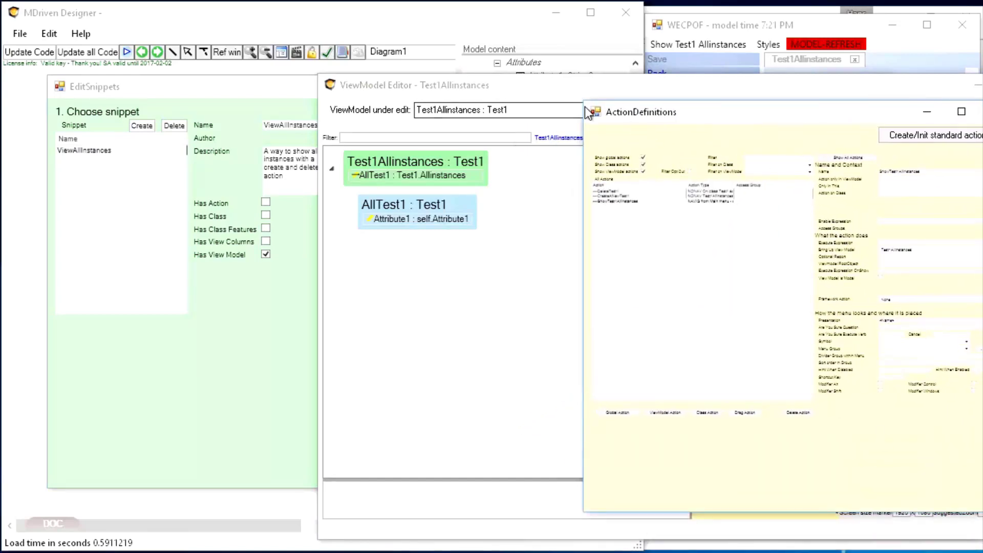
{"action": "left_click_drag", "start_coordinate": [583, 102], "coordinate": [489, 6]}
Step: Copy the ShowTest1Allinstances action and add it as a part of the ViewAllInstances snippet
{"action": "left_click", "coordinate": [527, 116]}
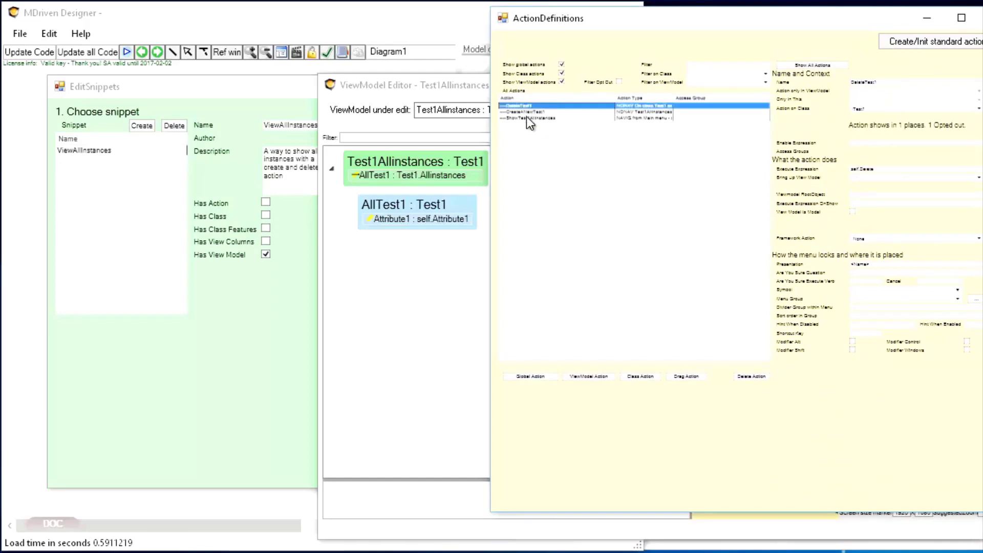
{"action": "left_click", "coordinate": [524, 119]}
{"action": "right_click", "coordinate": [528, 117]}
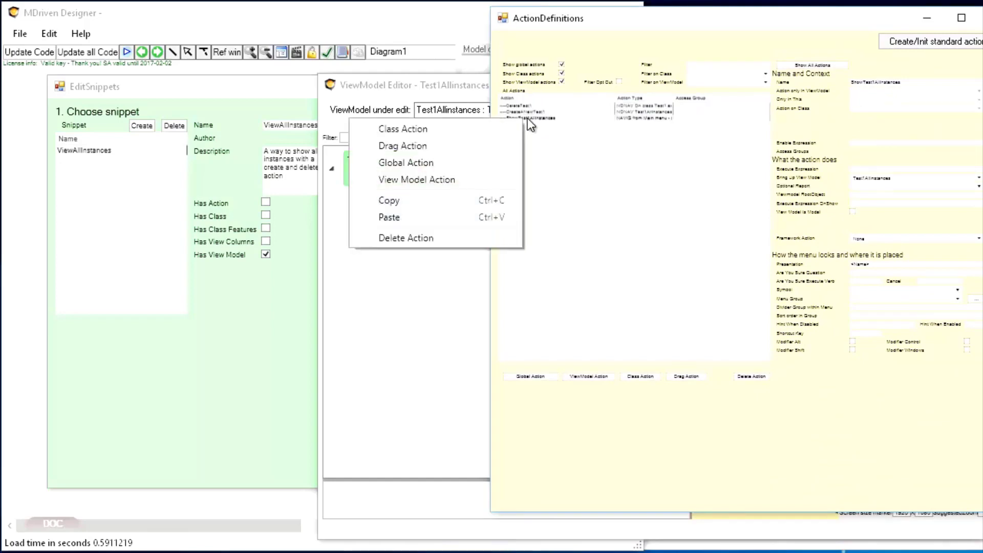
{"action": "left_click", "coordinate": [416, 201]}
{"action": "left_click", "coordinate": [306, 235]}
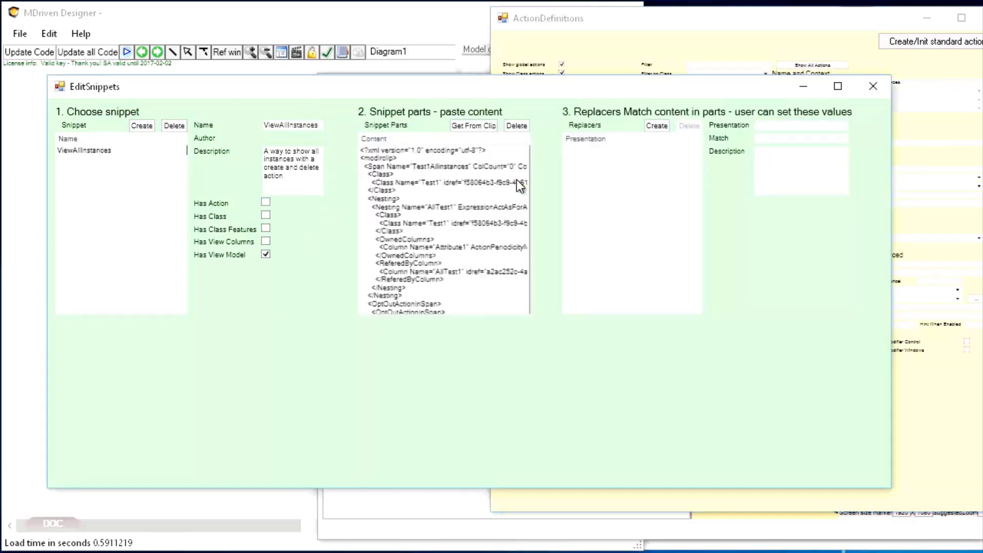
{"action": "left_click", "coordinate": [476, 126]}
{"action": "left_click_drag", "start_coordinate": [524, 197], "coordinate": [522, 251]}
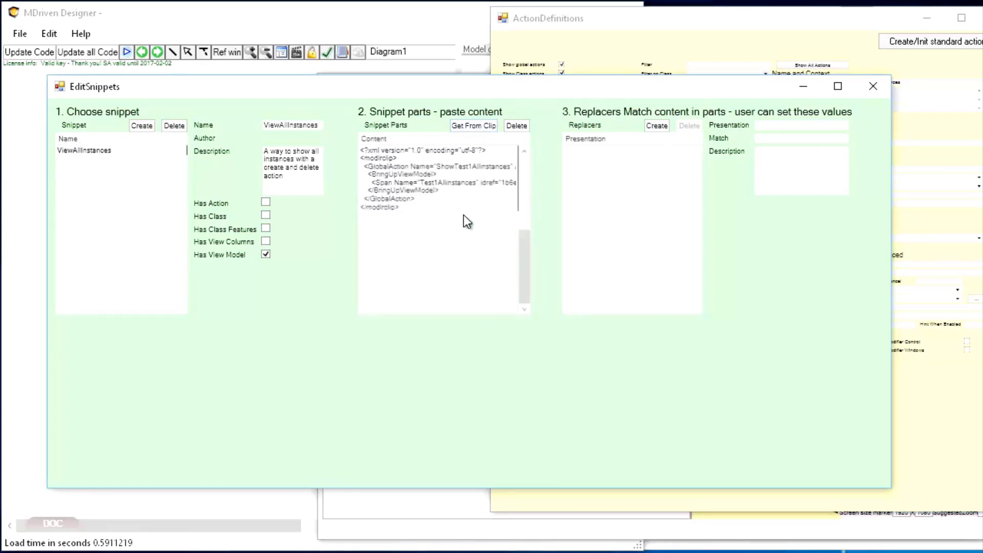
{"action": "left_click", "coordinate": [438, 180]}
Step: Copy the CreateANewTest1 action and add it as a part of the ViewAllInstances snippet
{"action": "left_click", "coordinate": [640, 31]}
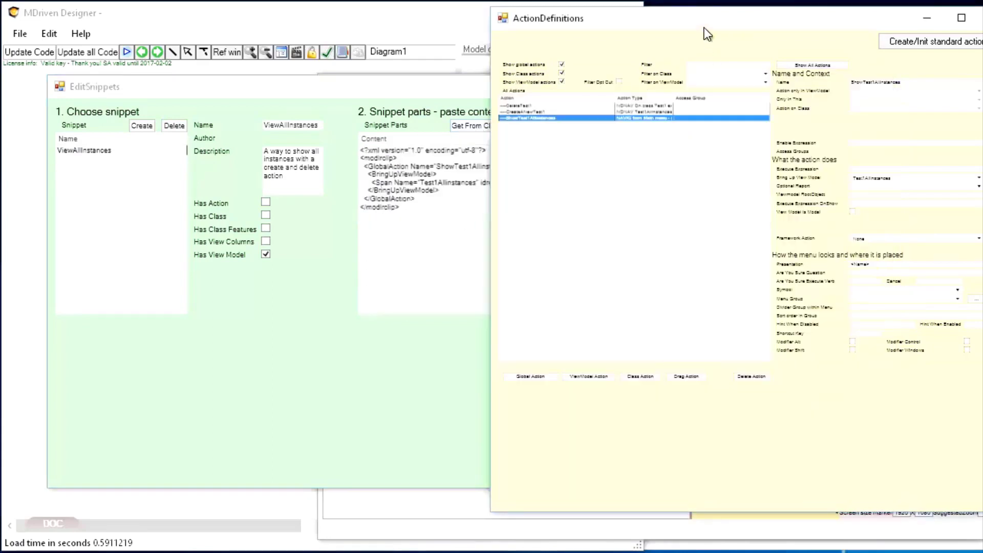
{"action": "left_click", "coordinate": [531, 112]}
{"action": "right_click", "coordinate": [530, 112]}
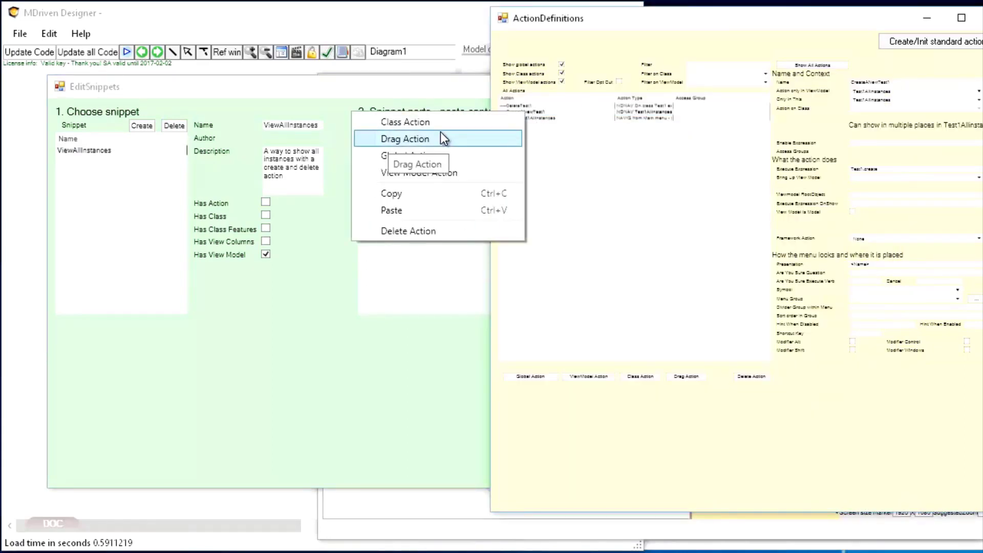
{"action": "left_click", "coordinate": [406, 199]}
{"action": "left_click", "coordinate": [407, 199]}
{"action": "left_click", "coordinate": [475, 128]}
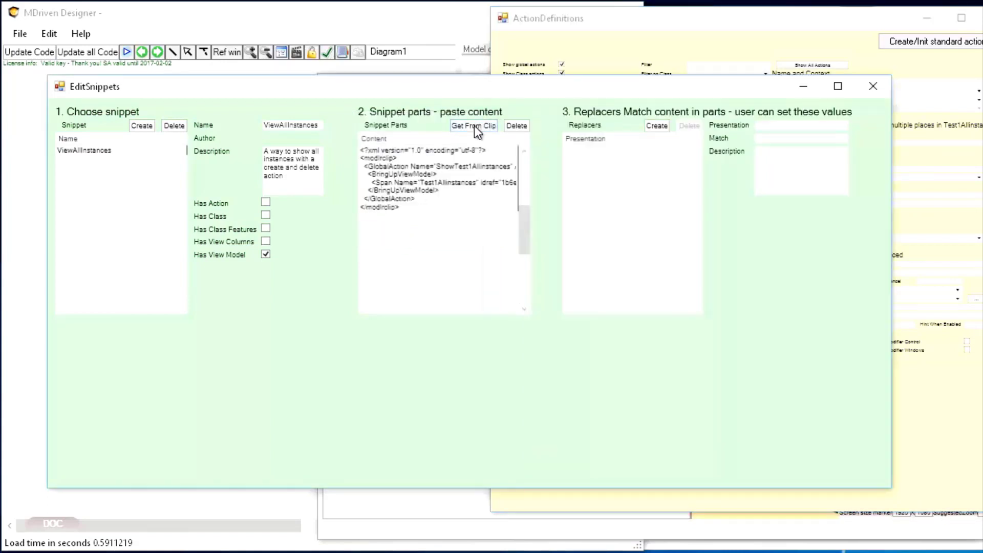
{"action": "mouse_move", "coordinate": [523, 214]}
{"action": "left_mouse_down"}
{"action": "mouse_move", "coordinate": [530, 193]}
{"action": "mouse_move", "coordinate": [528, 228]}
{"action": "left_mouse_up"}
{"action": "left_click", "coordinate": [468, 247]}
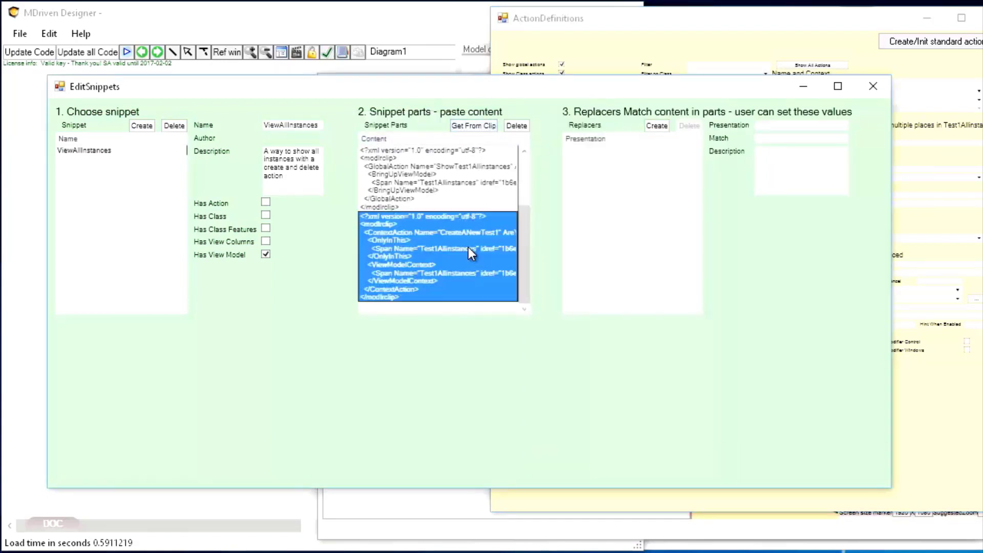
{"action": "left_click", "coordinate": [451, 189]}
Step: Copy the DeleteTest1 action and add it as a part of the ViewAllInstances snippet
{"action": "left_click", "coordinate": [714, 56]}
{"action": "left_click", "coordinate": [535, 106]}
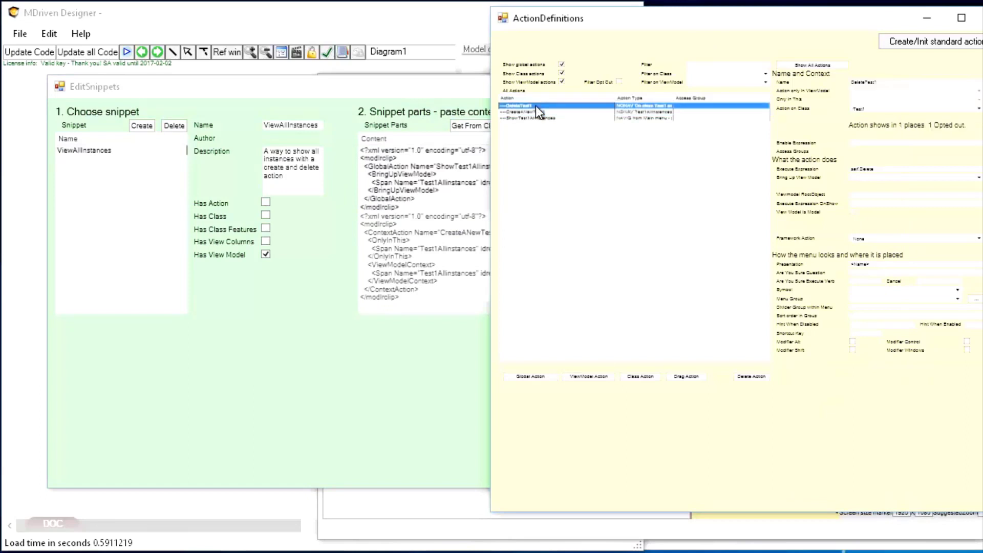
{"action": "right_click", "coordinate": [536, 105]}
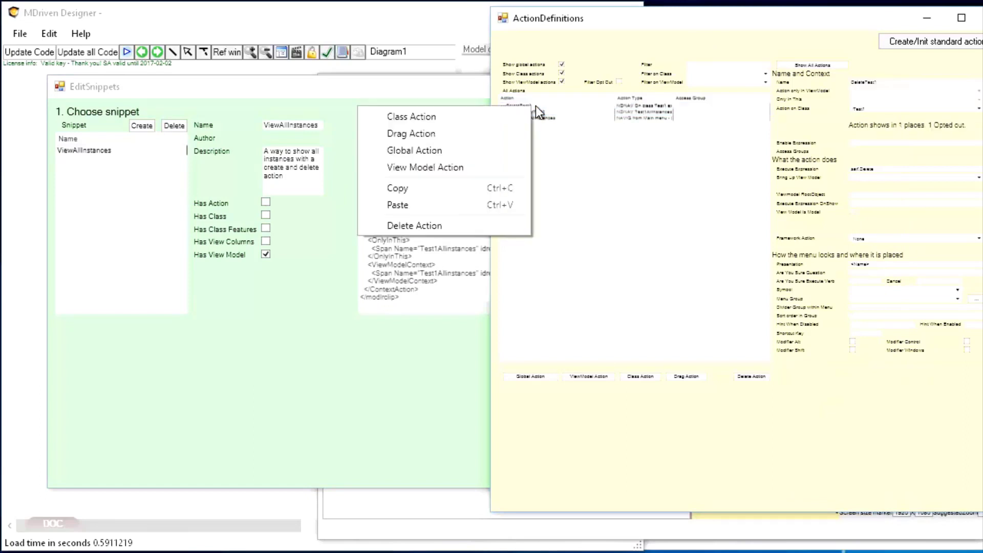
{"action": "left_click", "coordinate": [422, 188]}
{"action": "left_click", "coordinate": [425, 187]}
{"action": "left_click", "coordinate": [477, 125]}
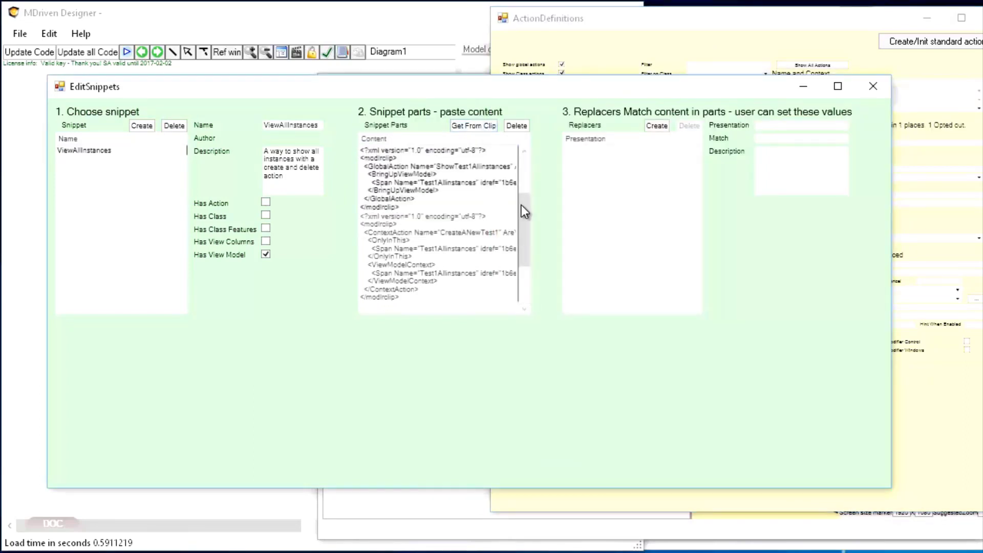
{"action": "left_click_drag", "start_coordinate": [521, 205], "coordinate": [524, 268]}
{"action": "left_click", "coordinate": [455, 270]}
{"action": "scroll", "coordinate": [455, 269], "scroll_direction": "up", "scroll_amount": 1}
{"action": "scroll", "coordinate": [456, 269], "scroll_direction": "down", "scroll_amount": 1}
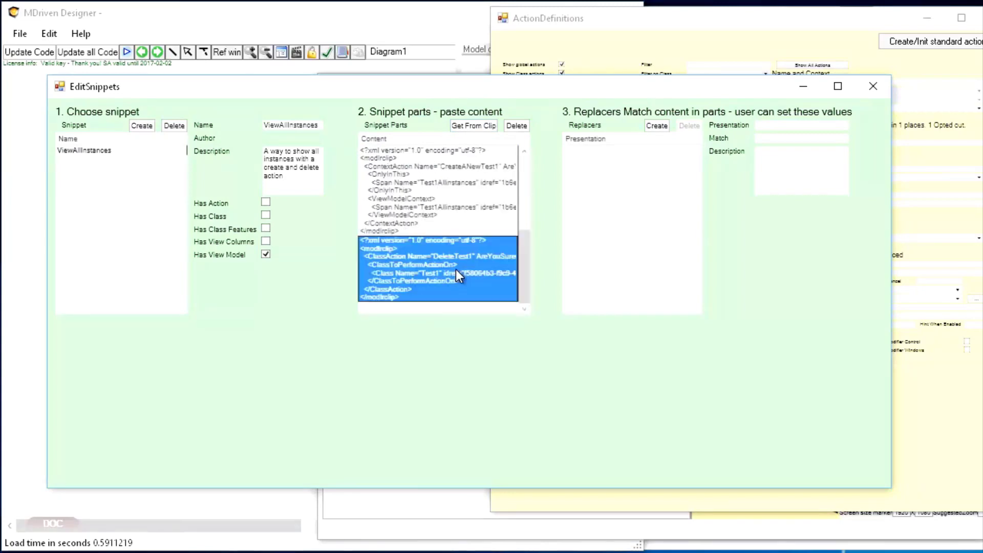
{"action": "scroll", "coordinate": [456, 269], "scroll_direction": "up", "scroll_amount": 1}
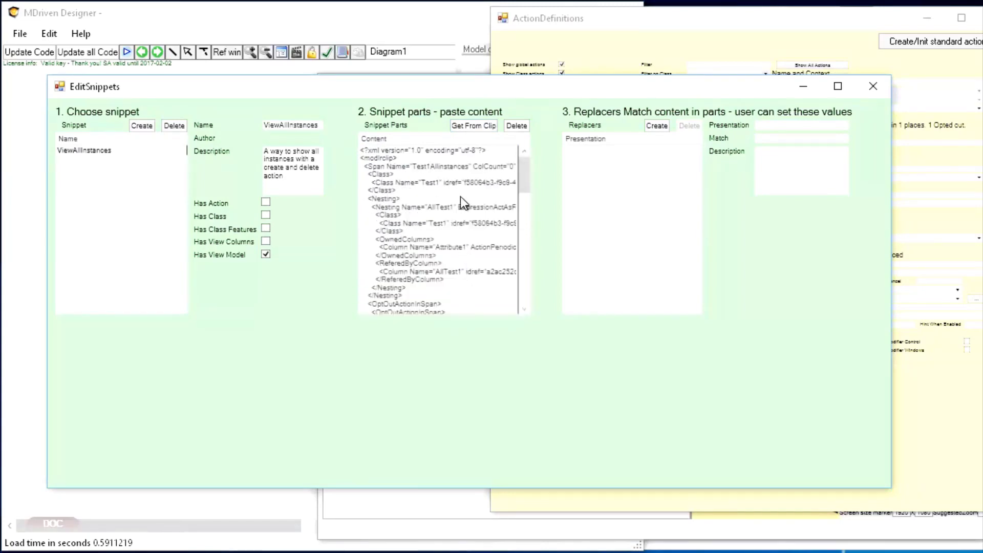
Step: Create a snippet replacer with presentation TheClassName, match Test1 and description "Use the class name you need"
{"action": "left_click", "coordinate": [431, 184]}
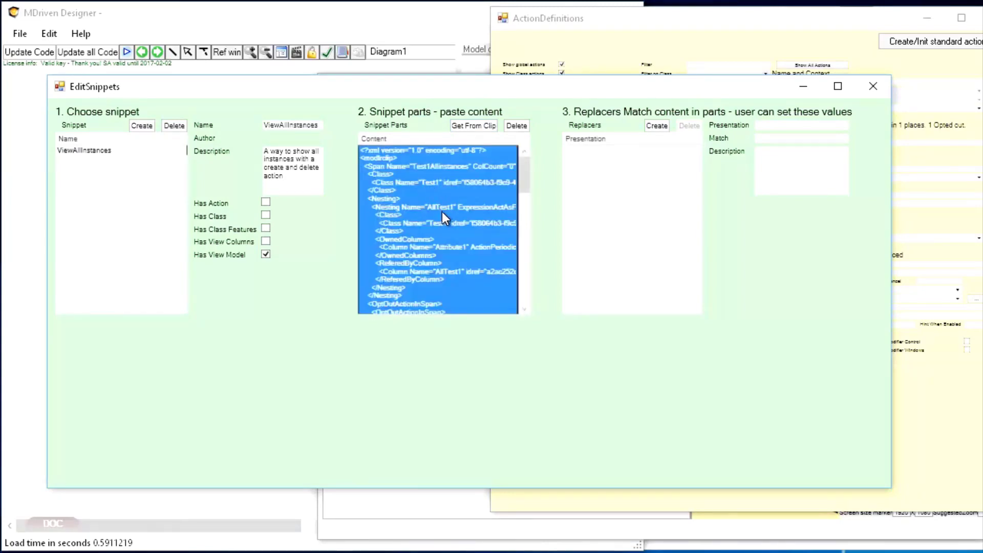
{"action": "left_click_drag", "start_coordinate": [526, 189], "coordinate": [534, 162]}
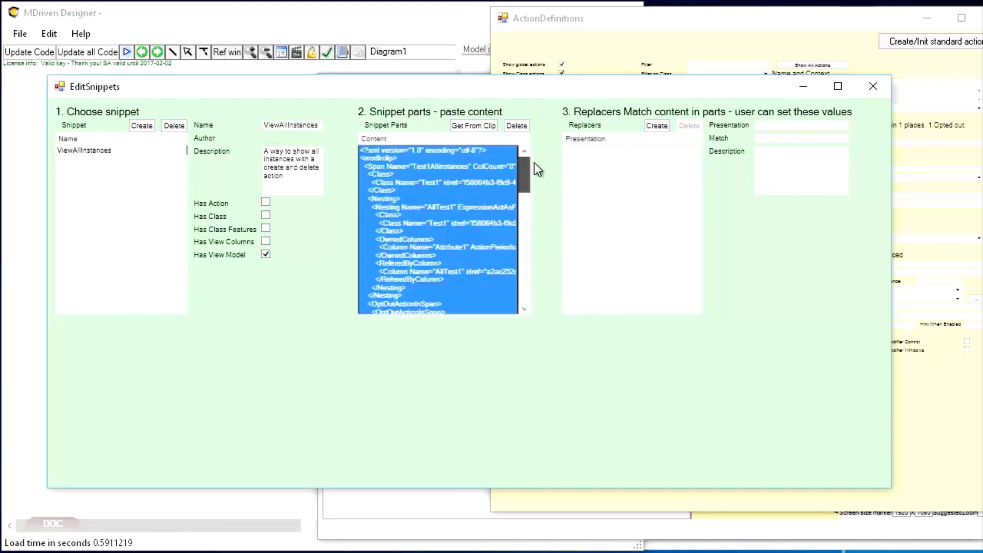
{"action": "left_click", "coordinate": [659, 126]}
{"action": "left_click", "coordinate": [606, 151]}
{"action": "left_click", "coordinate": [820, 125]}
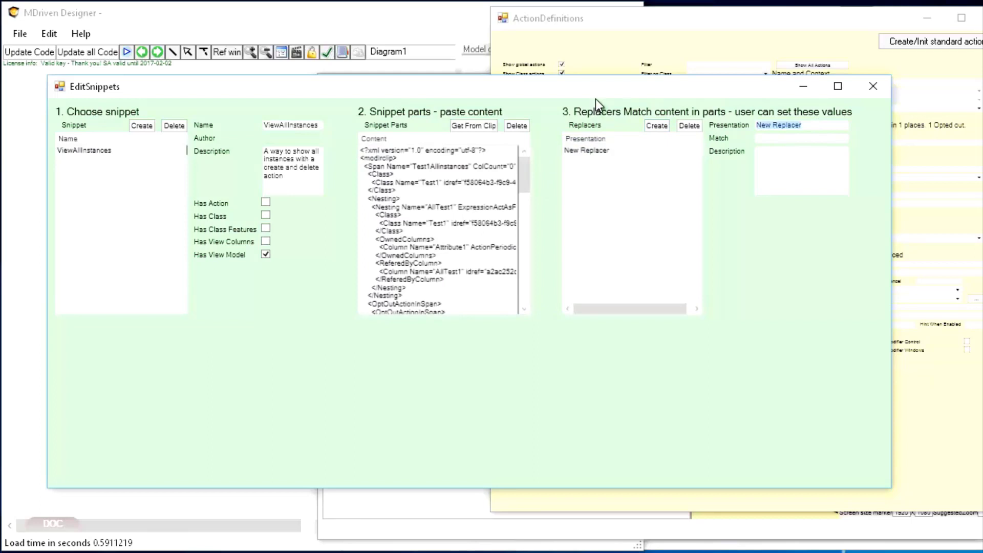
{"action": "type", "text": "TheClassName"}
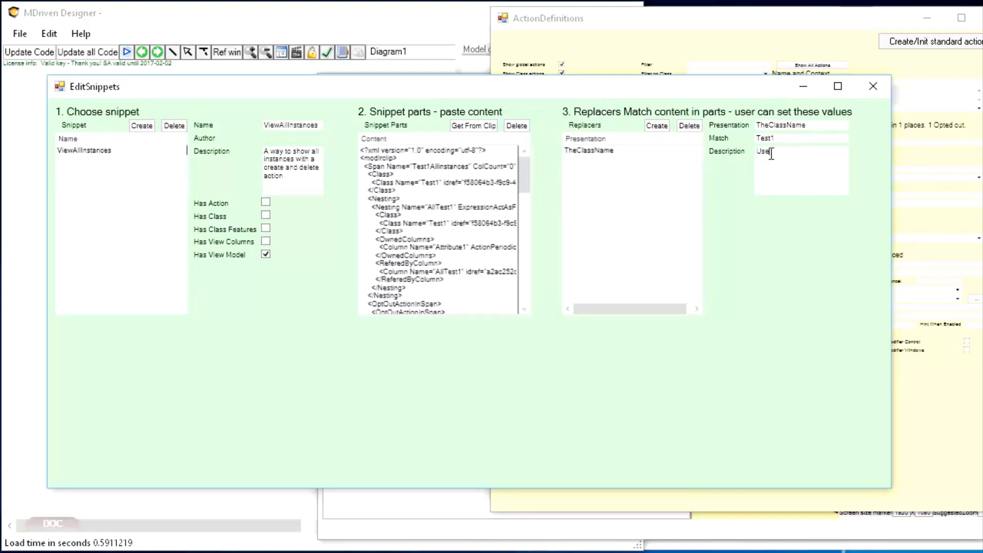
{"action": "type", "text": "the class name you need"}
{"action": "key", "text": "Tab"}
Step: Bring the model diagram to the front and widen the designer window to make room for the diagram's snippet options
{"action": "left_click_drag", "start_coordinate": [503, 94], "coordinate": [571, 103]}
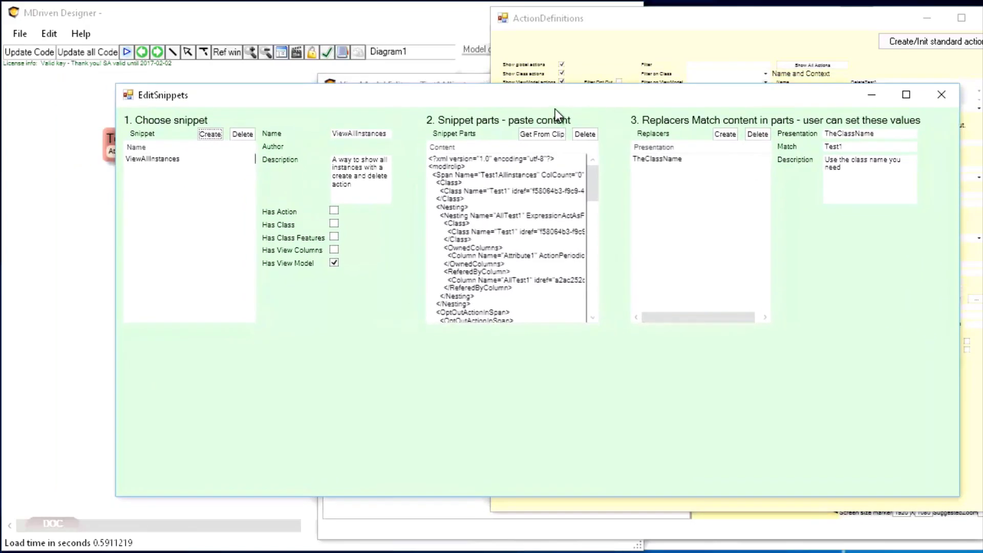
{"action": "left_click", "coordinate": [91, 226]}
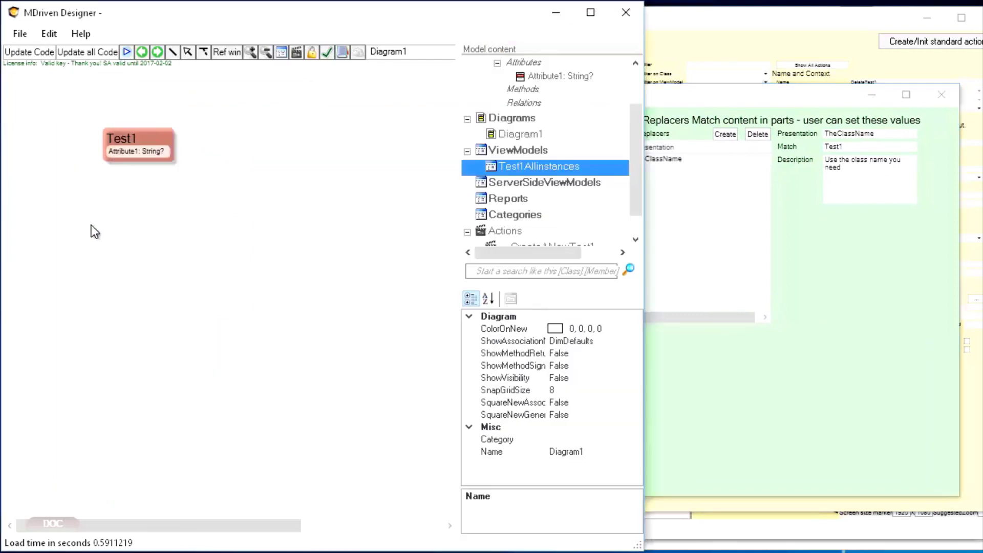
{"action": "right_click", "coordinate": [195, 219]}
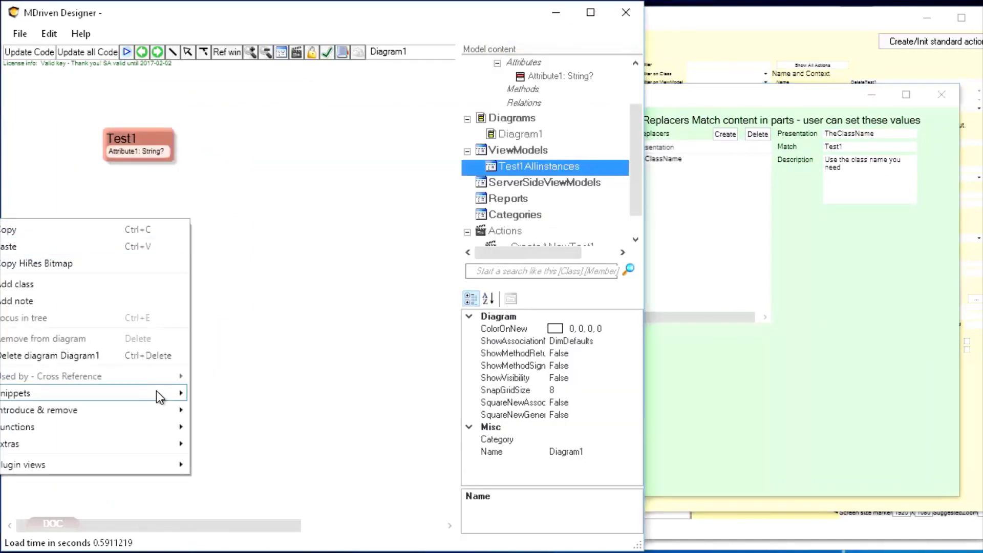
{"action": "right_click", "coordinate": [436, 299]}
{"action": "mouse_move", "coordinate": [358, 468]}
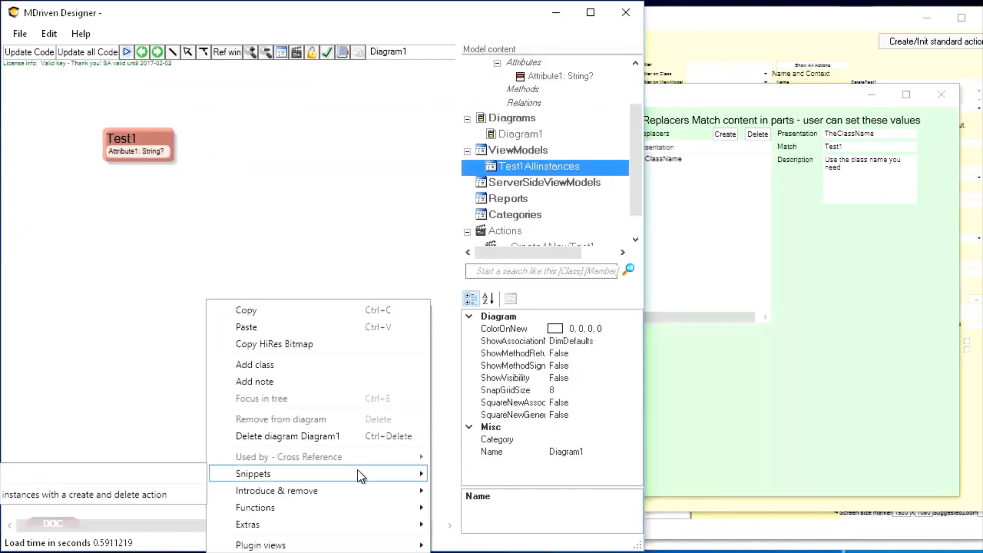
{"action": "left_click", "coordinate": [395, 170]}
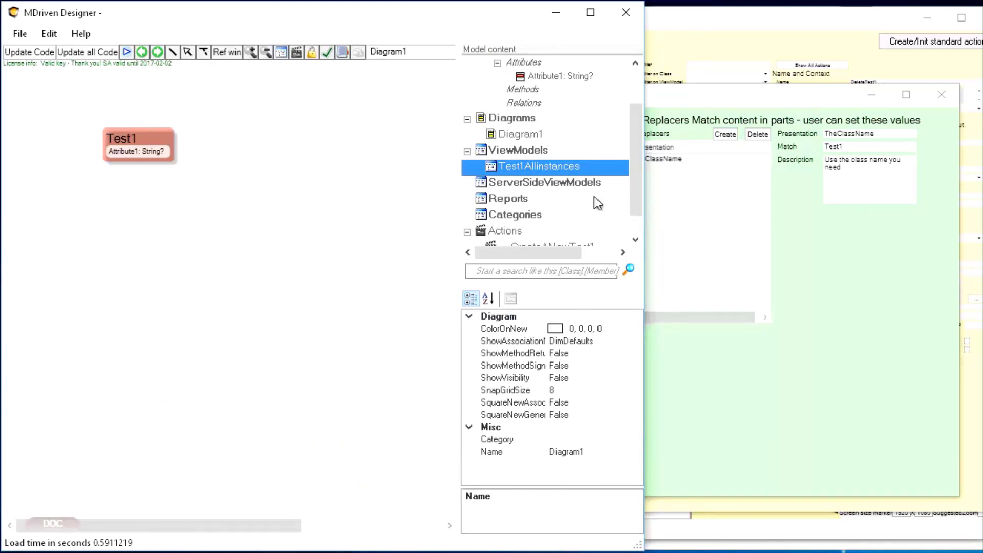
{"action": "left_click_drag", "start_coordinate": [644, 196], "coordinate": [976, 196]}
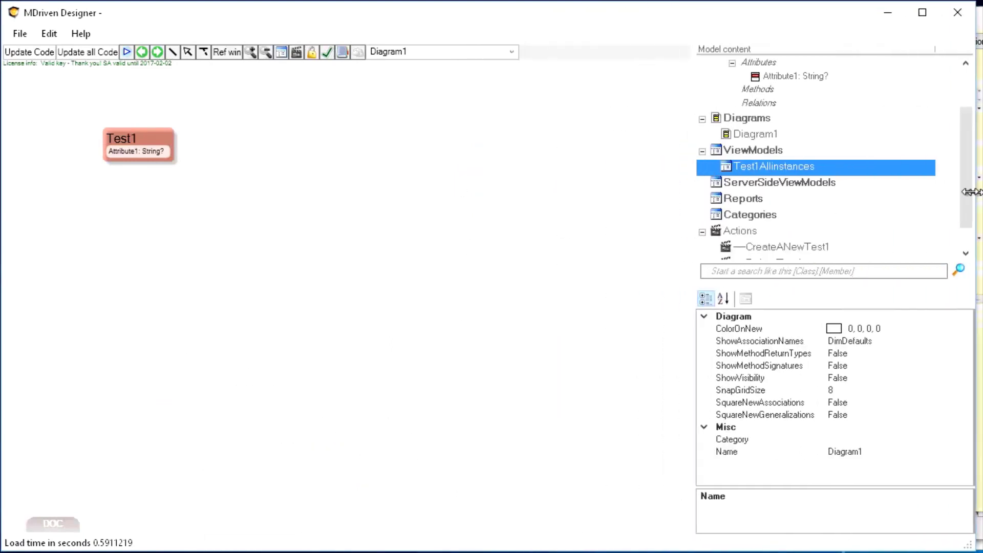
{"action": "right_click", "coordinate": [576, 235]}
{"action": "mouse_move", "coordinate": [462, 413]}
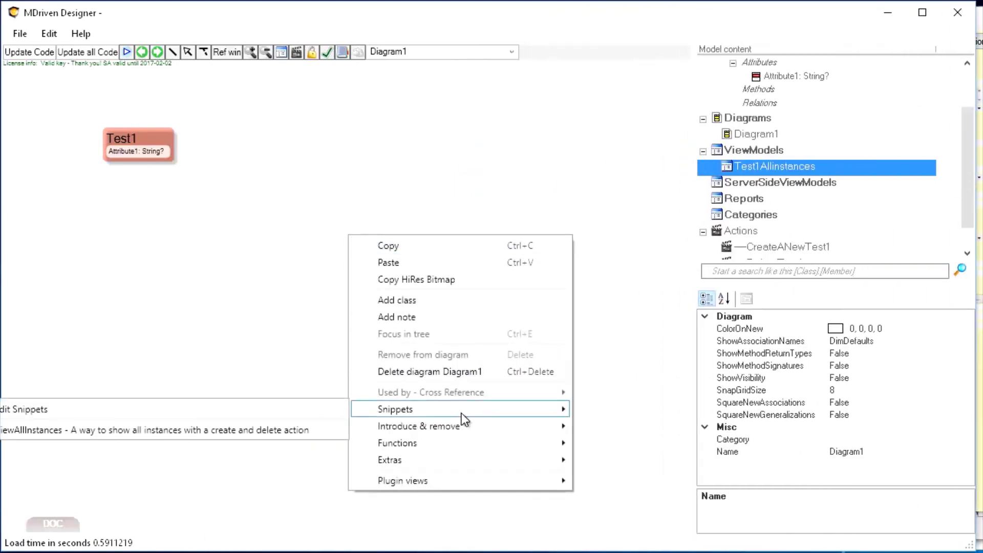
{"action": "left_click", "coordinate": [269, 429]}
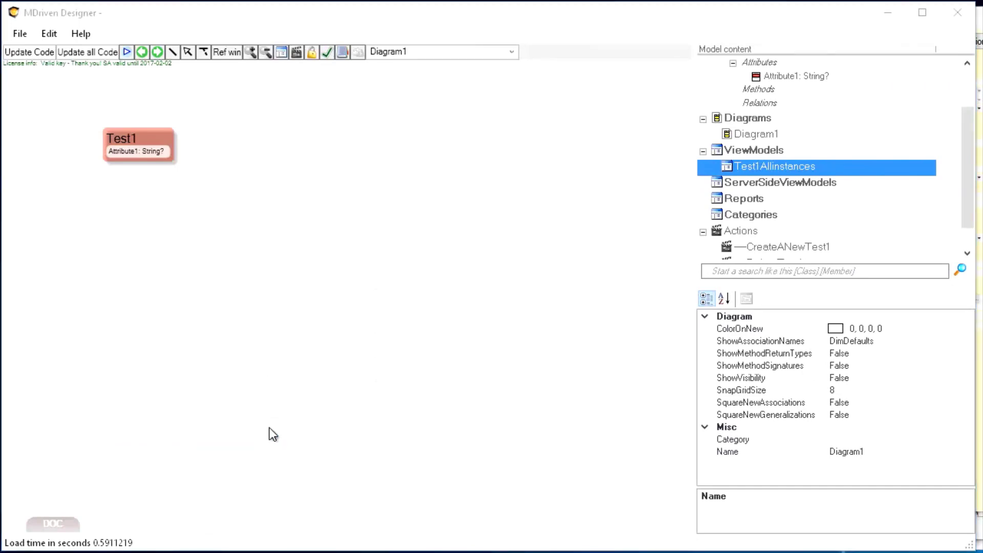
{"action": "left_click_drag", "start_coordinate": [154, 125], "coordinate": [453, 87]}
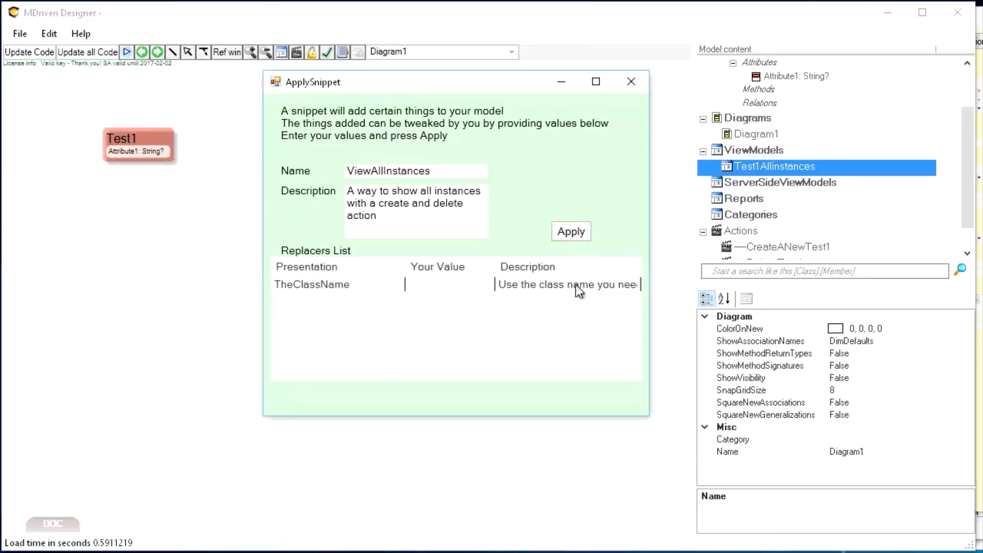
{"action": "left_click_drag", "start_coordinate": [650, 272], "coordinate": [759, 261]}
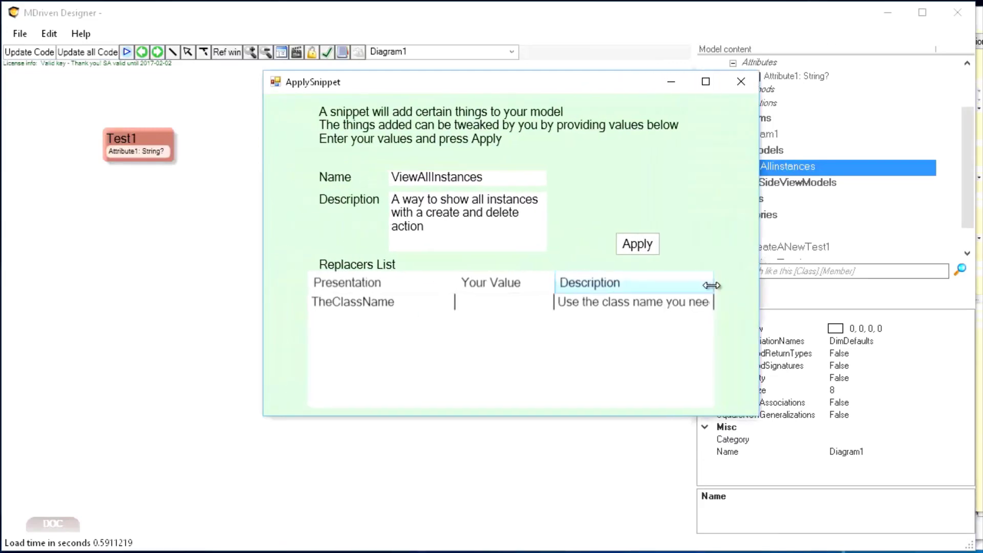
{"action": "left_click_drag", "start_coordinate": [711, 285], "coordinate": [730, 285]}
{"action": "mouse_move", "coordinate": [640, 398]}
{"action": "left_mouse_down"}
{"action": "mouse_move", "coordinate": [657, 397]}
{"action": "mouse_move", "coordinate": [635, 394]}
{"action": "left_mouse_up"}
{"action": "left_click", "coordinate": [505, 302]}
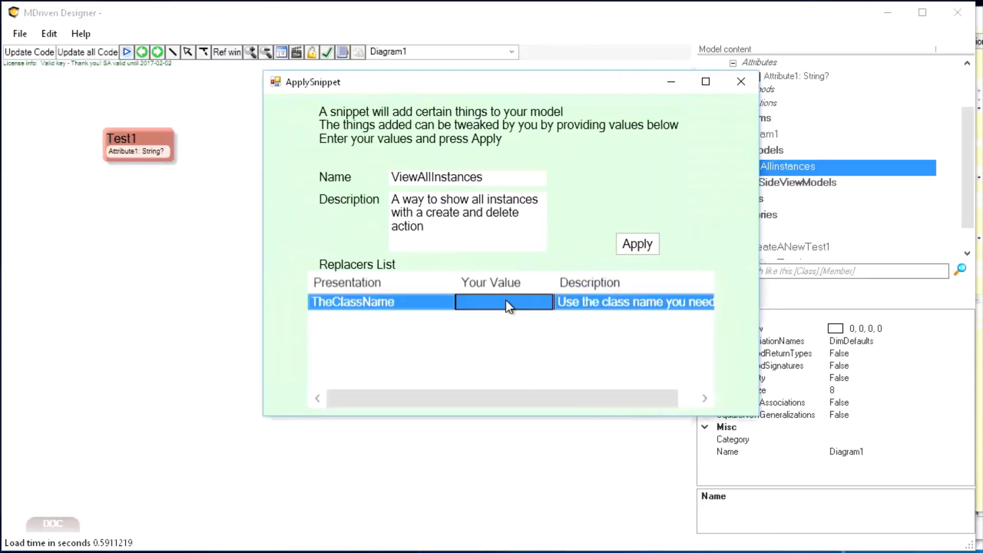
{"action": "left_click", "coordinate": [741, 82]}
Step: Add a class named SomethingTotallyDifferent with a default String attribute to the diagram and place it below Test1
{"action": "right_click", "coordinate": [428, 150]}
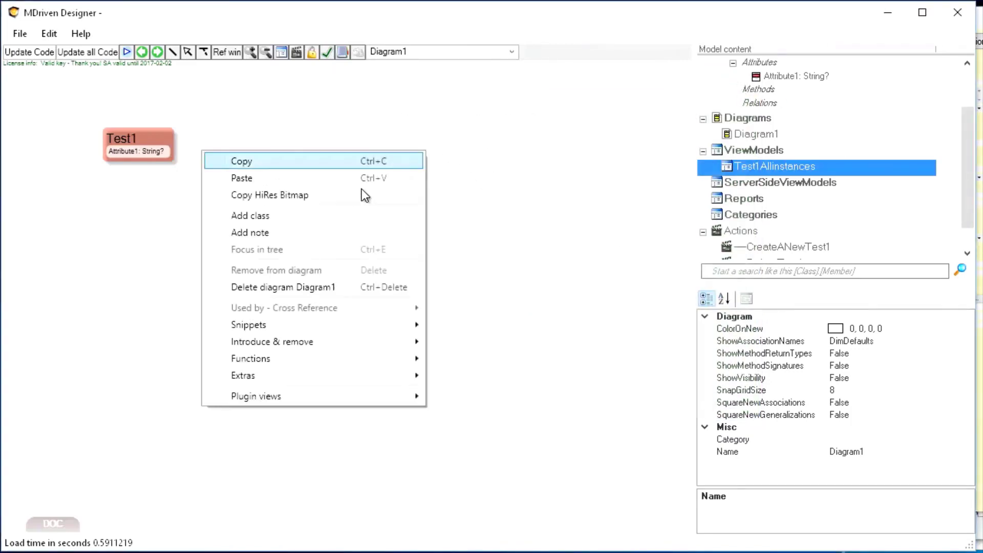
{"action": "left_click", "coordinate": [319, 215]}
{"action": "left_click", "coordinate": [425, 155]}
{"action": "type", "text": "S"}
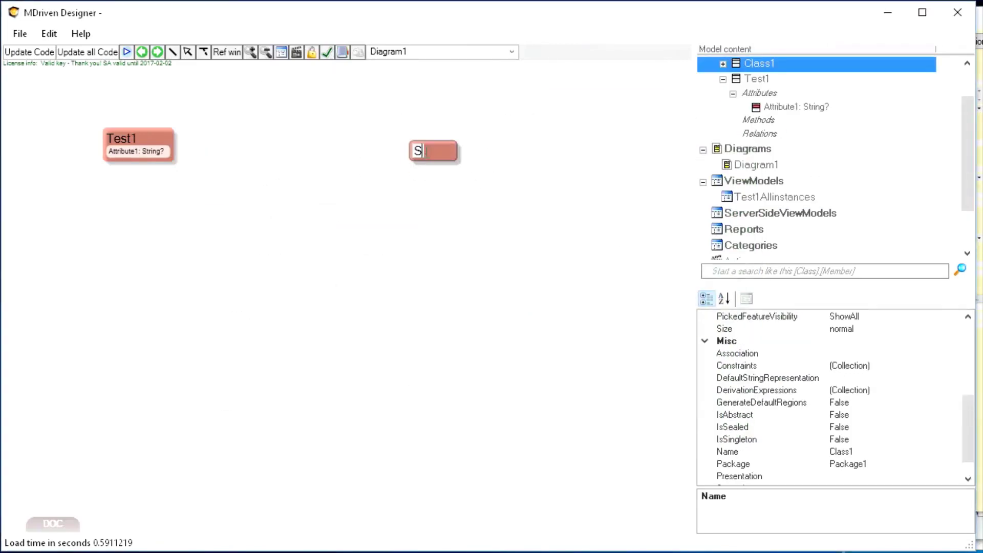
{"action": "type", "text": "omething"}
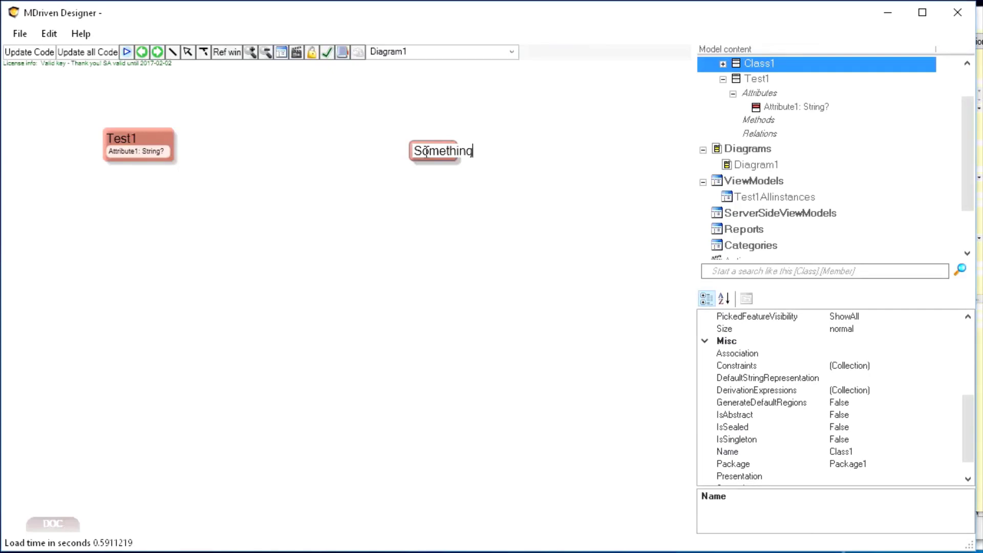
{"action": "type", "text": "TotallyDifferent"}
{"action": "key", "text": "Return"}
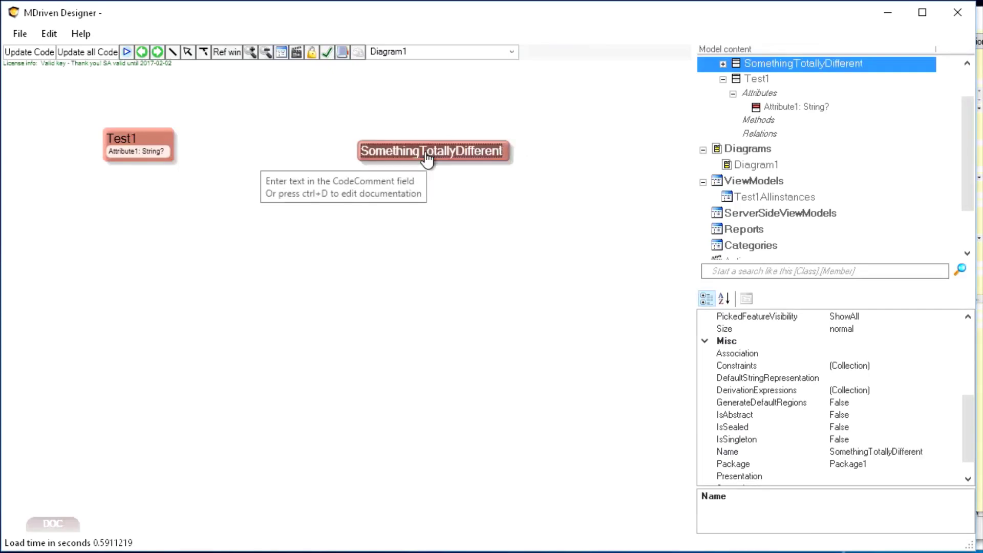
{"action": "key", "text": "Insert"}
{"action": "left_click_drag", "start_coordinate": [434, 140], "coordinate": [194, 299]}
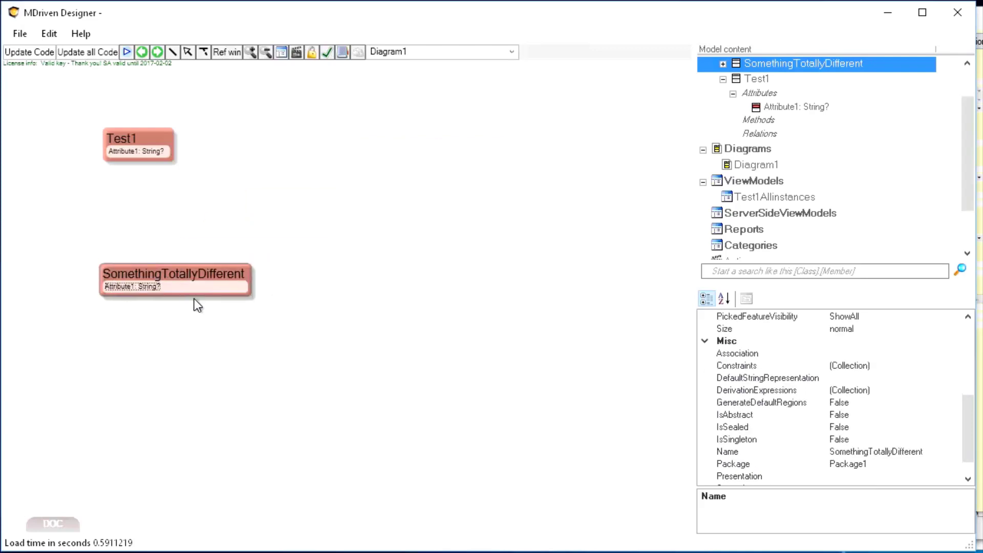
Step: Apply the ViewAllInstances snippet from the diagram with TheClassName set to SomethingTotallyDifferent
{"action": "left_click", "coordinate": [196, 277]}
{"action": "key", "text": "ctrl+c"}
{"action": "left_click", "coordinate": [306, 229]}
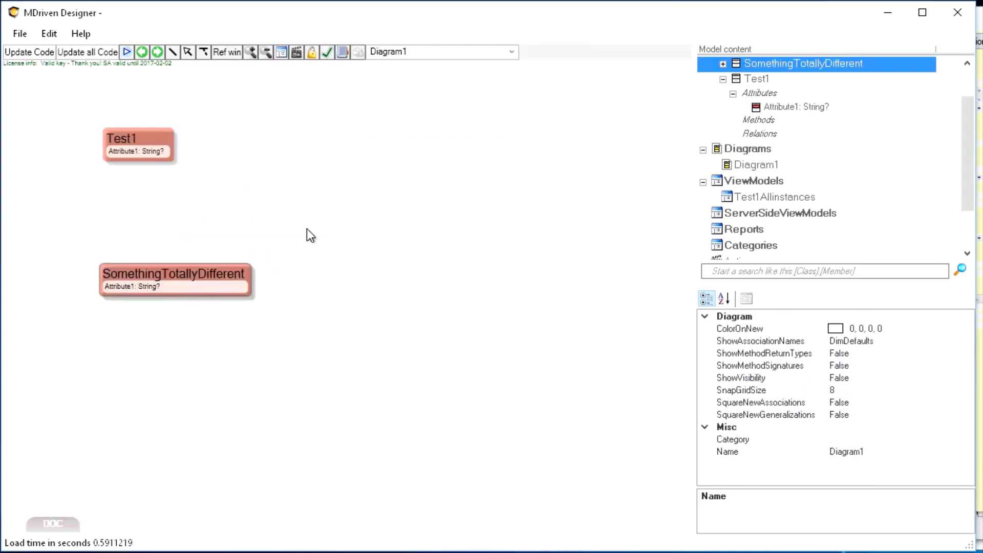
{"action": "right_click", "coordinate": [323, 206]}
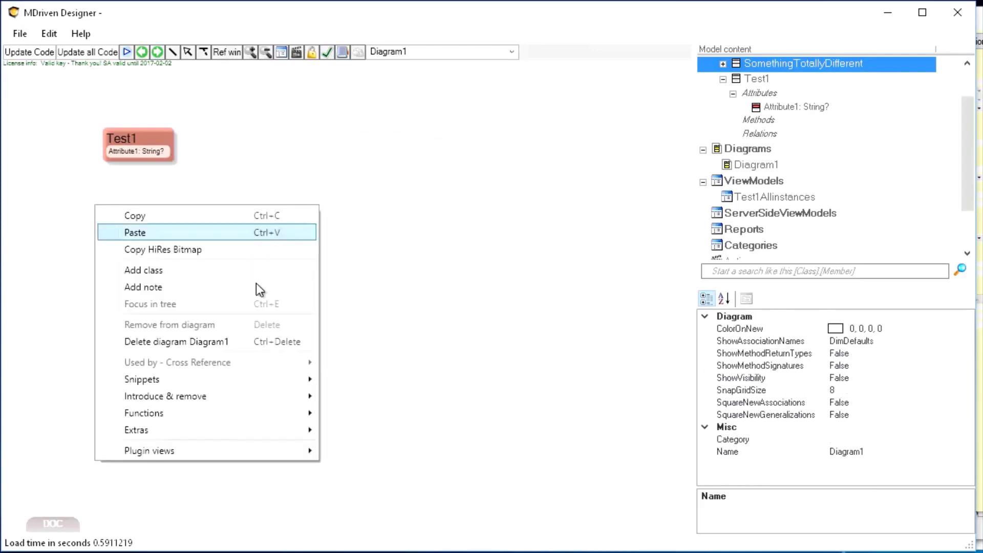
{"action": "mouse_move", "coordinate": [226, 382]}
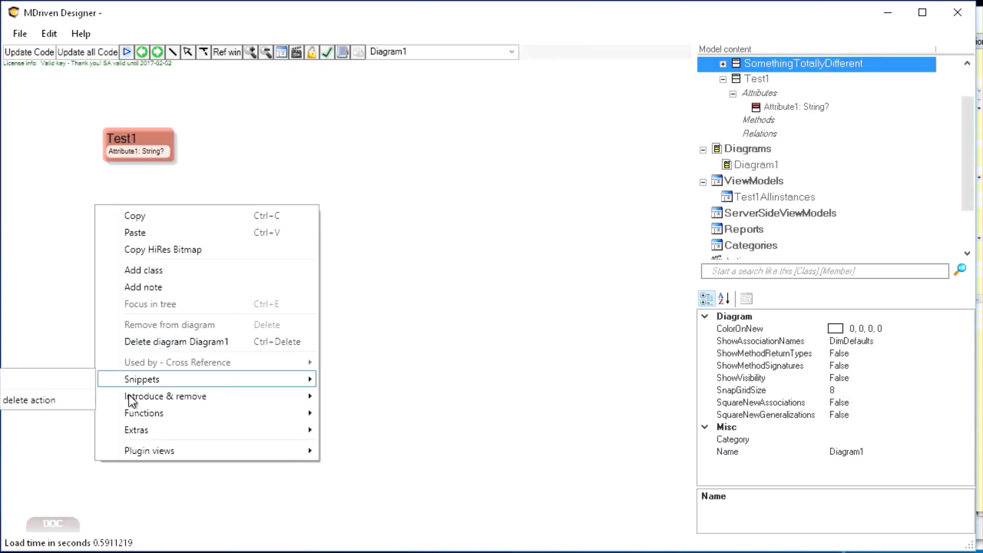
{"action": "left_click", "coordinate": [57, 398]}
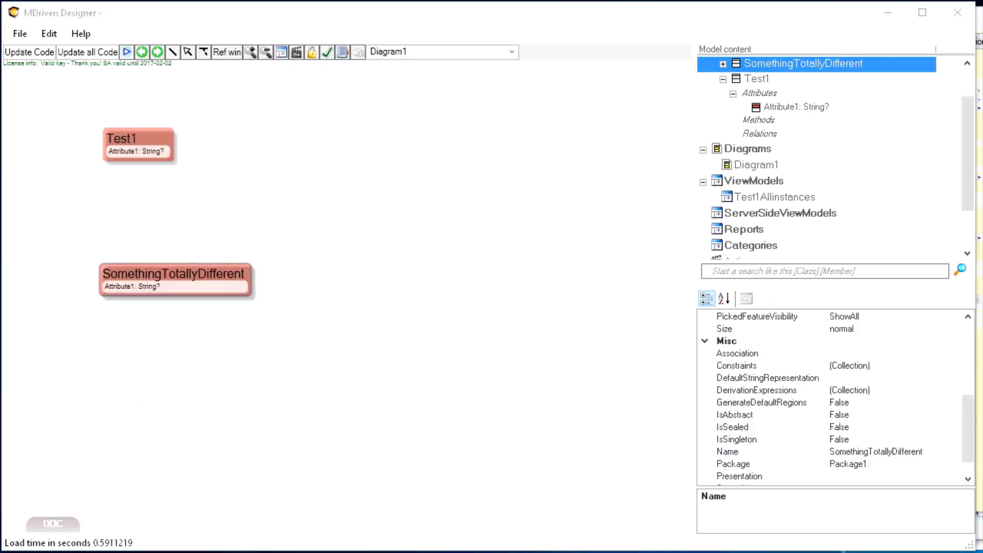
{"action": "left_click", "coordinate": [439, 283]}
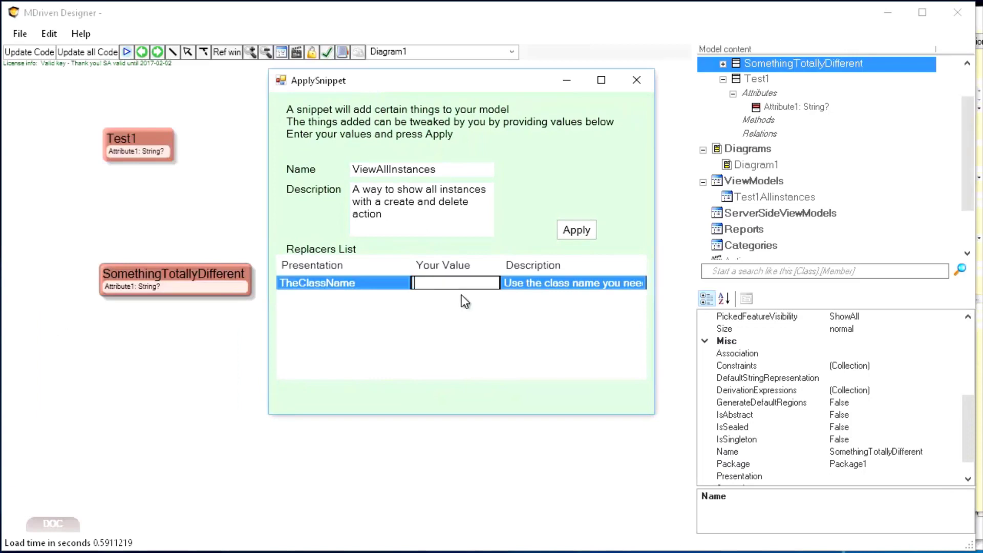
{"action": "key", "text": "ctrl+v"}
{"action": "key", "text": "Return"}
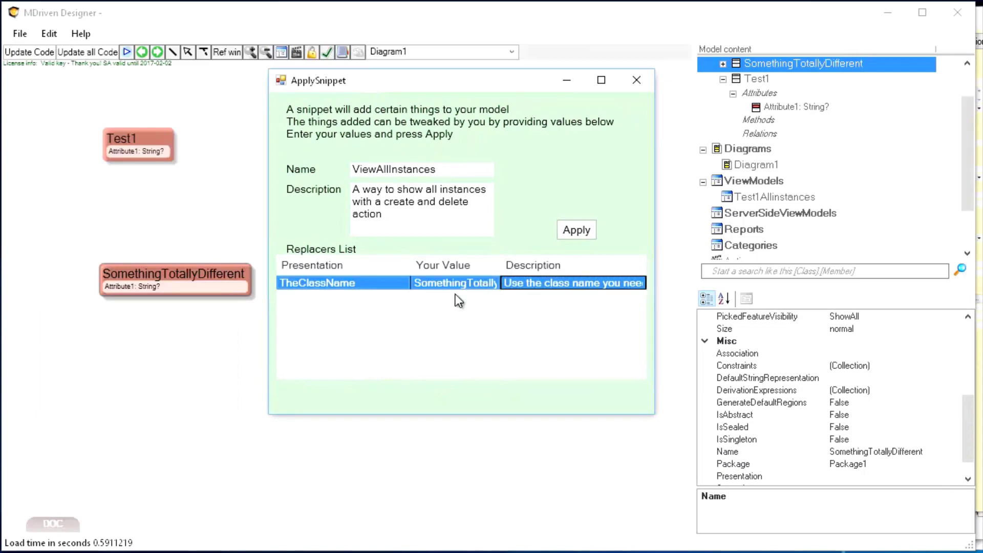
{"action": "left_click", "coordinate": [574, 229]}
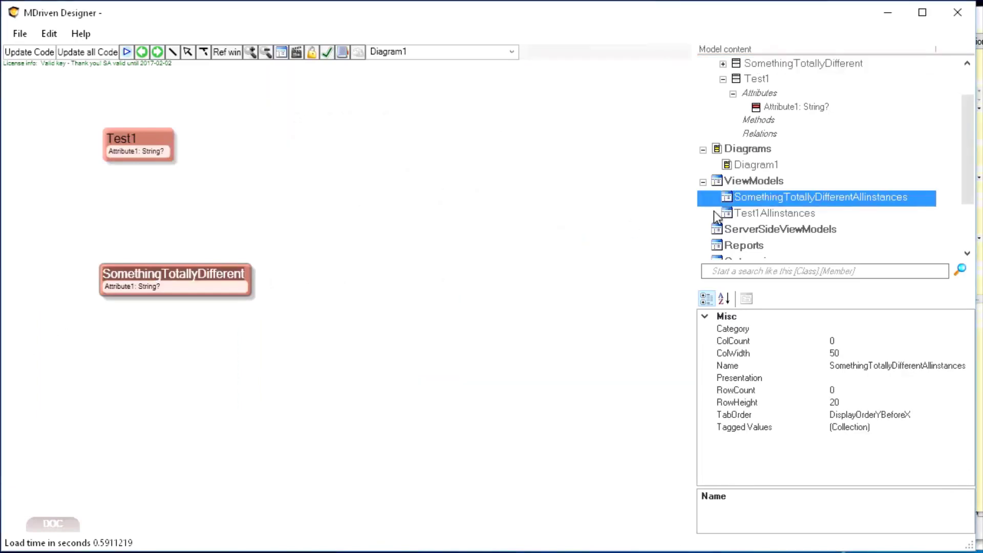
Step: Open the SomethingTotallyDifferentAllinstances ViewModel and inspect its nestings and actions, then return to the diagram
{"action": "left_click", "coordinate": [744, 212]}
{"action": "double_click", "coordinate": [746, 198]}
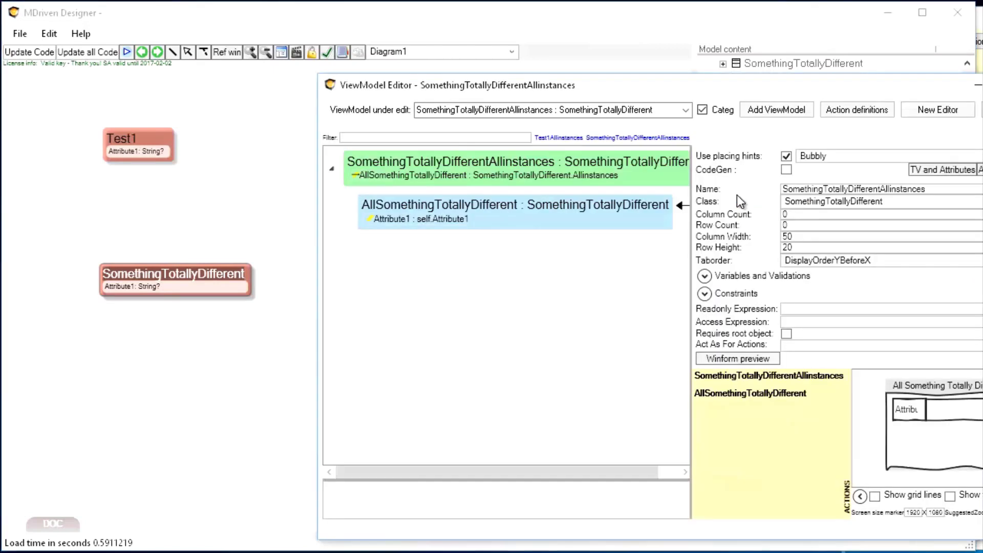
{"action": "left_click_drag", "start_coordinate": [690, 88], "coordinate": [529, 67]}
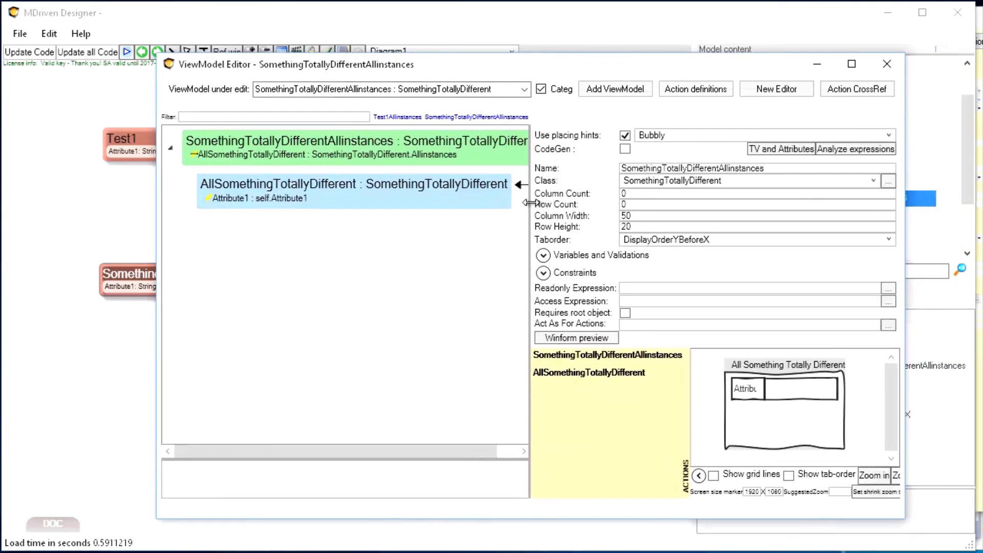
{"action": "mouse_move", "coordinate": [529, 203]}
{"action": "left_mouse_down"}
{"action": "mouse_move", "coordinate": [615, 192]}
{"action": "mouse_move", "coordinate": [519, 188]}
{"action": "left_mouse_up"}
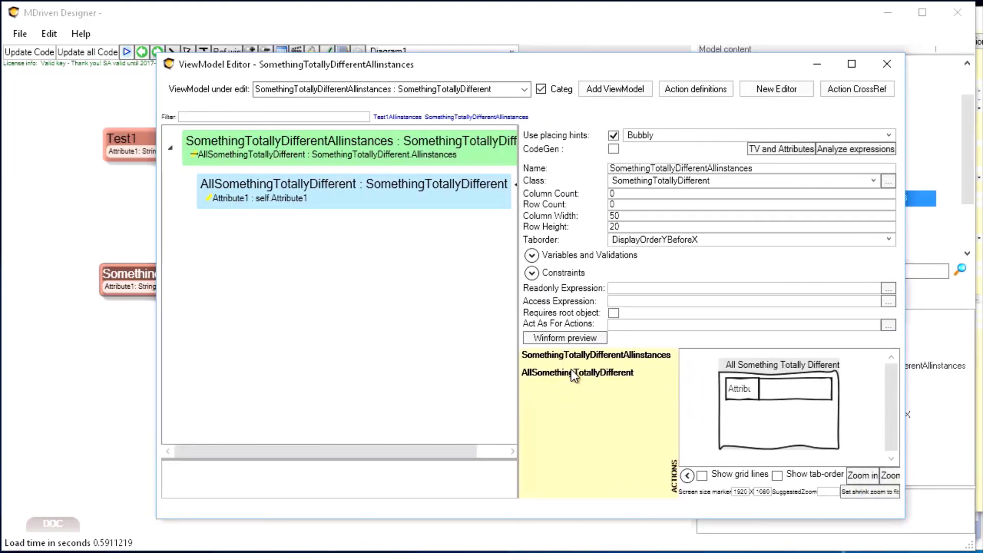
{"action": "left_click", "coordinate": [125, 376]}
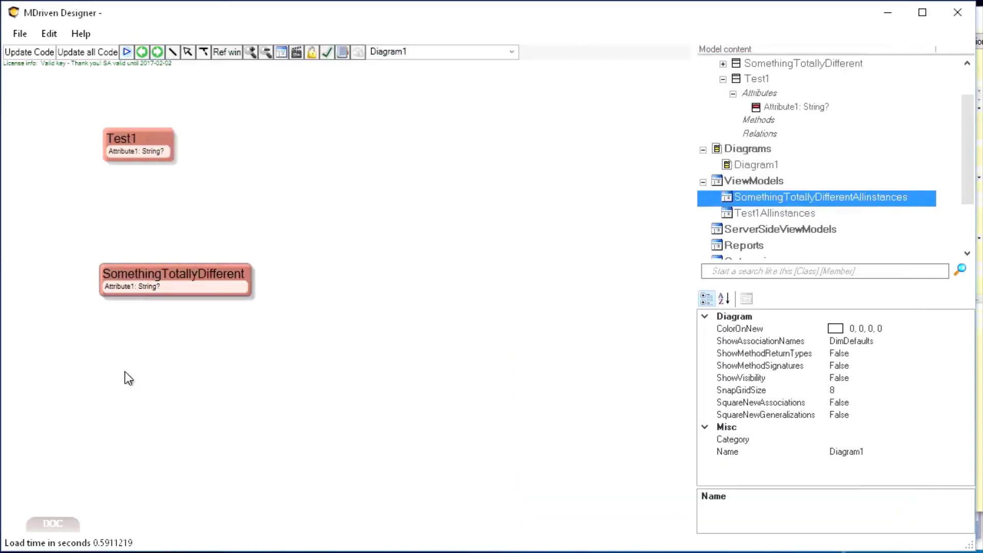
Step: Undo the snippet application that added the SomethingTotallyDifferentAllinstances ViewModel
{"action": "right_click", "coordinate": [154, 325]}
{"action": "left_click", "coordinate": [20, 33]}
{"action": "left_click", "coordinate": [20, 33]}
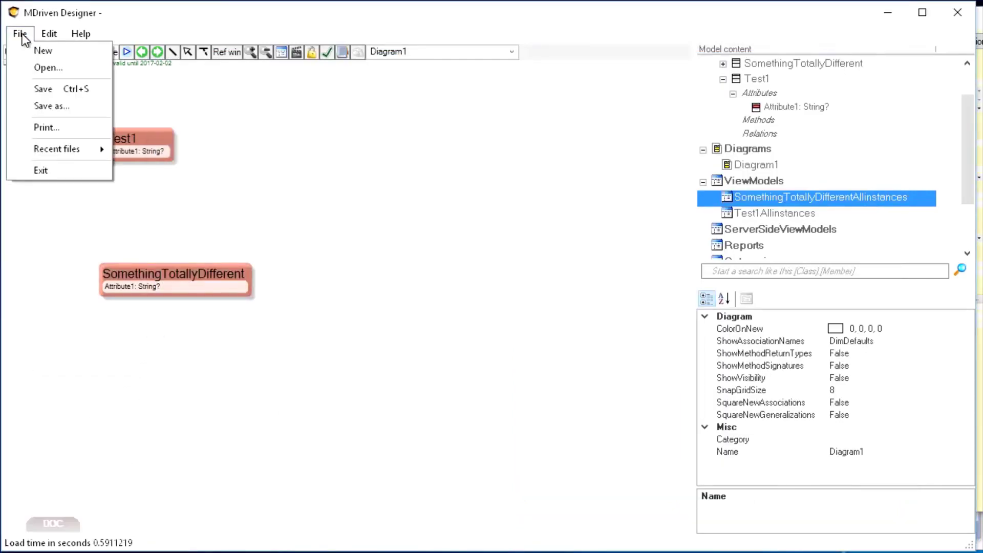
{"action": "mouse_move", "coordinate": [50, 33]}
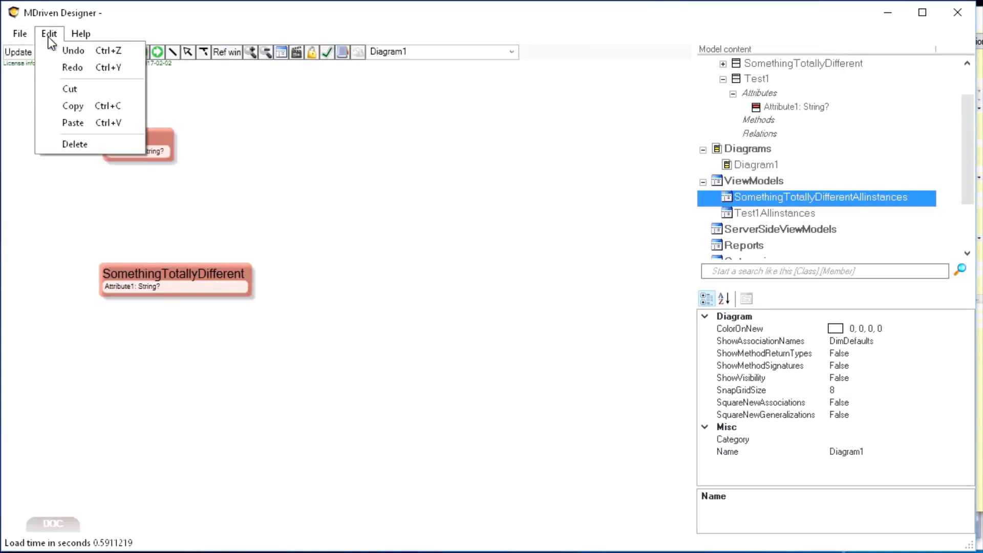
{"action": "left_click", "coordinate": [66, 50]}
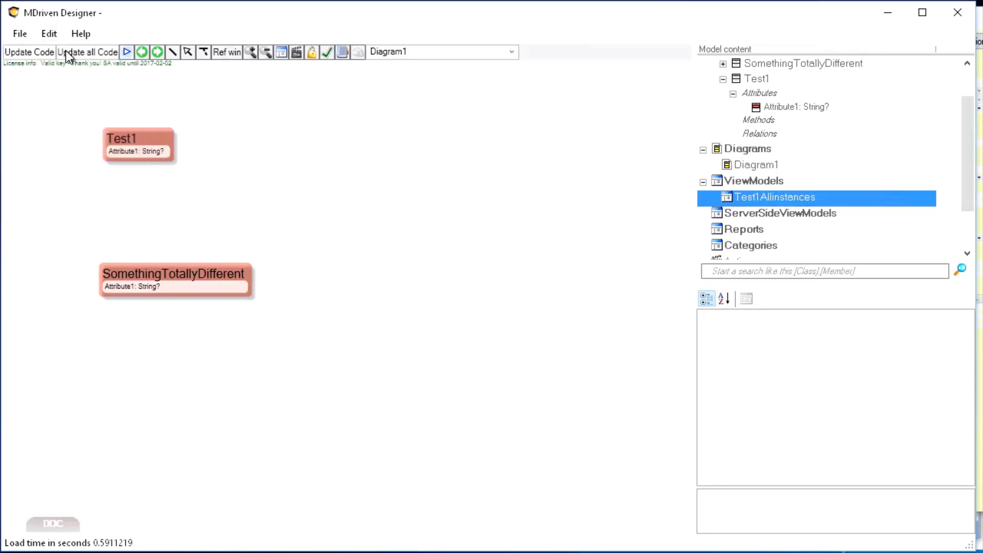
Step: Edit the ViewAllInstances snippet to enable its Has Action option, and close the snippet editor
{"action": "right_click", "coordinate": [361, 220]}
{"action": "mouse_move", "coordinate": [561, 398]}
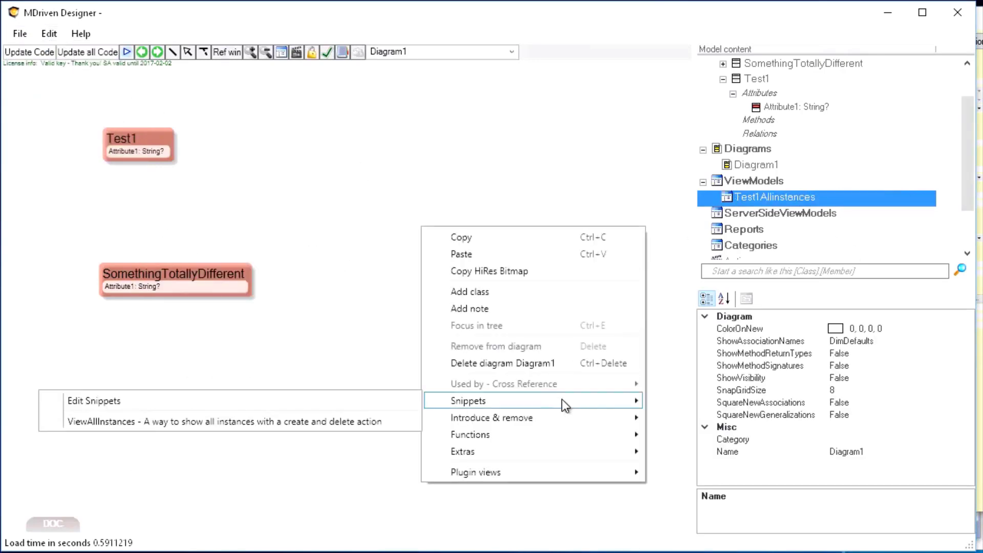
{"action": "left_click", "coordinate": [307, 411]}
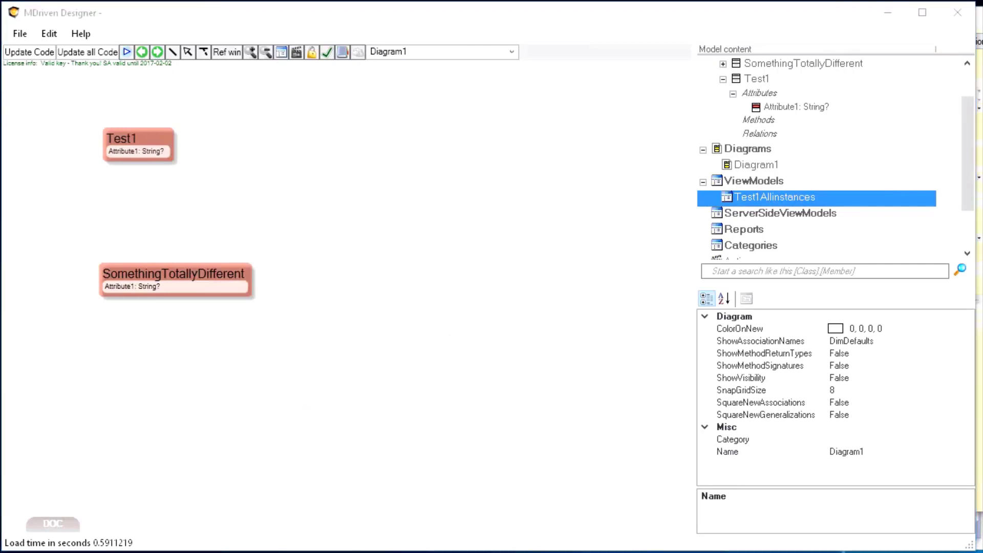
{"action": "left_click_drag", "start_coordinate": [131, 213], "coordinate": [646, 72]}
{"action": "left_click", "coordinate": [178, 135]}
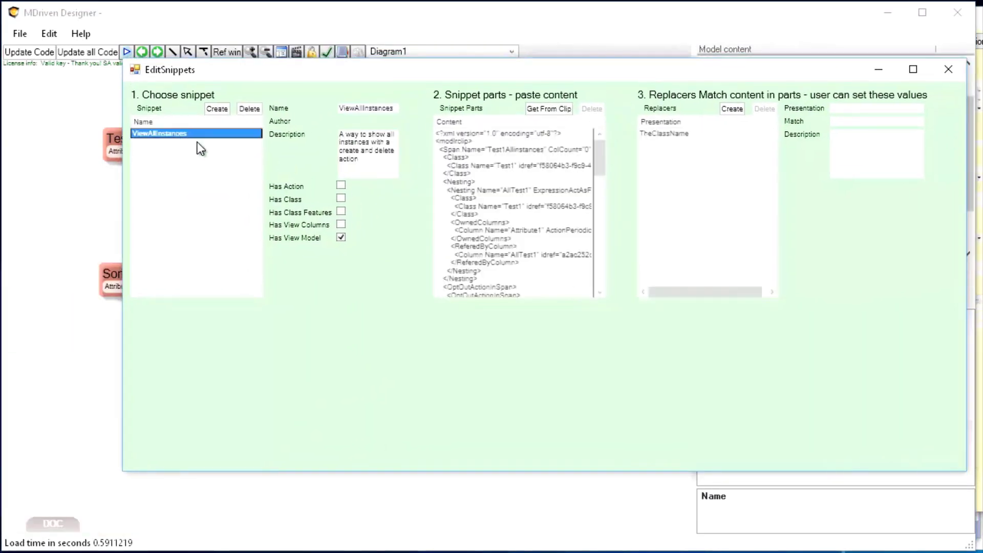
{"action": "left_click", "coordinate": [341, 186]}
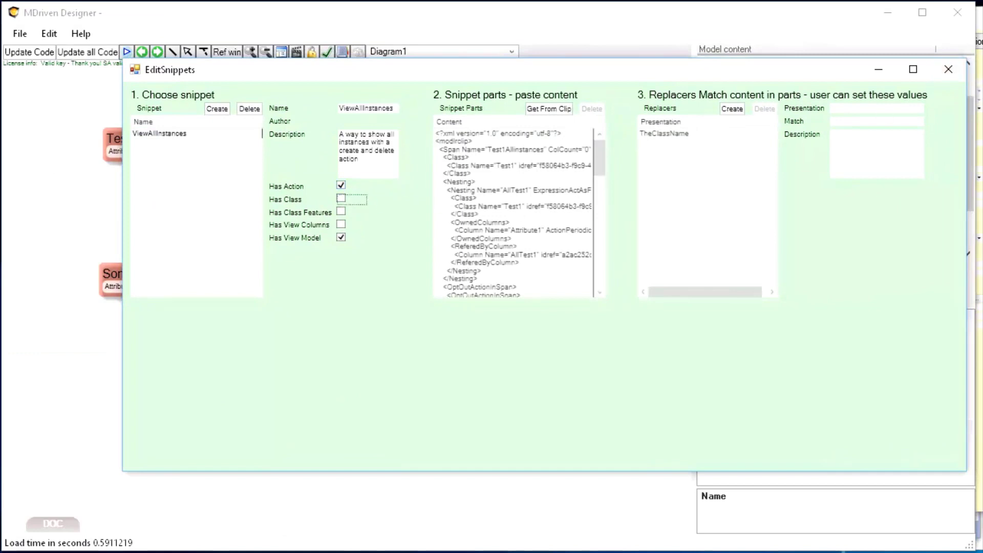
{"action": "left_click", "coordinate": [949, 69]}
Step: Apply the ViewAllInstances snippet from the diagram with TheClassName set to the SomethingTotallyDifferent class name
{"action": "left_click", "coordinate": [222, 290]}
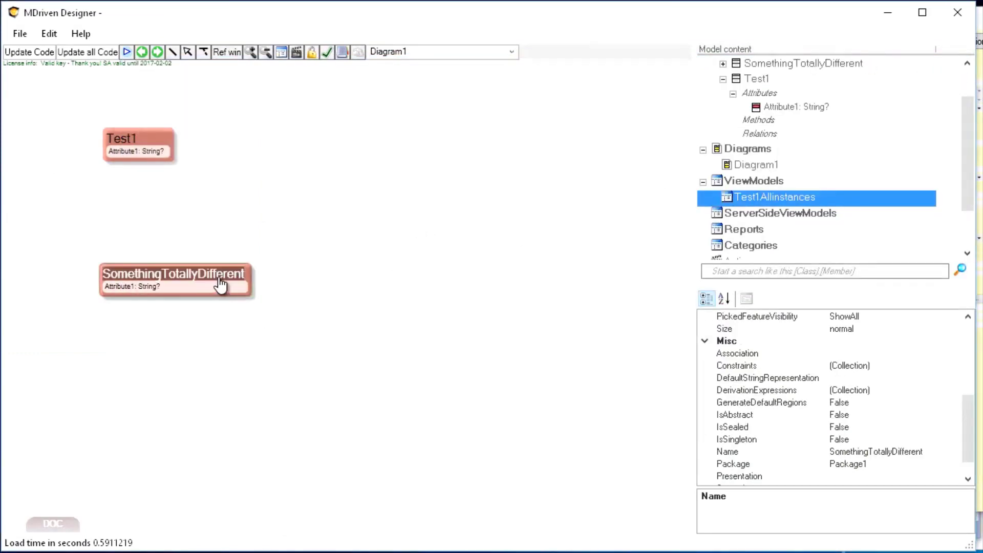
{"action": "left_click", "coordinate": [219, 275]}
{"action": "key", "text": "ctrl+c"}
{"action": "left_click", "coordinate": [280, 269]}
{"action": "right_click", "coordinate": [432, 210]}
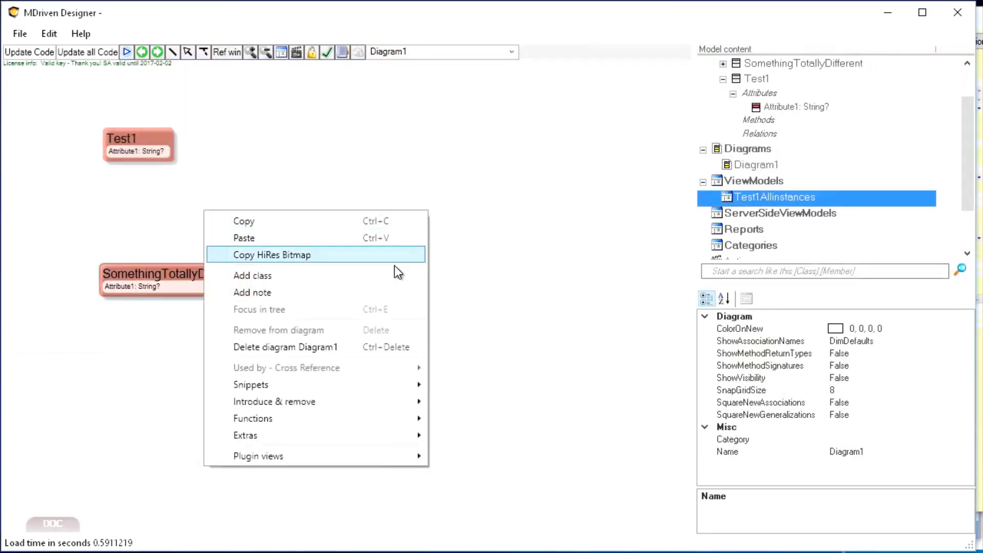
{"action": "left_click", "coordinate": [119, 405]}
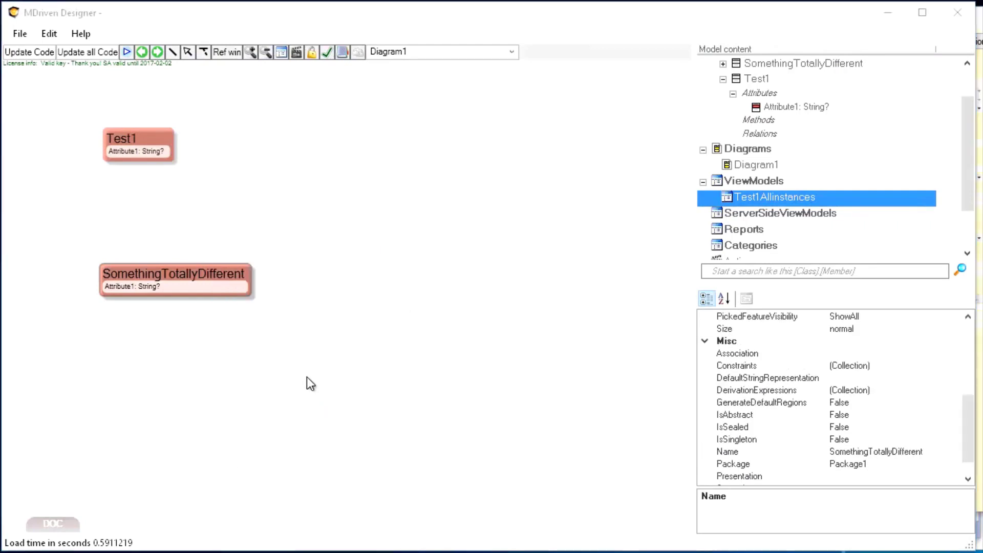
{"action": "left_click", "coordinate": [490, 290]}
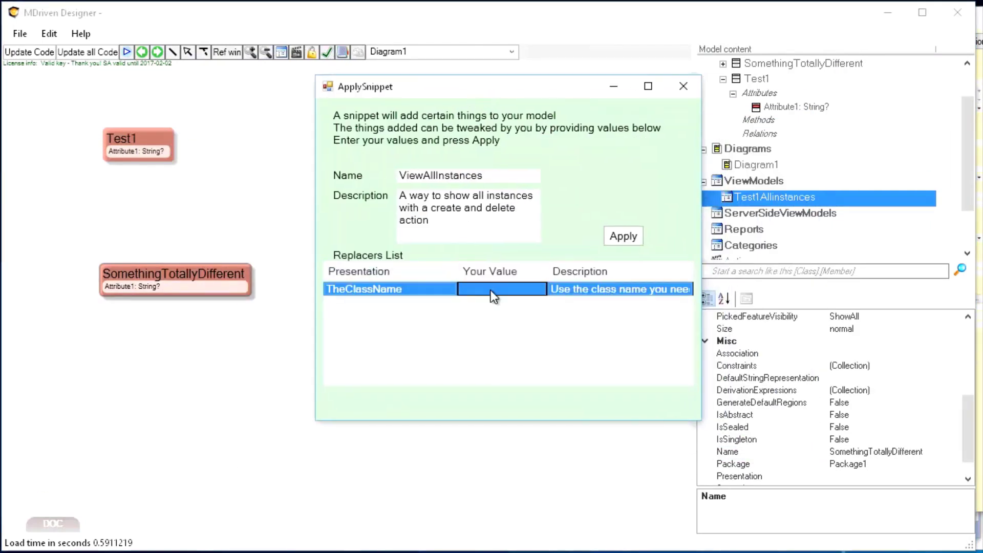
{"action": "left_click", "coordinate": [490, 290]}
{"action": "key", "text": "ctrl+v"}
{"action": "key", "text": "Tab"}
{"action": "left_click", "coordinate": [623, 236]}
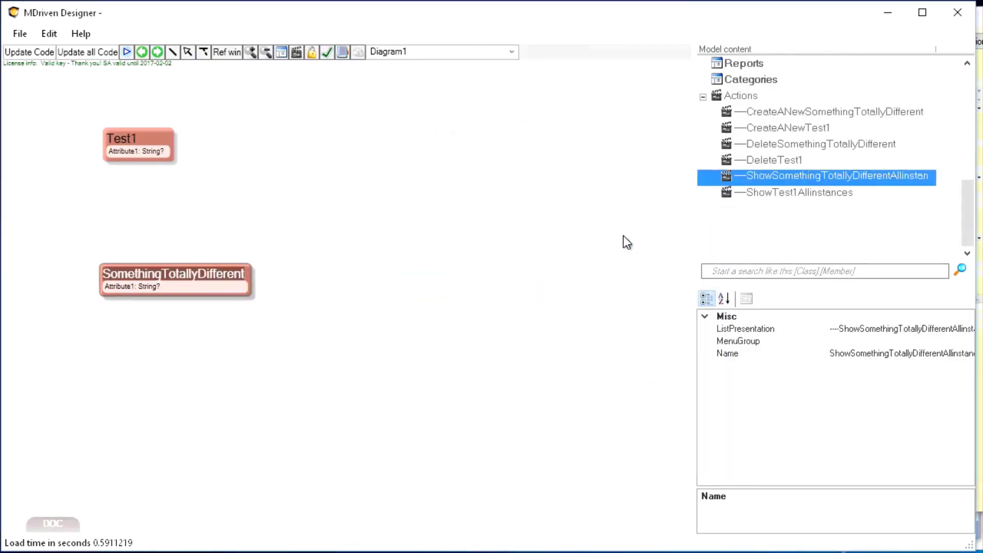
Step: Open the SomethingTotallyDifferentAllinstances ViewModel and examine its nestings and its show, create and delete actions
{"action": "scroll", "coordinate": [742, 192], "scroll_direction": "up", "scroll_amount": 2}
{"action": "scroll", "coordinate": [742, 193], "scroll_direction": "up", "scroll_amount": 2}
{"action": "double_click", "coordinate": [767, 151]}
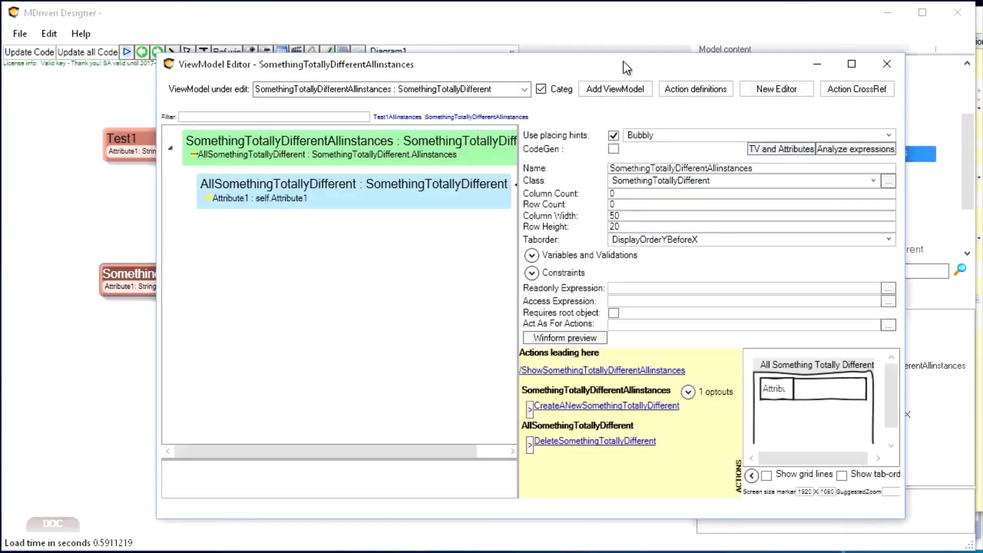
{"action": "left_click_drag", "start_coordinate": [623, 60], "coordinate": [583, 51]}
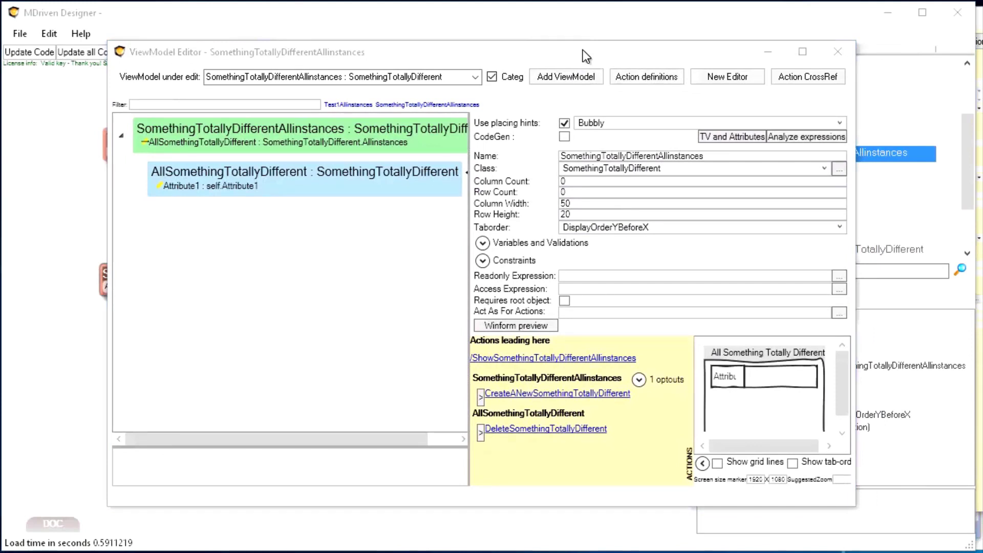
Step: Switch to the running WECPOF prototype, refresh its model and widen its window
{"action": "key", "text": "alt+Tab"}
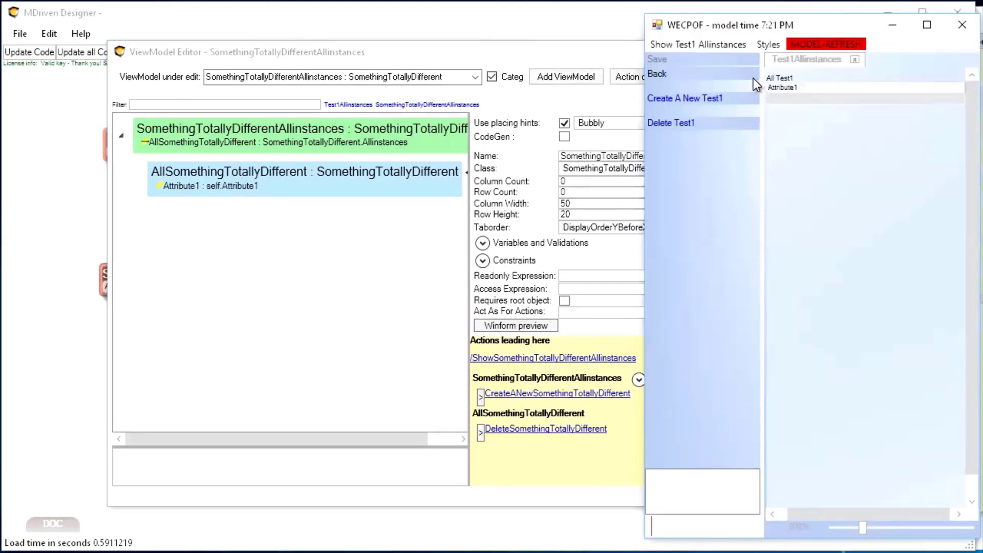
{"action": "left_click", "coordinate": [825, 44]}
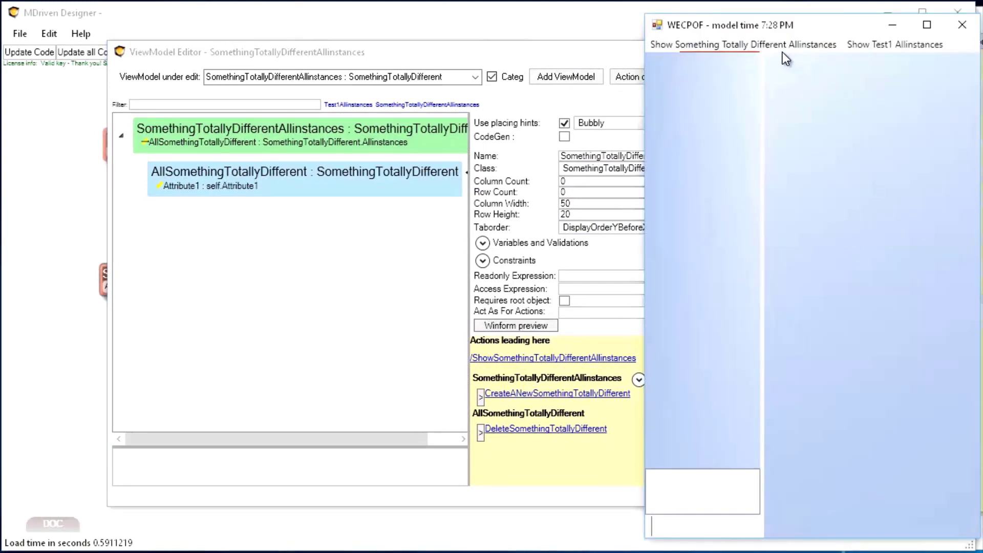
{"action": "left_click_drag", "start_coordinate": [645, 106], "coordinate": [439, 90]}
Step: Test the prototype by creating and deleting Something Totally Different objects, and create a new Test1 in its own view
{"action": "left_click", "coordinate": [539, 42]}
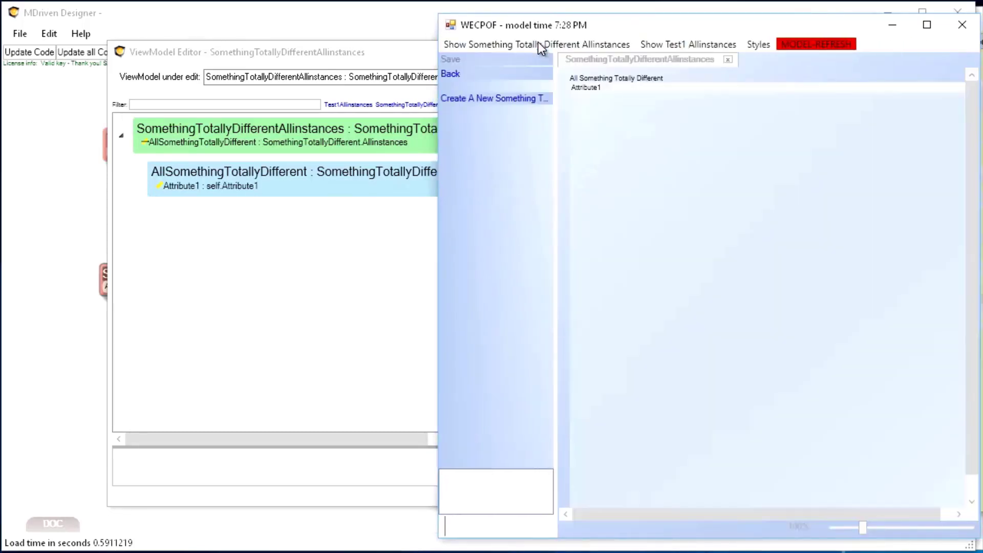
{"action": "left_click", "coordinate": [509, 98]}
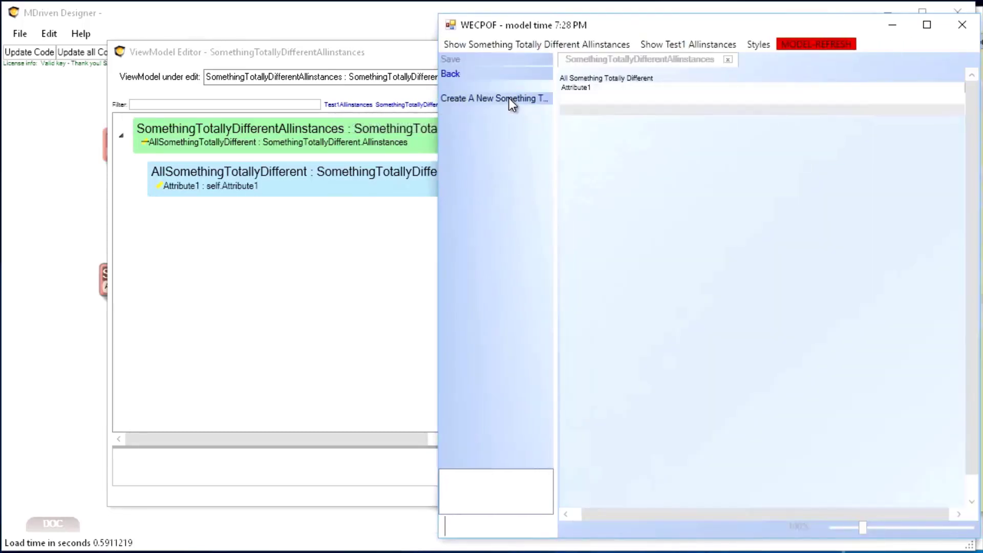
{"action": "left_click", "coordinate": [636, 122]}
{"action": "left_click", "coordinate": [479, 123]}
{"action": "left_click", "coordinate": [478, 123]}
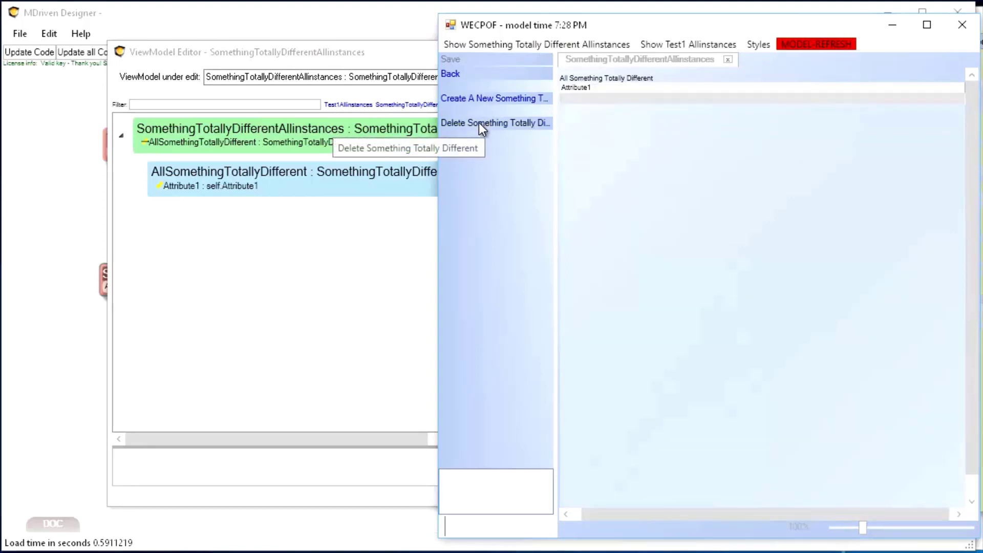
{"action": "left_click", "coordinate": [688, 45]}
{"action": "left_click", "coordinate": [497, 99]}
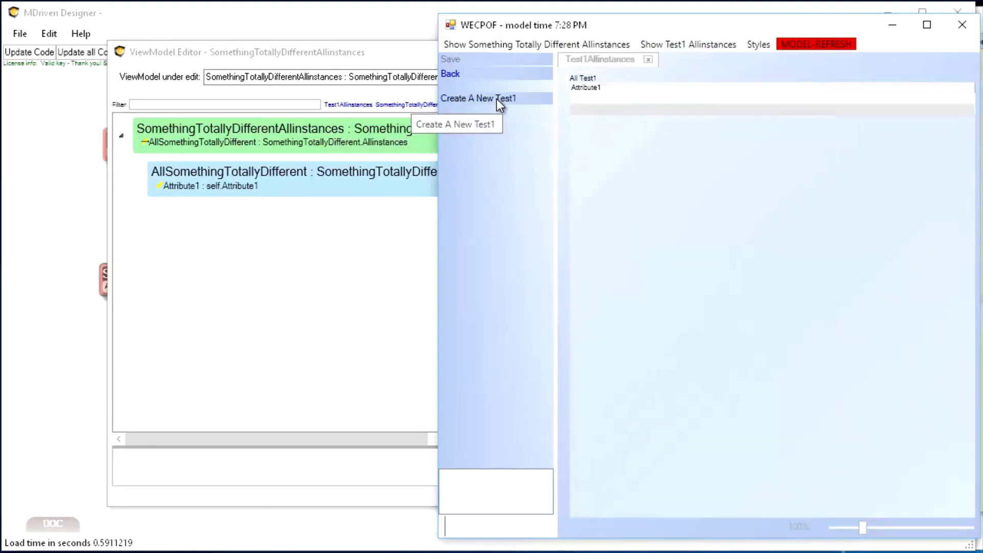
Step: Return to MDriven Designer, narrow its window and start exporting the model's snippets
{"action": "left_click", "coordinate": [58, 190]}
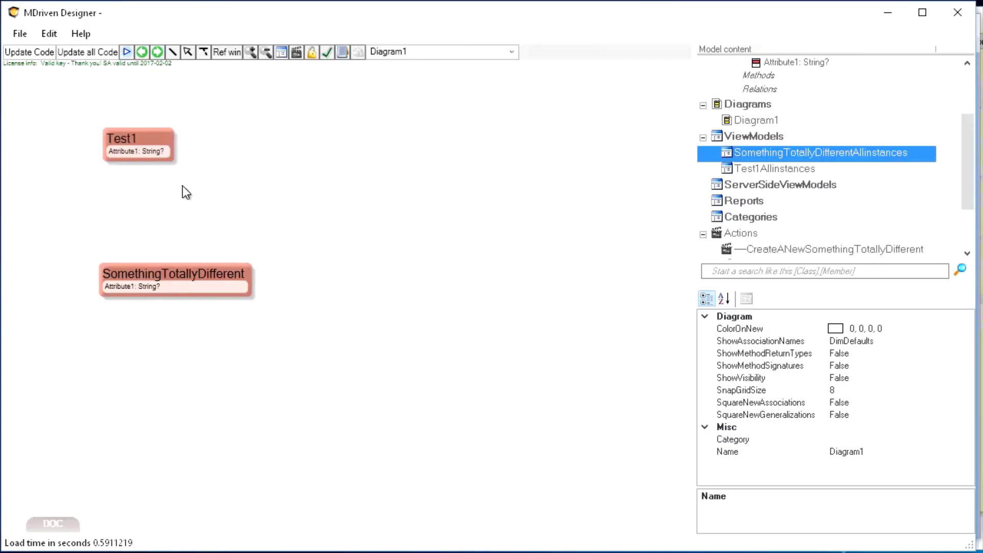
{"action": "left_click_drag", "start_coordinate": [976, 214], "coordinate": [837, 214]}
{"action": "left_click", "coordinate": [656, 137]}
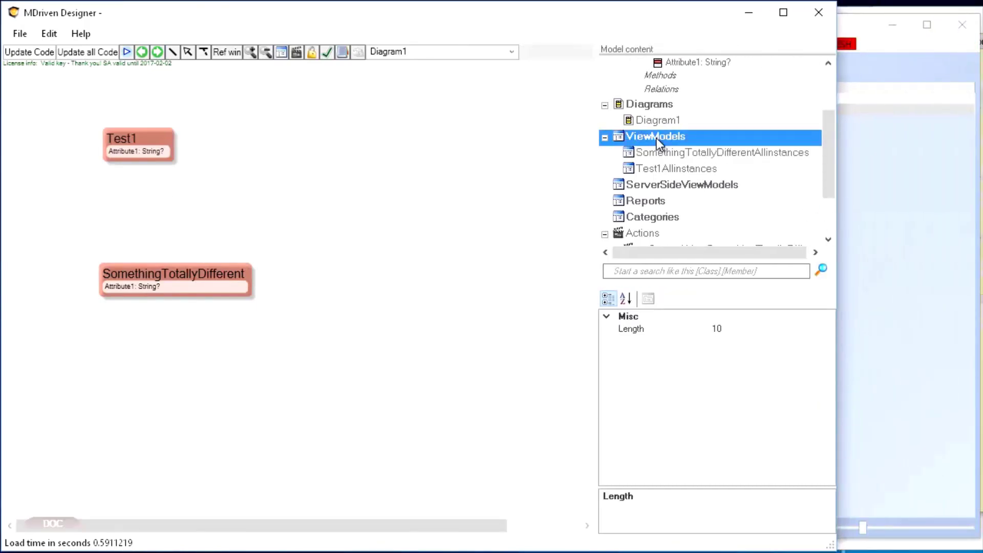
{"action": "right_click", "coordinate": [656, 137]}
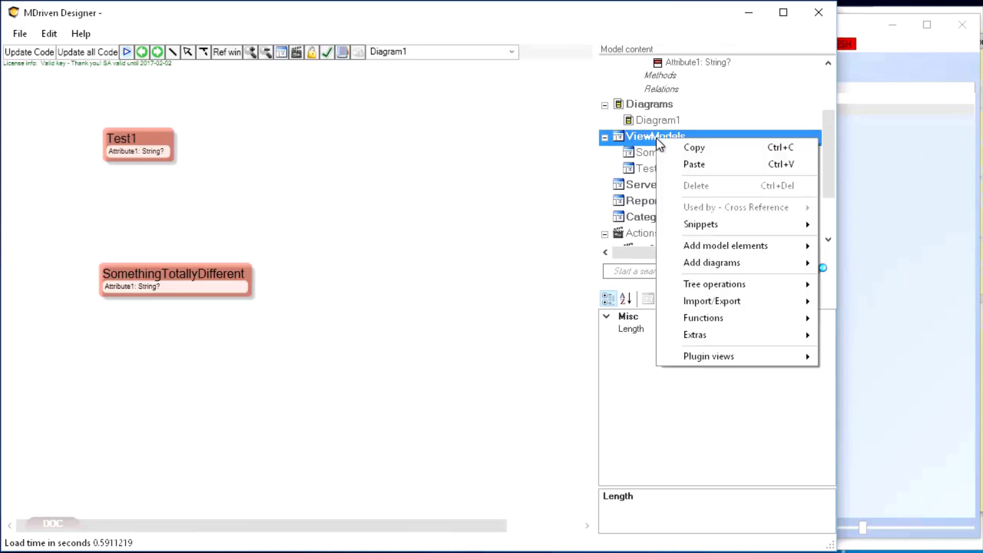
{"action": "mouse_move", "coordinate": [723, 300]}
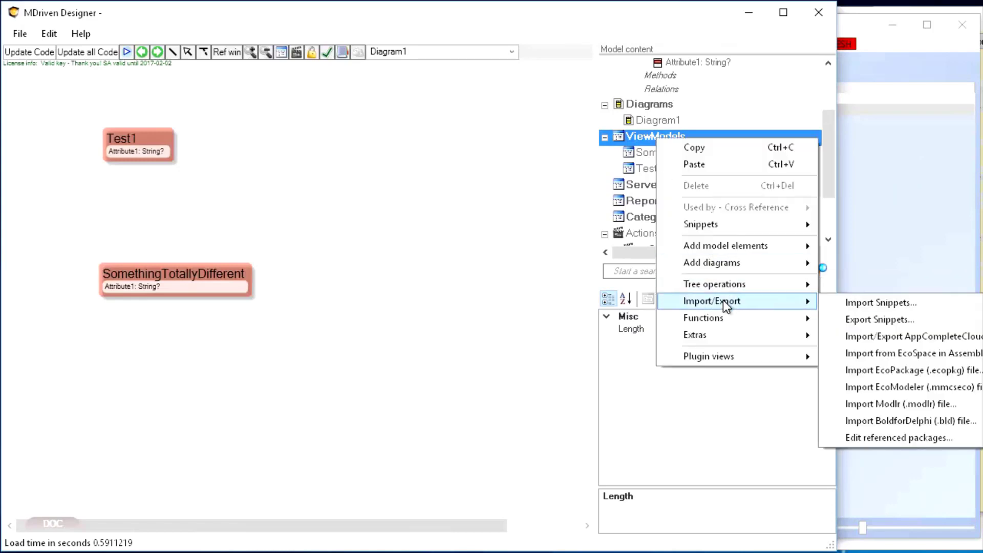
{"action": "left_click", "coordinate": [893, 319]}
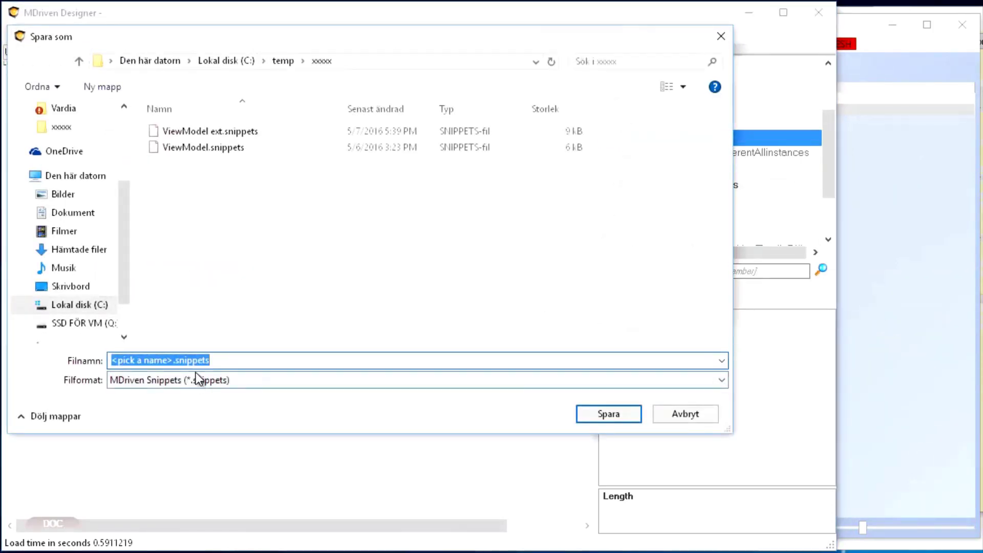
Step: Save the snippet export as a new file named AllinstancesCreateAndDeleteActions.snippets
{"action": "left_click", "coordinate": [173, 360]}
{"action": "key", "text": "shift+Left"}
{"action": "key", "text": "shift+Left"}
{"action": "key", "text": "shift+Left"}
{"action": "key", "text": "shift+Left"}
{"action": "key", "text": "shift+Left"}
{"action": "key", "text": "shift+Left"}
{"action": "key", "text": "shift+Left"}
{"action": "key", "text": "shift+Left"}
{"action": "key", "text": "shift+Left"}
{"action": "key", "text": "shift+Left"}
{"action": "key", "text": "shift+Left"}
{"action": "key", "text": "shift+Left"}
{"action": "key", "text": "shift+Left"}
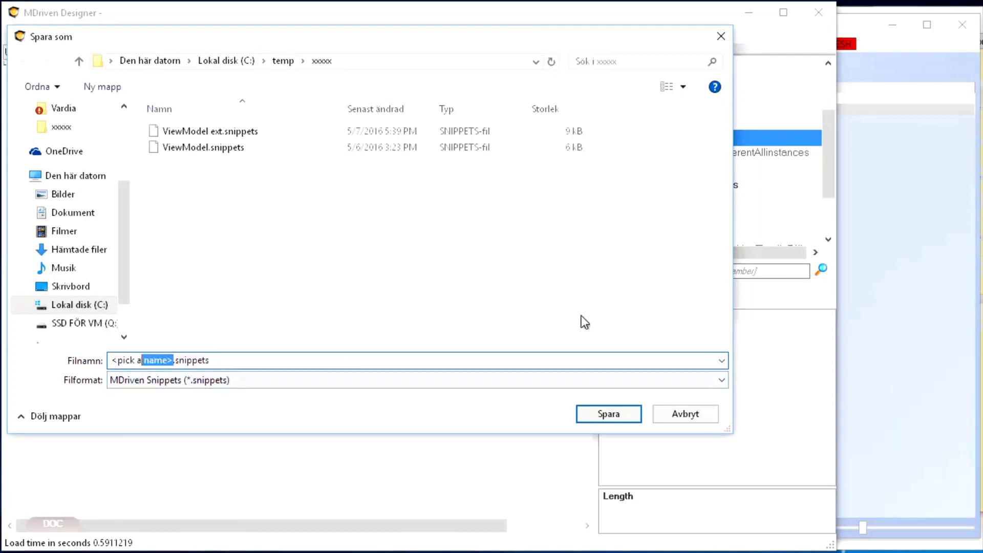
{"action": "type", "text": "Create"}
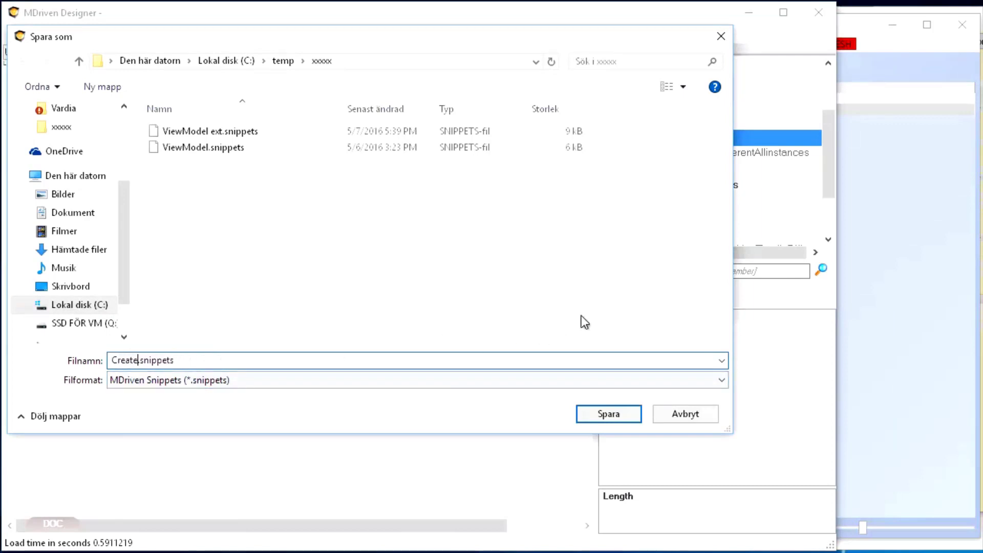
{"action": "type", "text": "AndDeleteAc"}
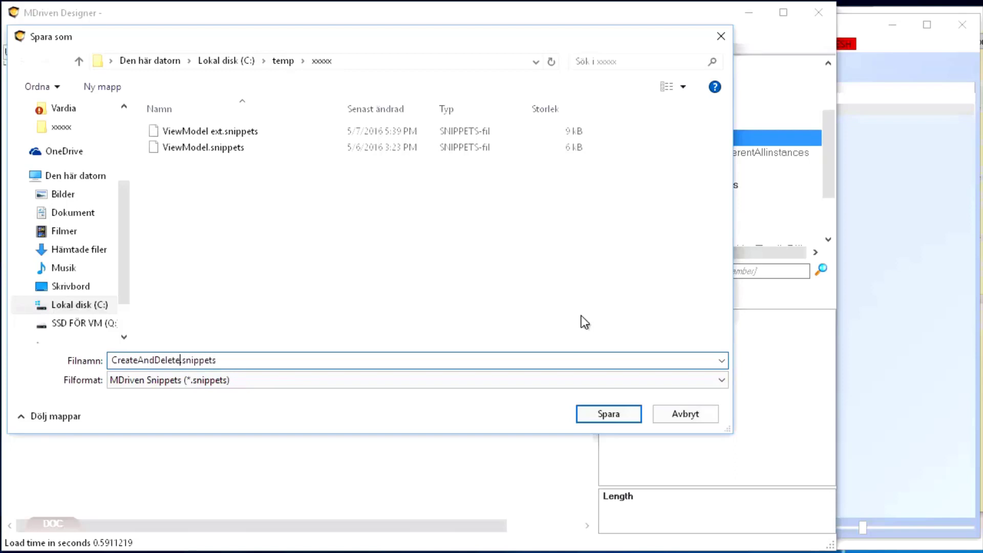
{"action": "type", "text": "tions"}
{"action": "type", "text": "AllInstances"}
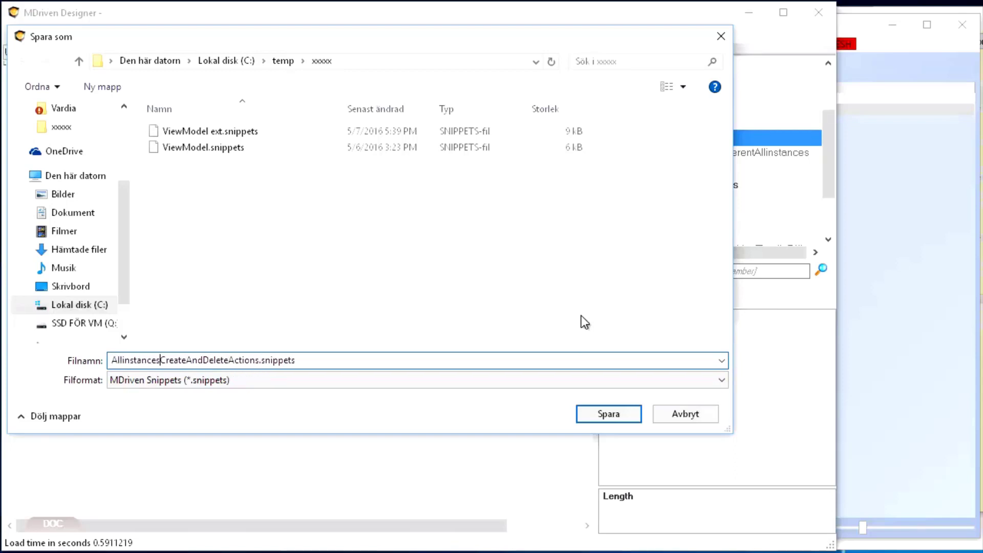
{"action": "left_click", "coordinate": [613, 416]}
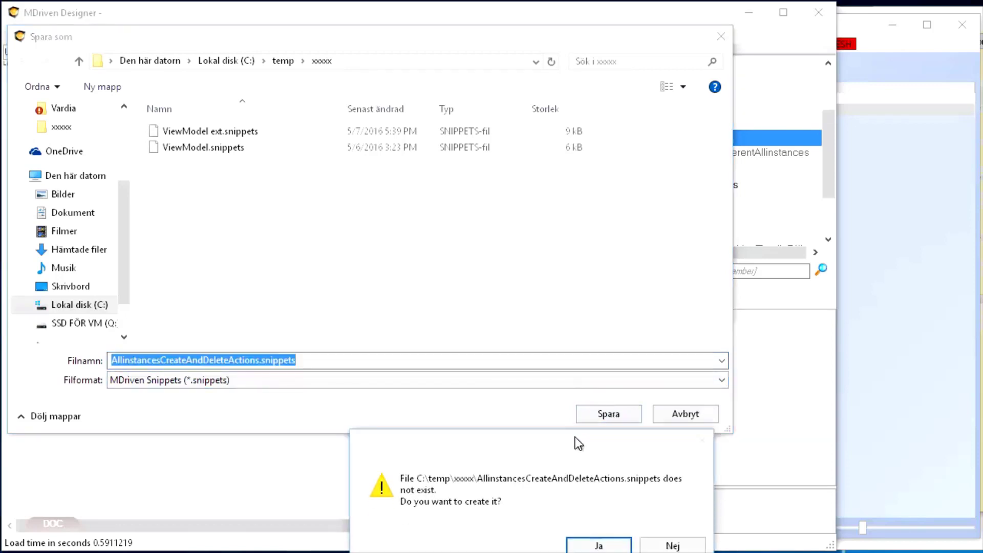
{"action": "left_click", "coordinate": [642, 405]}
Step: Start a new empty model in place of the current one
{"action": "left_click", "coordinate": [20, 33]}
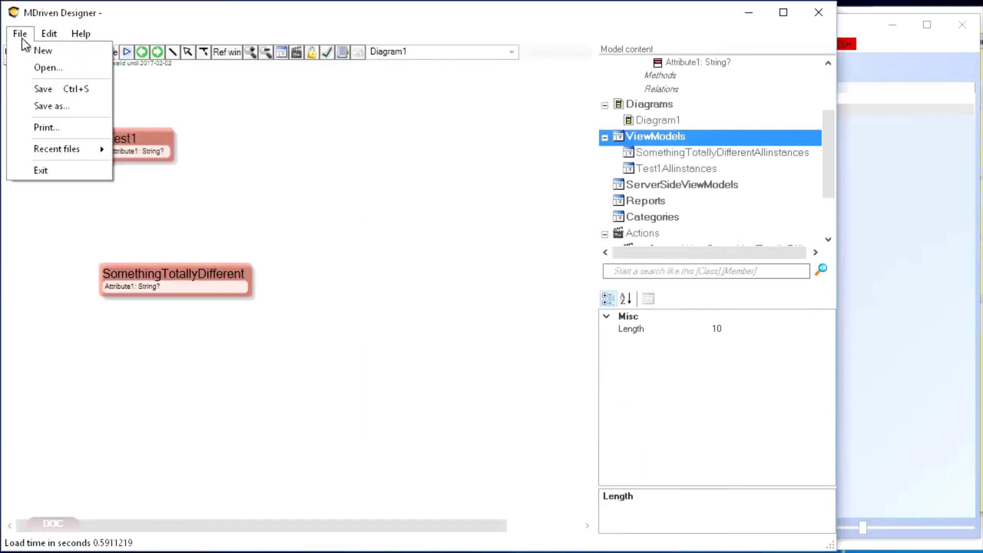
{"action": "left_click", "coordinate": [46, 51]}
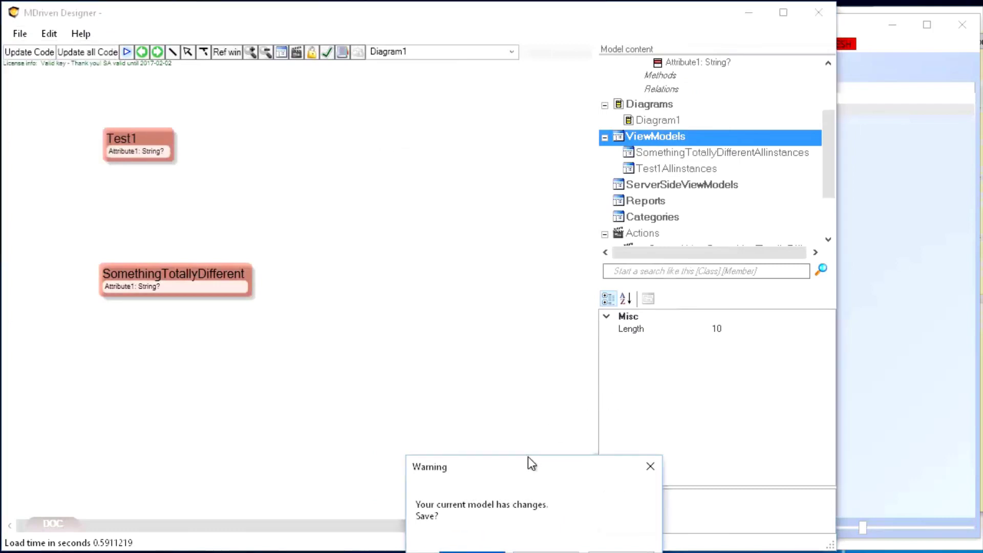
{"action": "left_click", "coordinate": [484, 330]}
{"action": "double_click", "coordinate": [133, 144]}
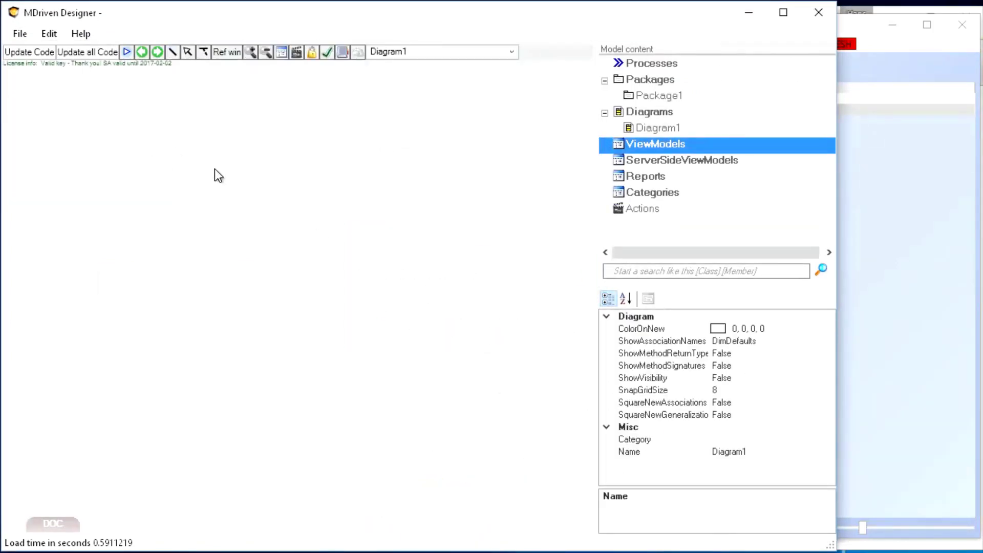
Step: Add a class named Car with one default string attribute to the diagram and move it towards the upper left
{"action": "right_click", "coordinate": [214, 168]}
{"action": "left_click", "coordinate": [110, 232]}
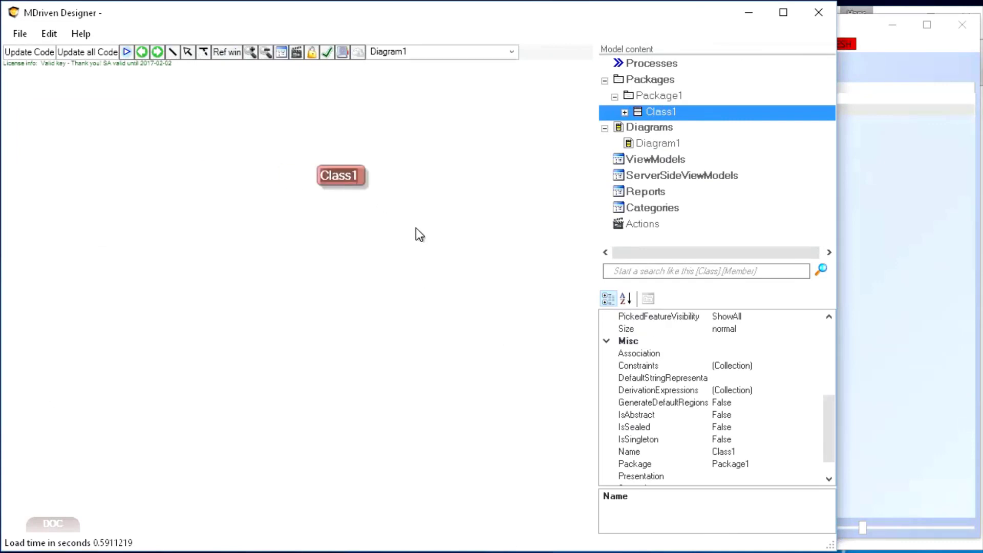
{"action": "type", "text": "Car"}
{"action": "key", "text": "Return"}
{"action": "key", "text": "Insert"}
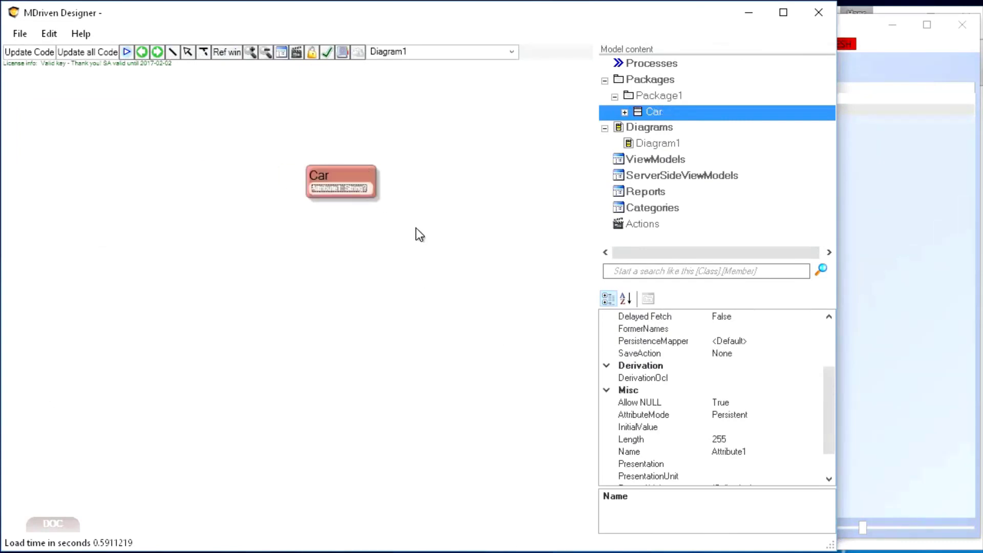
{"action": "left_click_drag", "start_coordinate": [318, 175], "coordinate": [219, 163]}
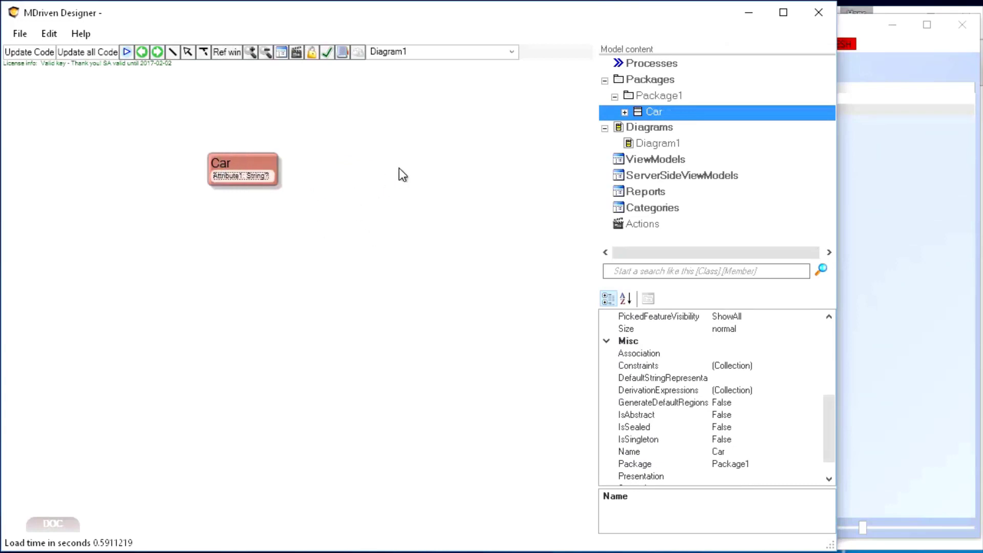
Step: Add a class named Banana with one default string attribute beside the Car class
{"action": "right_click", "coordinate": [370, 167]}
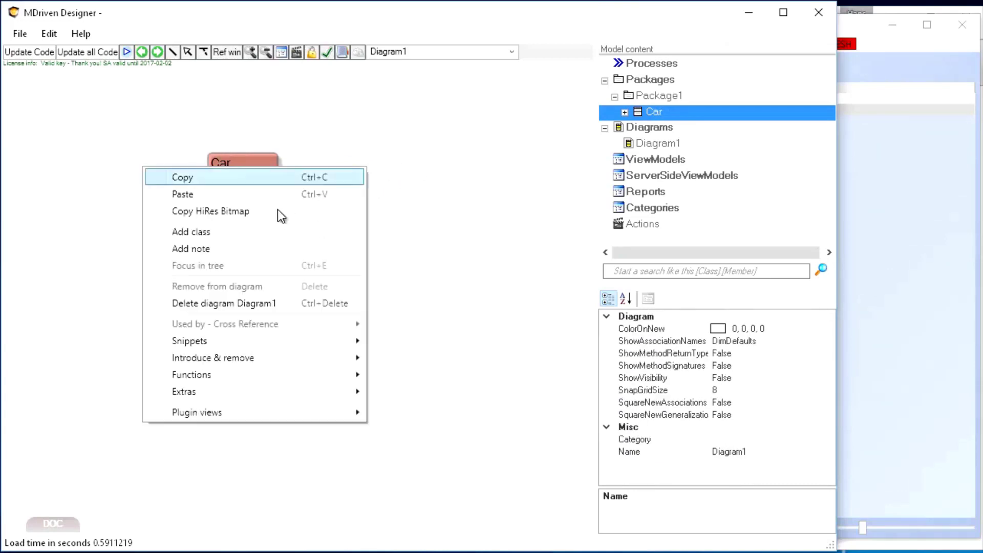
{"action": "left_click", "coordinate": [259, 230]}
{"action": "type", "text": "B"}
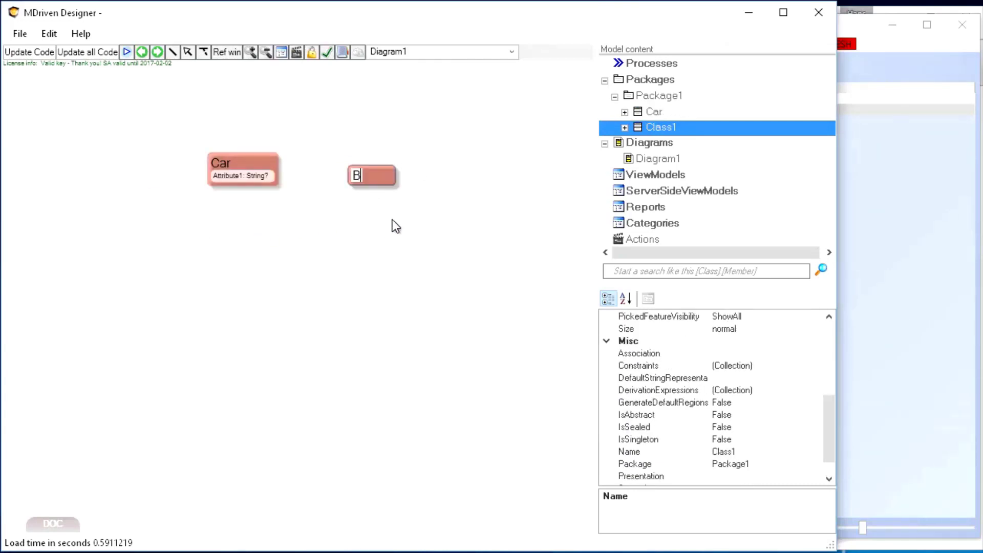
{"action": "type", "text": "anana"}
{"action": "key", "text": "Return"}
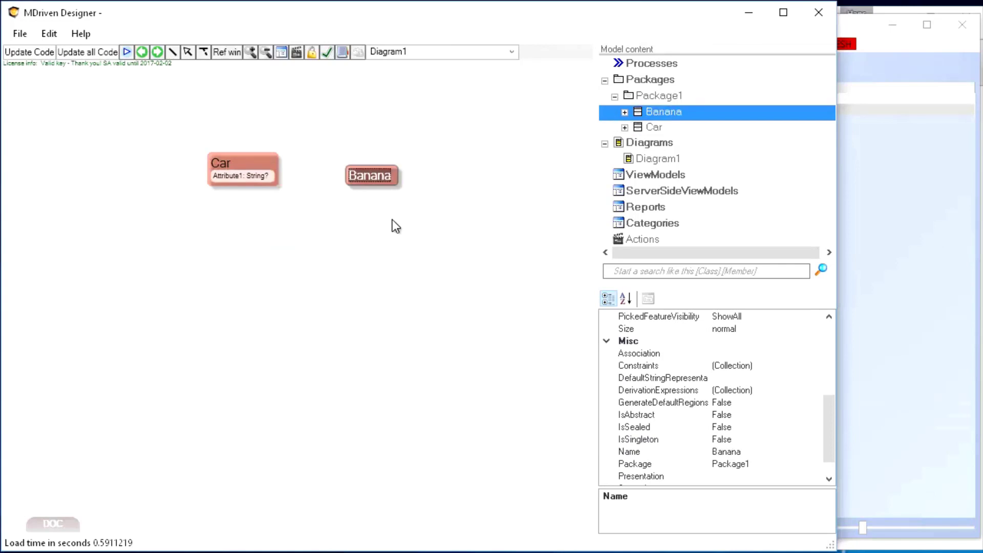
{"action": "left_click_drag", "start_coordinate": [373, 178], "coordinate": [381, 167]}
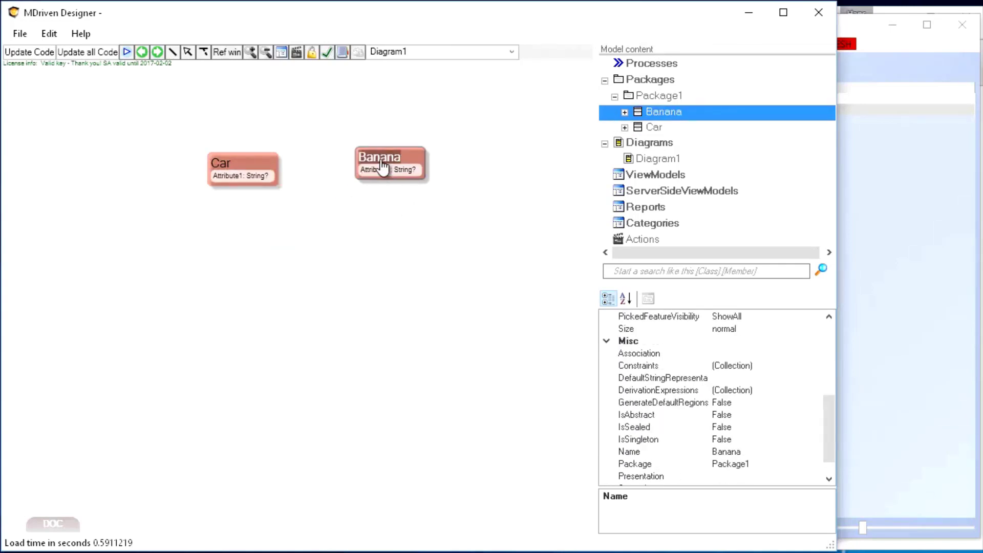
Step: Import the previously exported snippets file containing ViewAllInstances into the new model
{"action": "right_click", "coordinate": [339, 236]}
{"action": "right_click", "coordinate": [652, 142]}
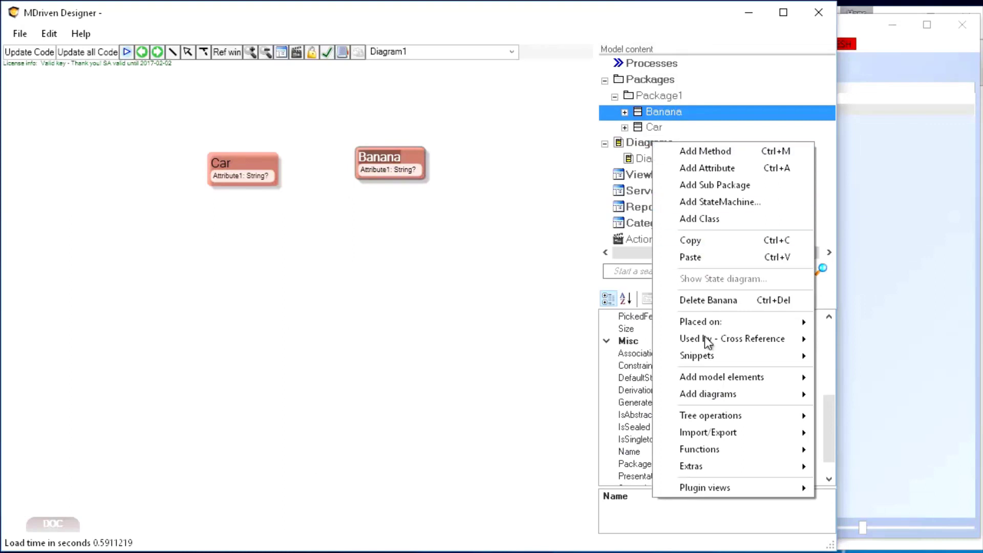
{"action": "mouse_move", "coordinate": [709, 361]}
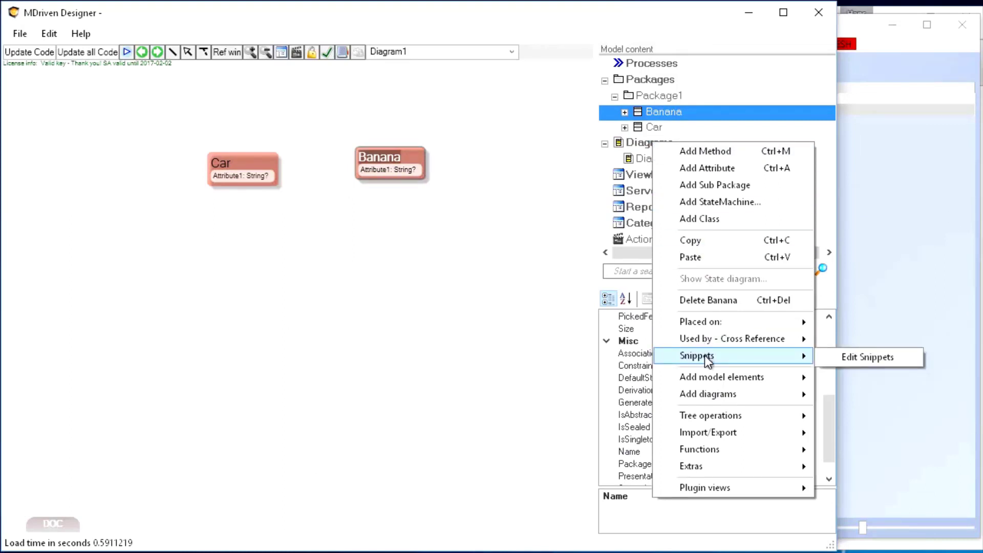
{"action": "mouse_move", "coordinate": [707, 433]}
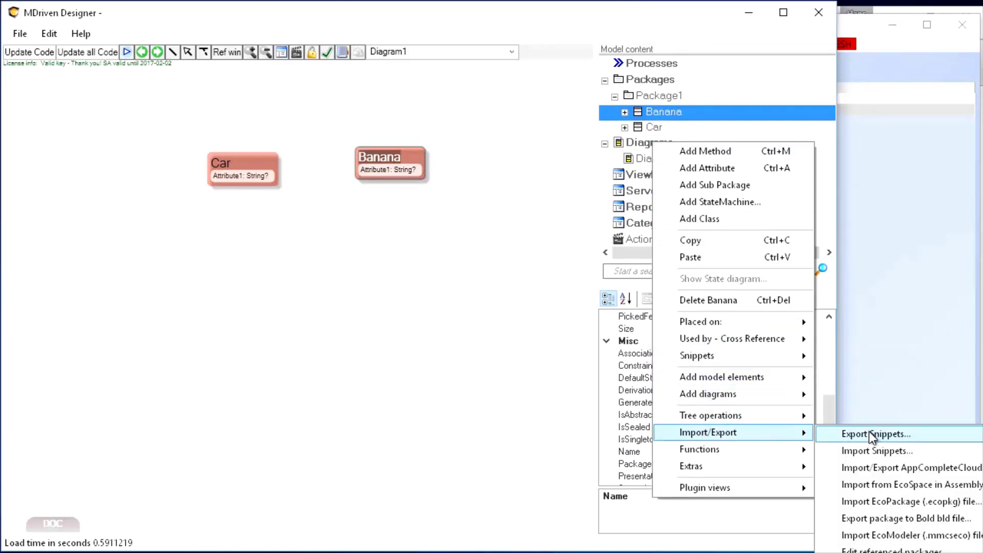
{"action": "left_click", "coordinate": [870, 456]}
{"action": "double_click", "coordinate": [207, 131]}
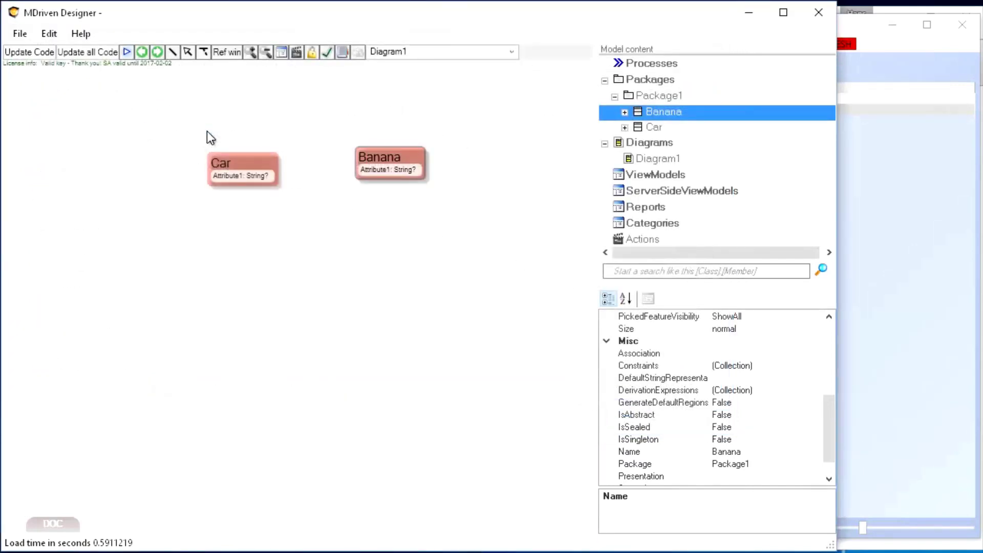
Step: Apply the ViewAllInstances snippet to the model with the TheClassName replacer set to Car
{"action": "right_click", "coordinate": [240, 219]}
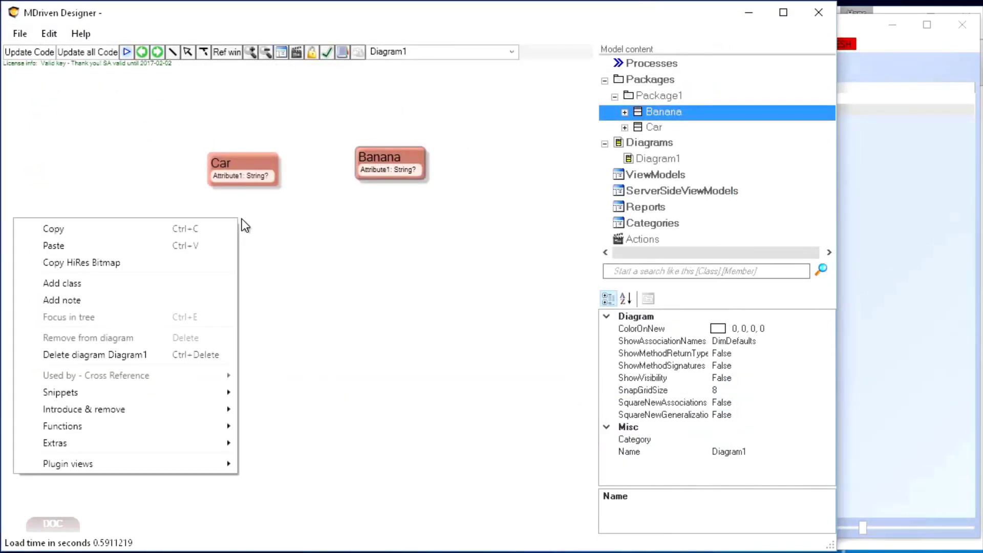
{"action": "right_click", "coordinate": [569, 322]}
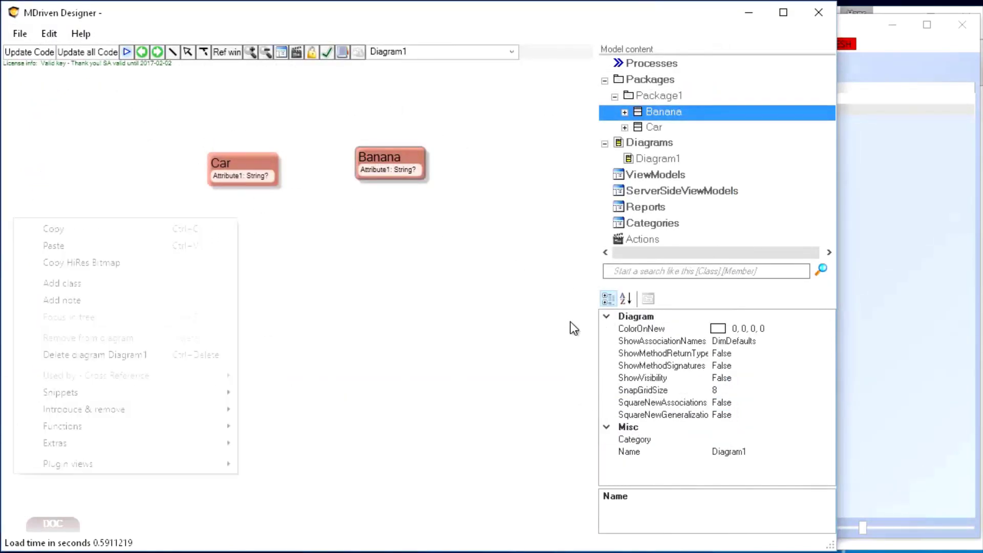
{"action": "mouse_move", "coordinate": [504, 496]}
{"action": "left_click", "coordinate": [263, 514]}
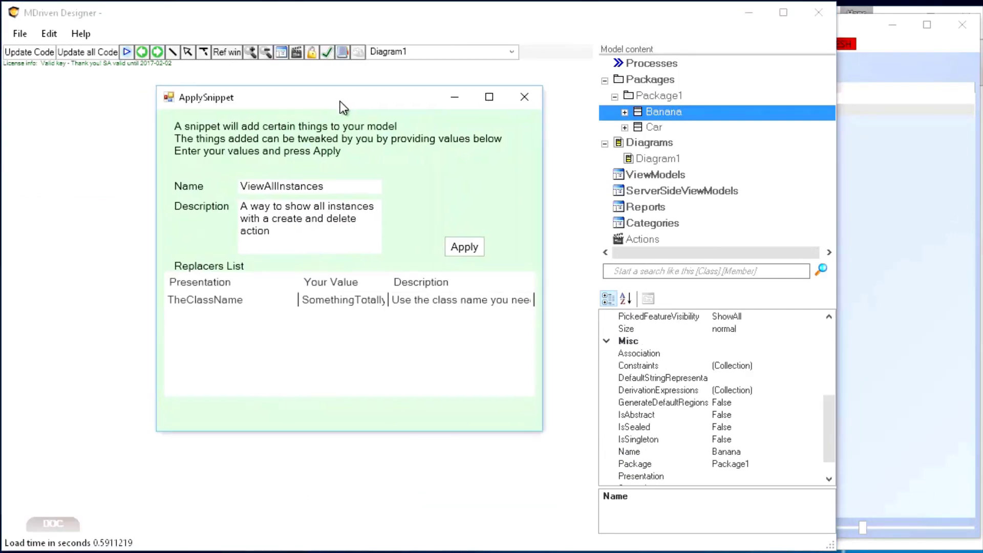
{"action": "left_click", "coordinate": [355, 303]}
{"action": "left_click", "coordinate": [354, 303]}
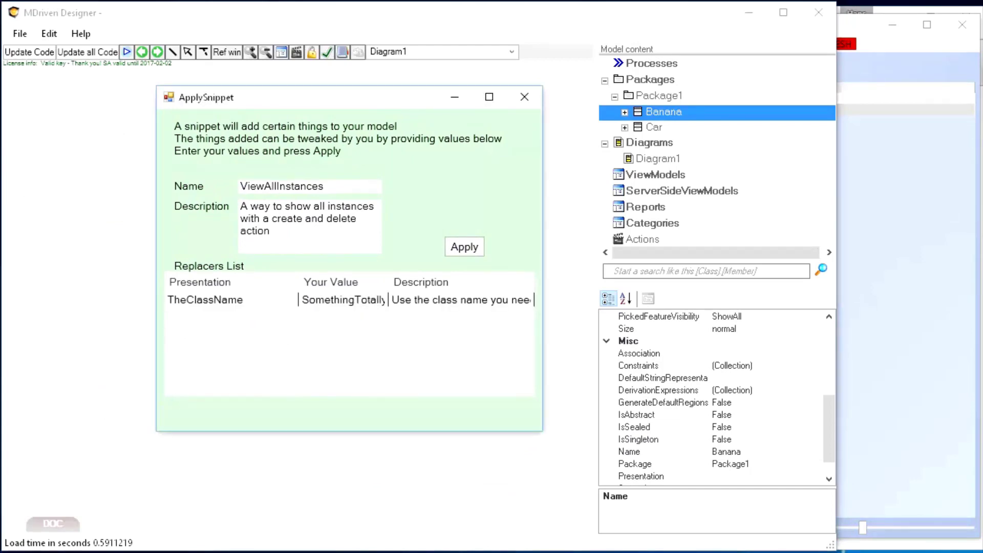
{"action": "left_click", "coordinate": [364, 300]}
{"action": "left_click", "coordinate": [364, 300]}
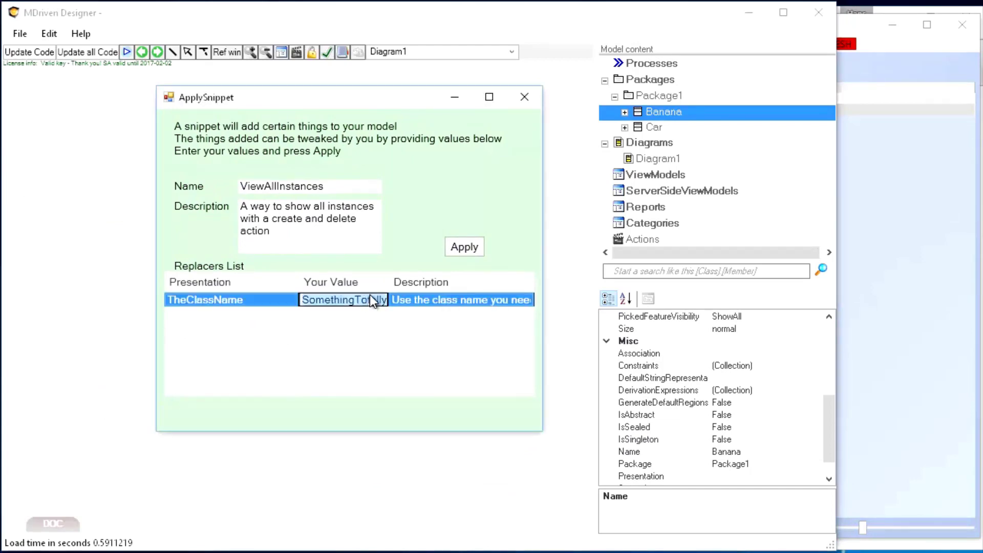
{"action": "type", "text": "Car"}
{"action": "key", "text": "Return"}
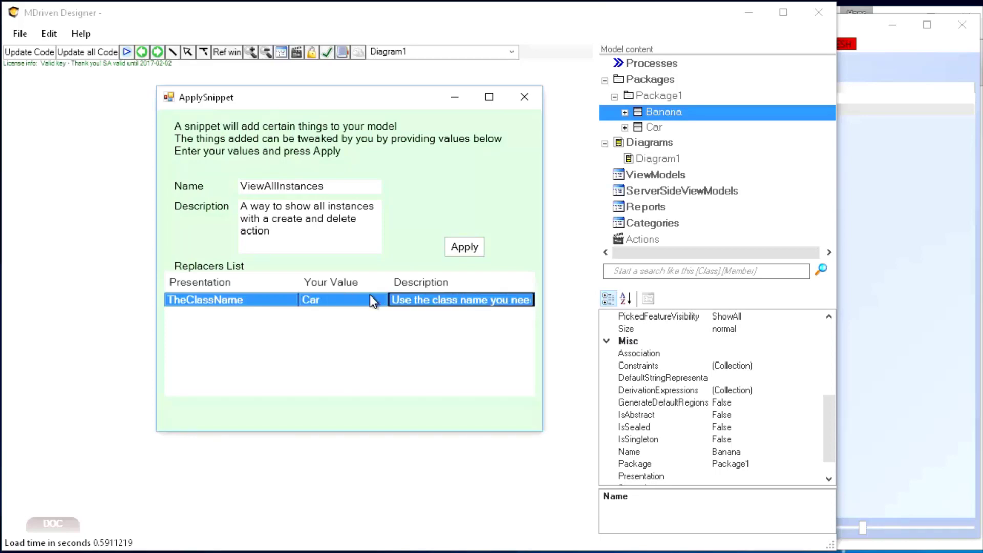
{"action": "left_click", "coordinate": [463, 248]}
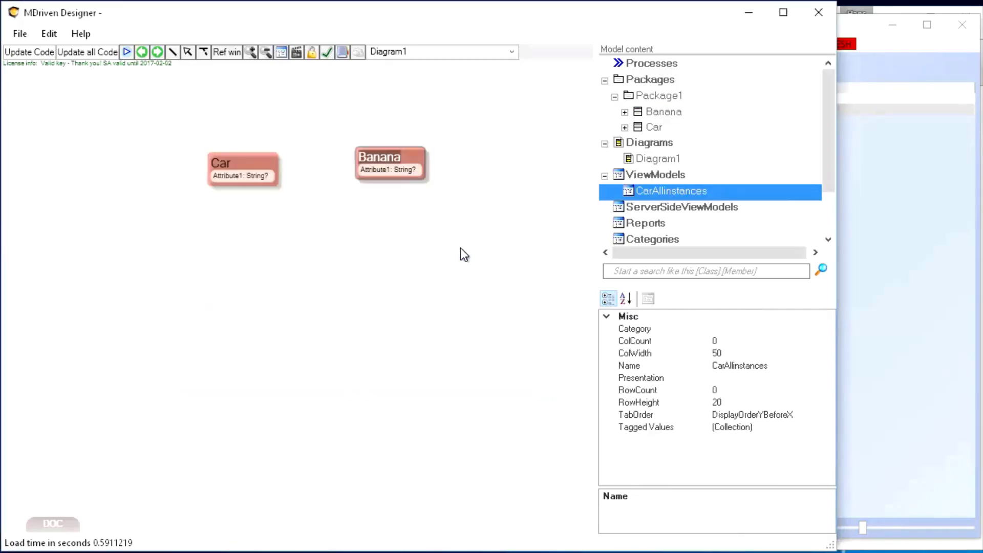
Step: Close the old prototype window and run the new model in the System prototyper with no persistence
{"action": "left_click", "coordinate": [962, 28]}
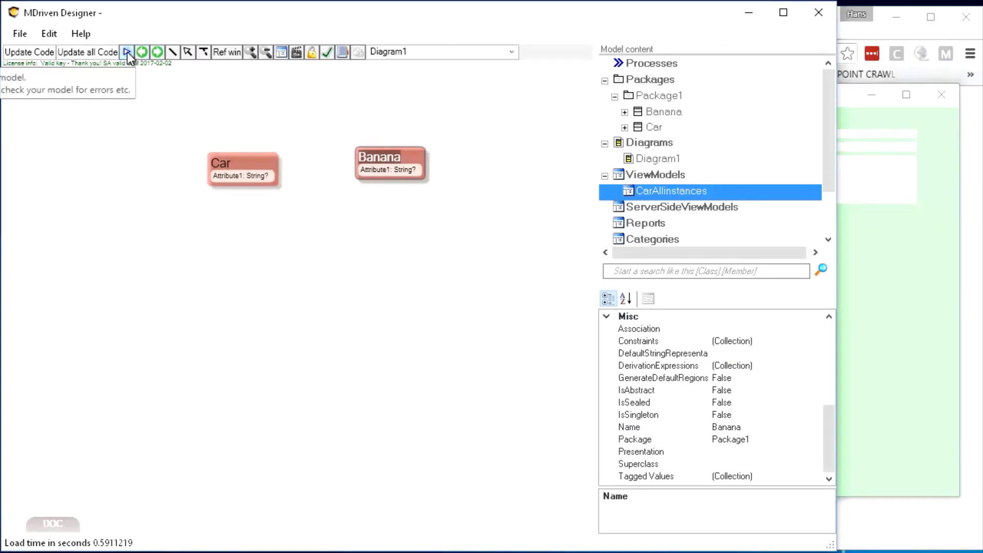
{"action": "left_click", "coordinate": [126, 51]}
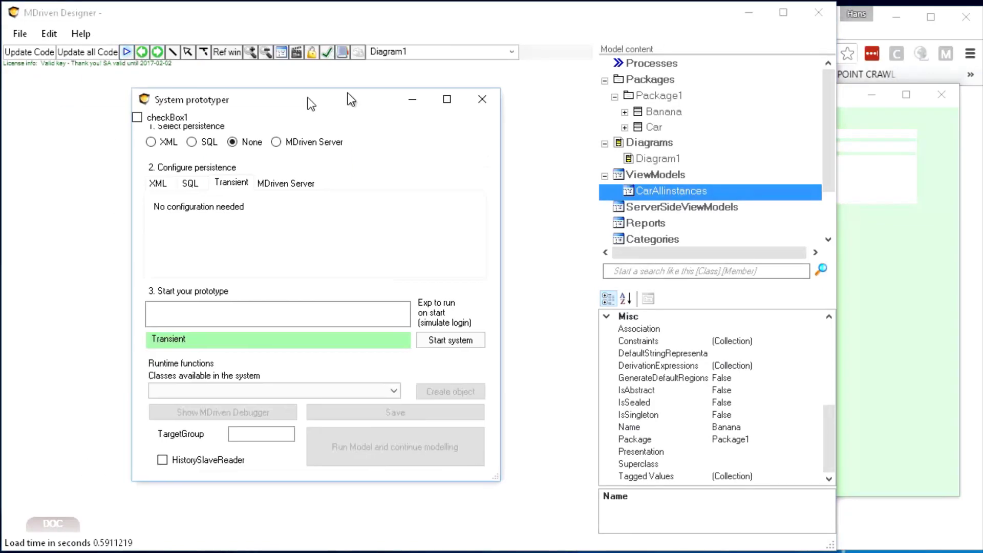
{"action": "left_click", "coordinate": [476, 320]}
{"action": "left_click", "coordinate": [446, 426]}
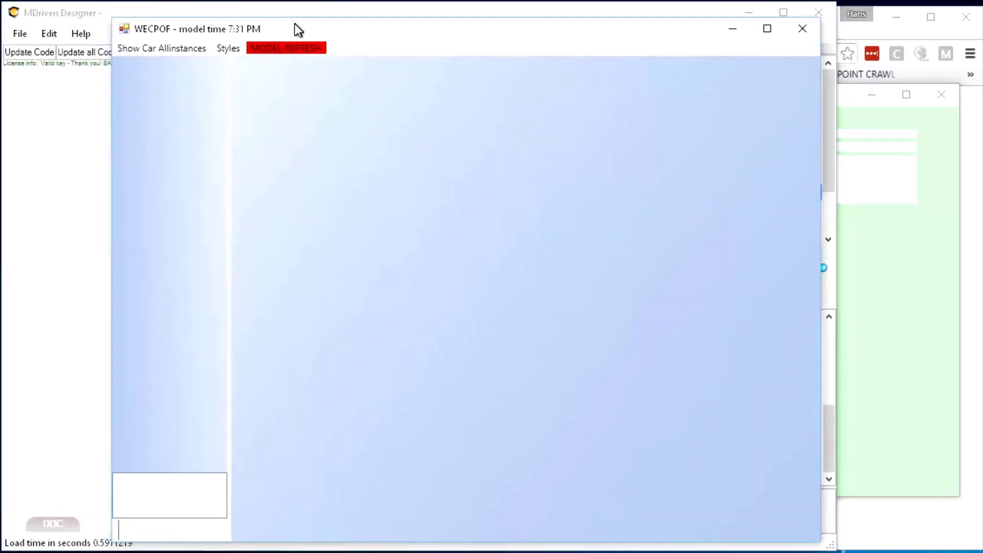
Step: Test the Car Allinstances view by creating new cars and deleting them, and return to the class diagram
{"action": "left_click", "coordinate": [150, 49]}
{"action": "left_click", "coordinate": [147, 104]}
{"action": "left_click", "coordinate": [146, 104]}
{"action": "left_click", "coordinate": [145, 103]}
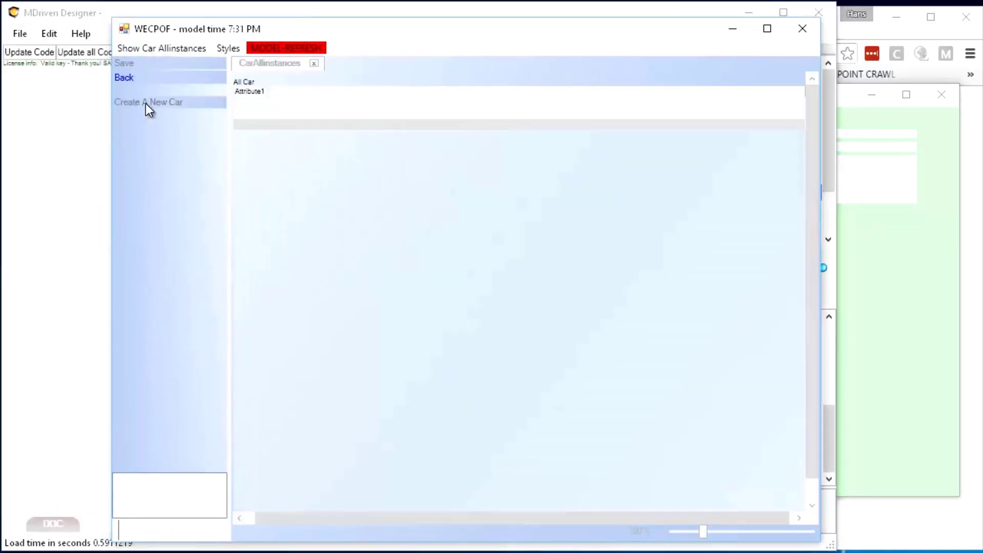
{"action": "left_click", "coordinate": [274, 114]}
{"action": "left_click", "coordinate": [144, 130]}
{"action": "left_click", "coordinate": [143, 130]}
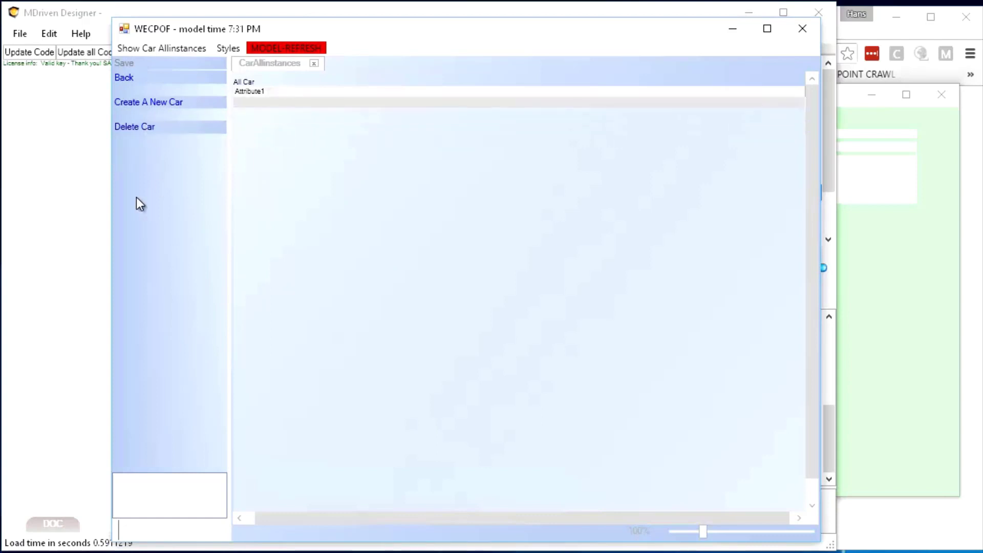
{"action": "left_click_drag", "start_coordinate": [110, 206], "coordinate": [429, 149]}
{"action": "left_click", "coordinate": [260, 298]}
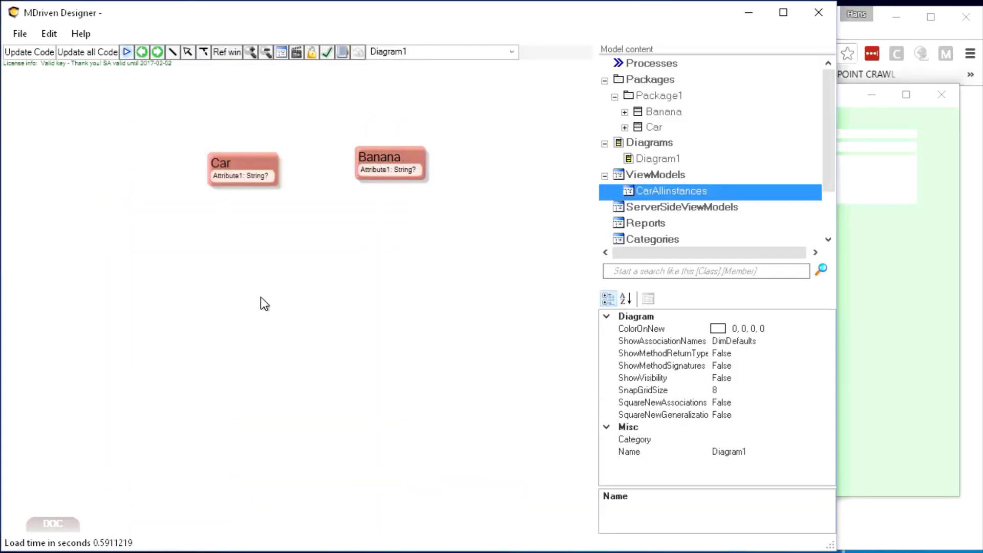